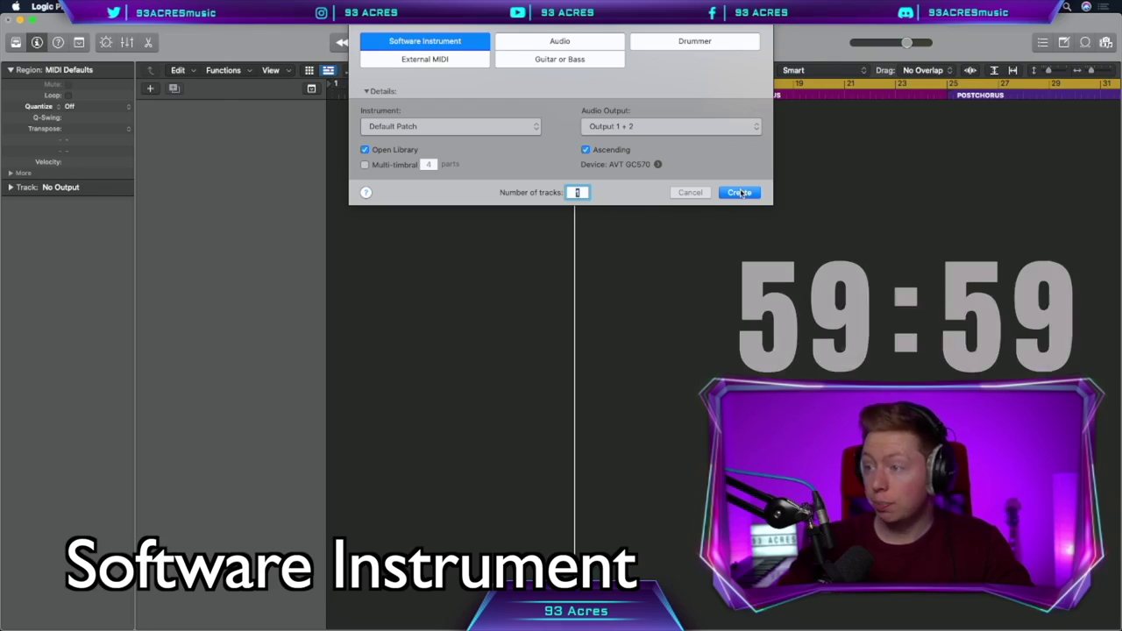
Create an instrument track playing Block 1 - Analog Circuits and shorten its Quick Sampler hold
click(740, 193)
click(90, 232)
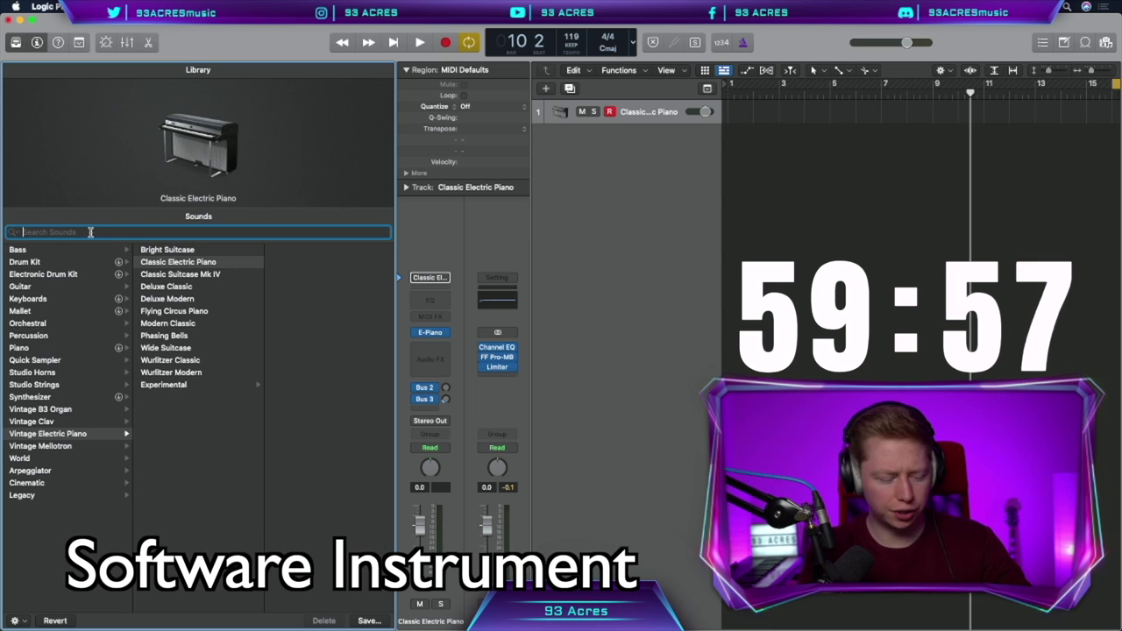
text(block)
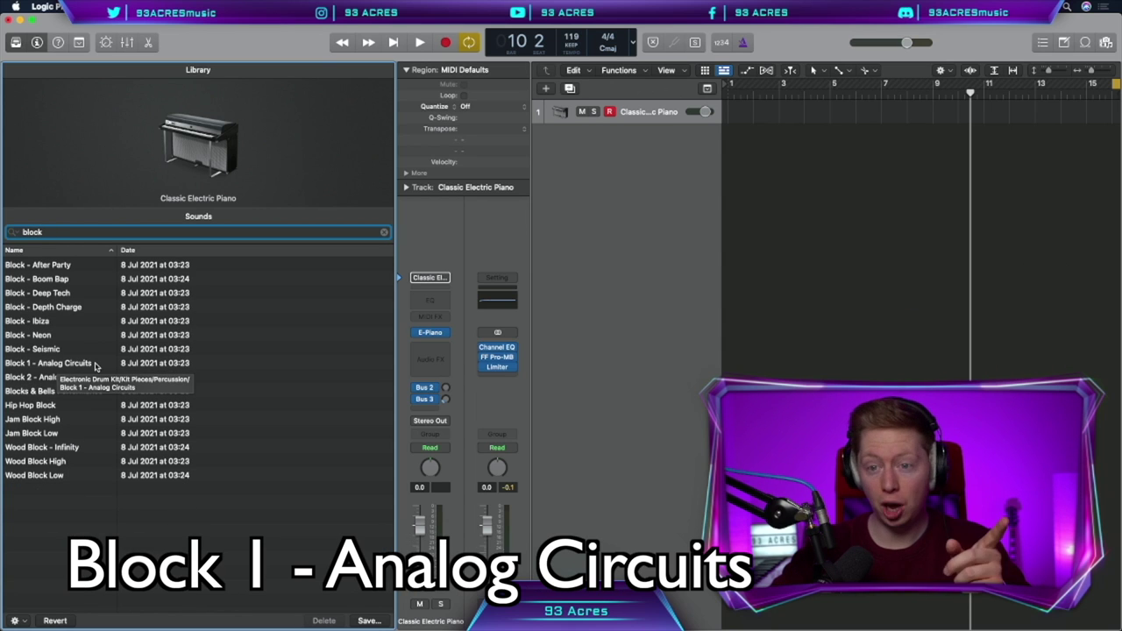
click(96, 367)
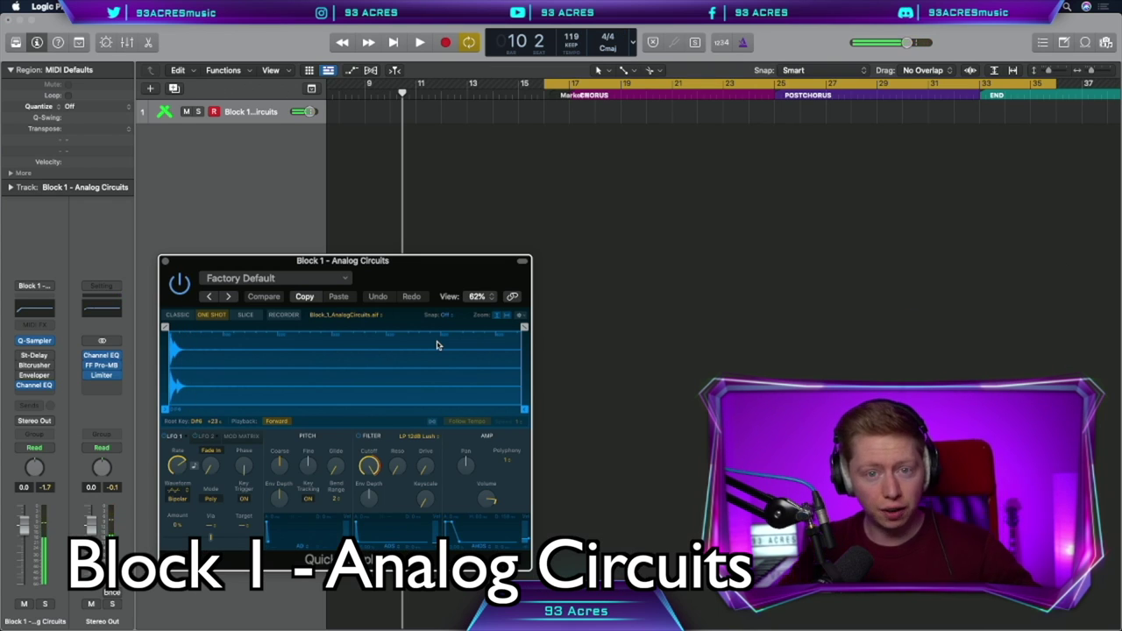
drag(449, 526, 461, 547)
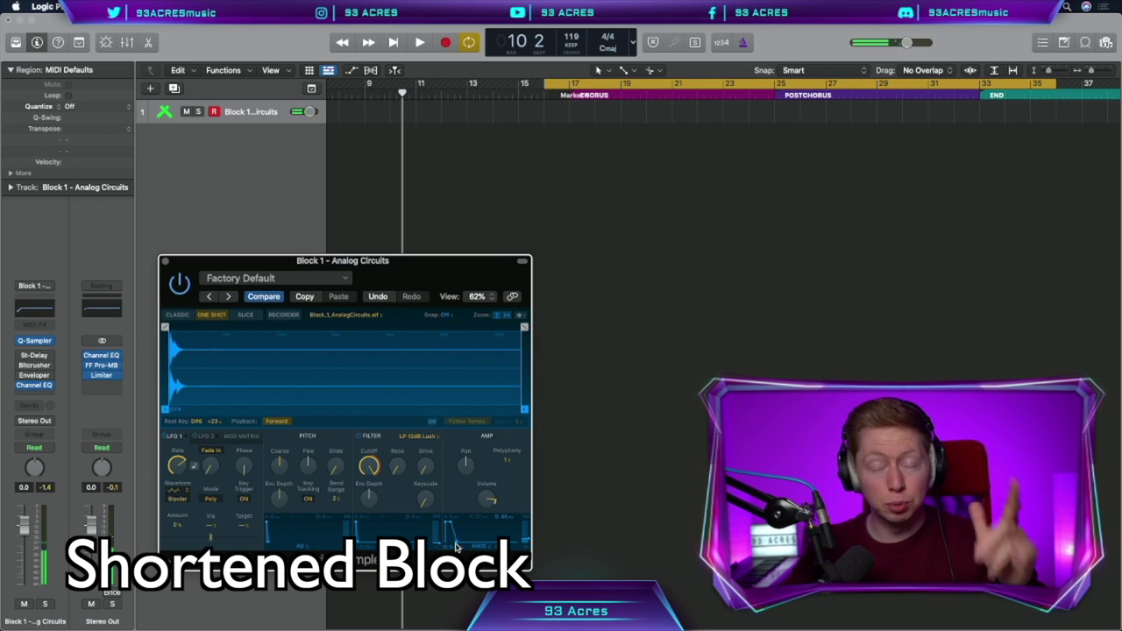
drag(404, 276, 398, 283)
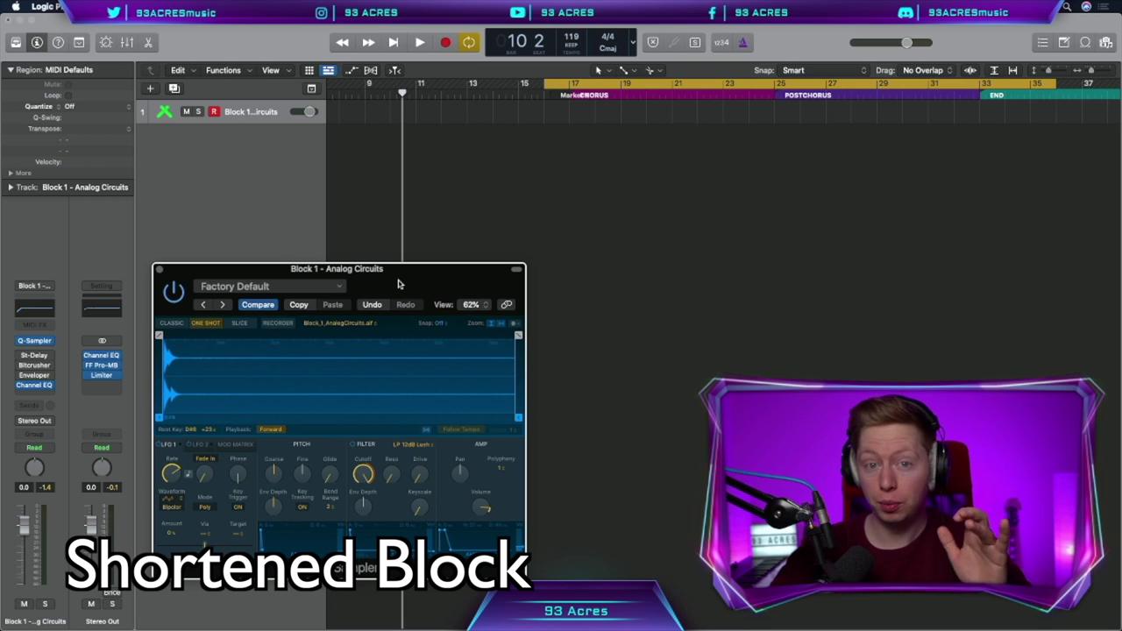
Add a marker named 'Precho' at bar 11
click(311, 89)
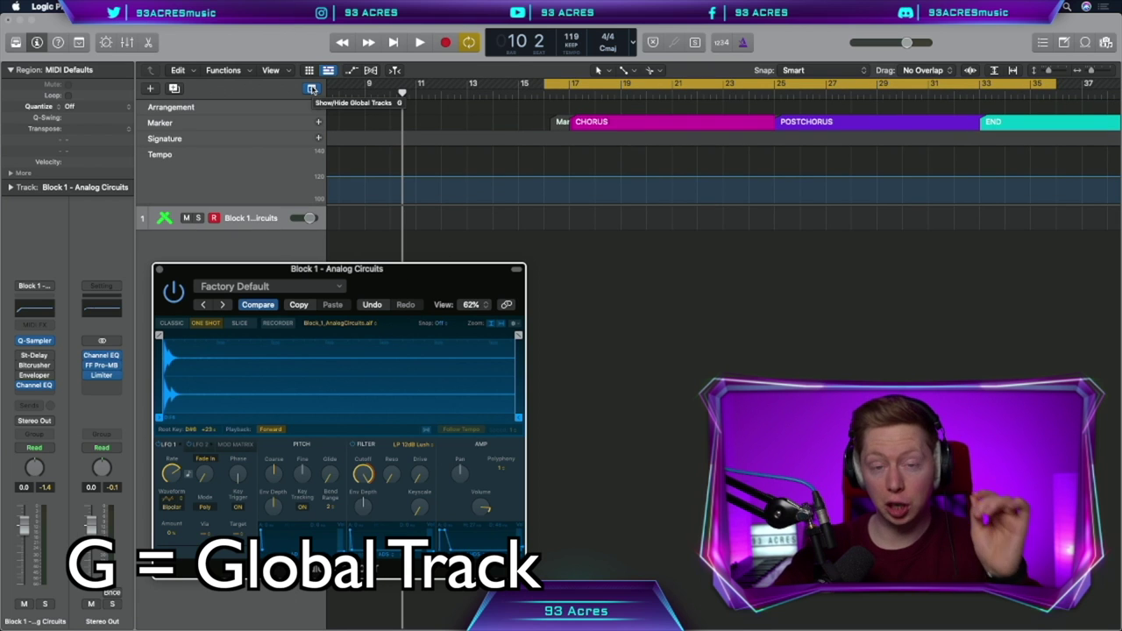
click(418, 92)
key(alt+apostrophe)
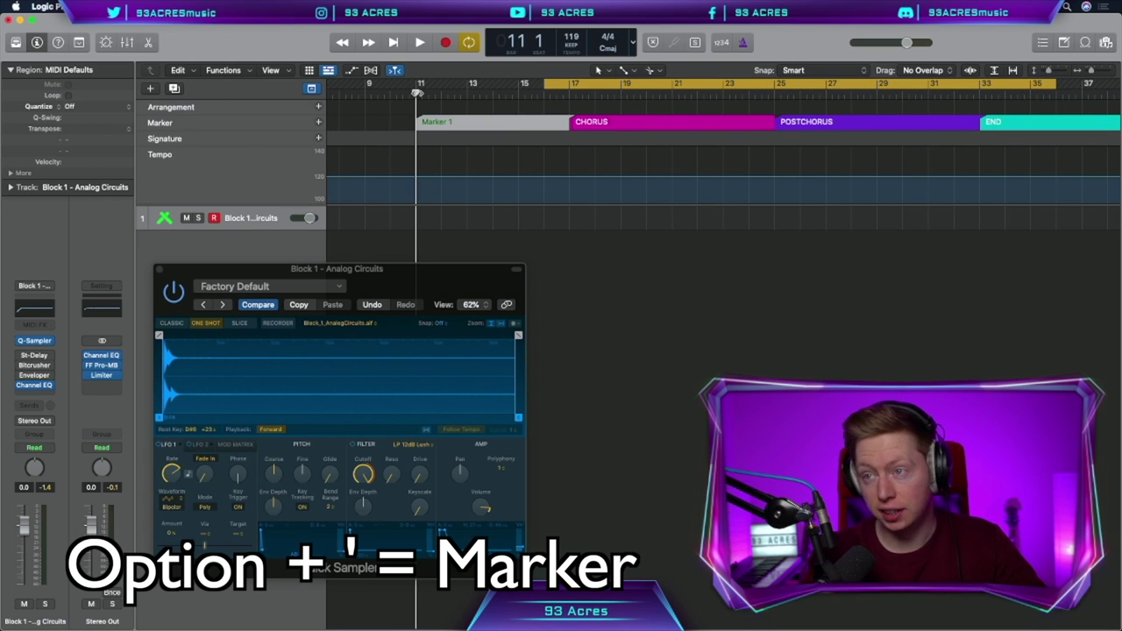
double_click(400, 121)
text(Precho)
key(Return)
Set the tempo to 184 BPM with a two-bar dip to 166 before the chorus, then audition it
mouse_move(447, 176)
mouse_down()
mouse_move(448, 192)
mouse_move(444, 156)
mouse_up()
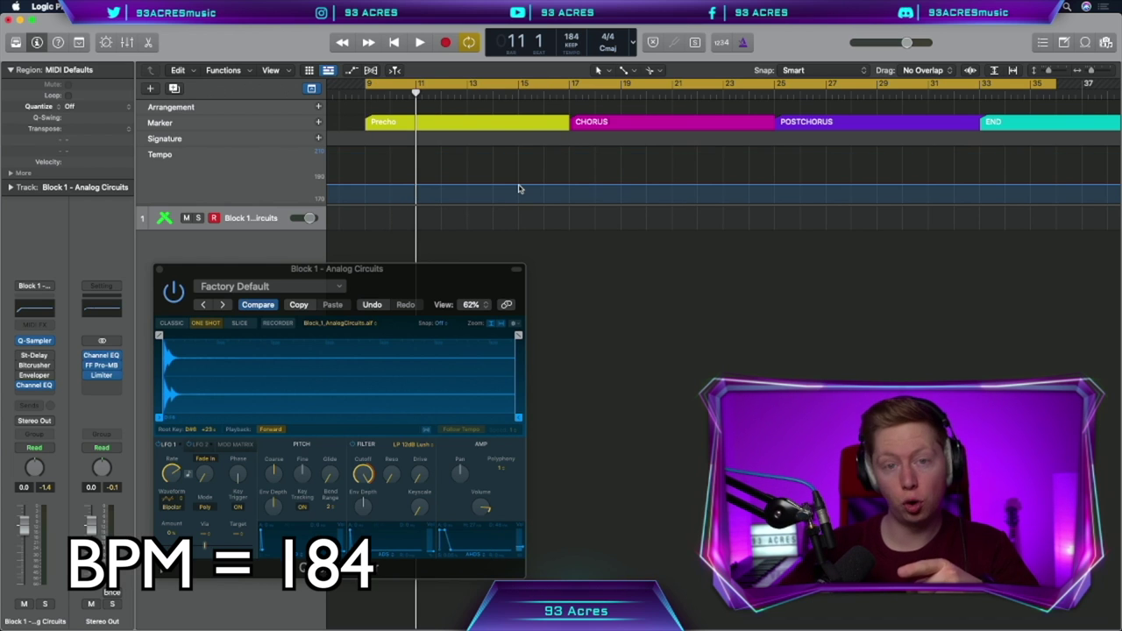
click(518, 187)
drag(547, 187, 547, 204)
key(space)
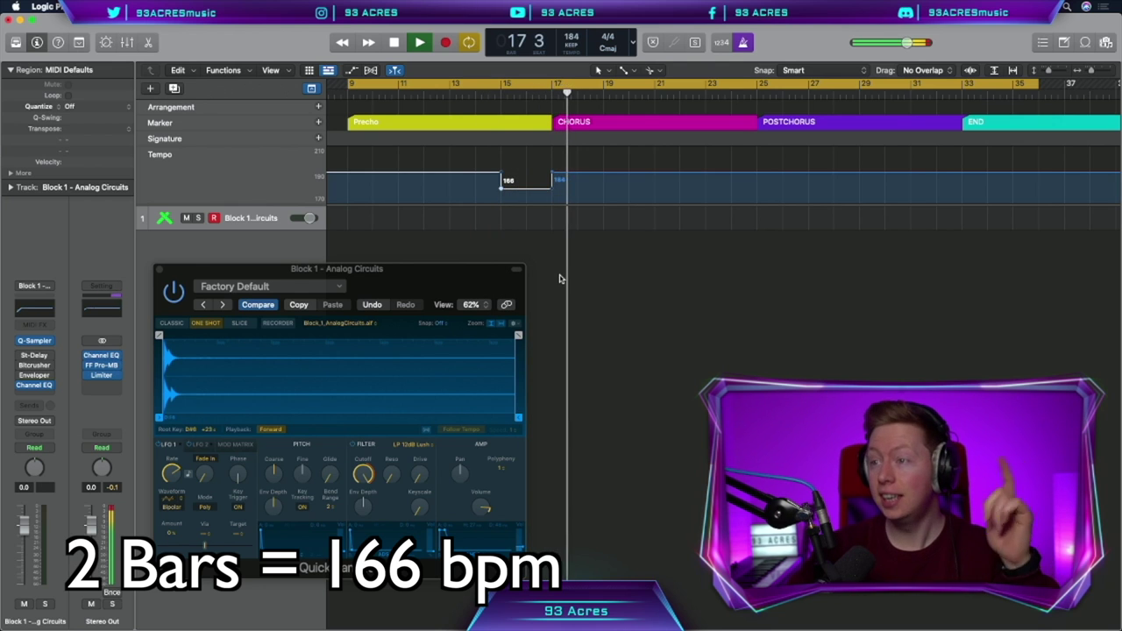
key(space)
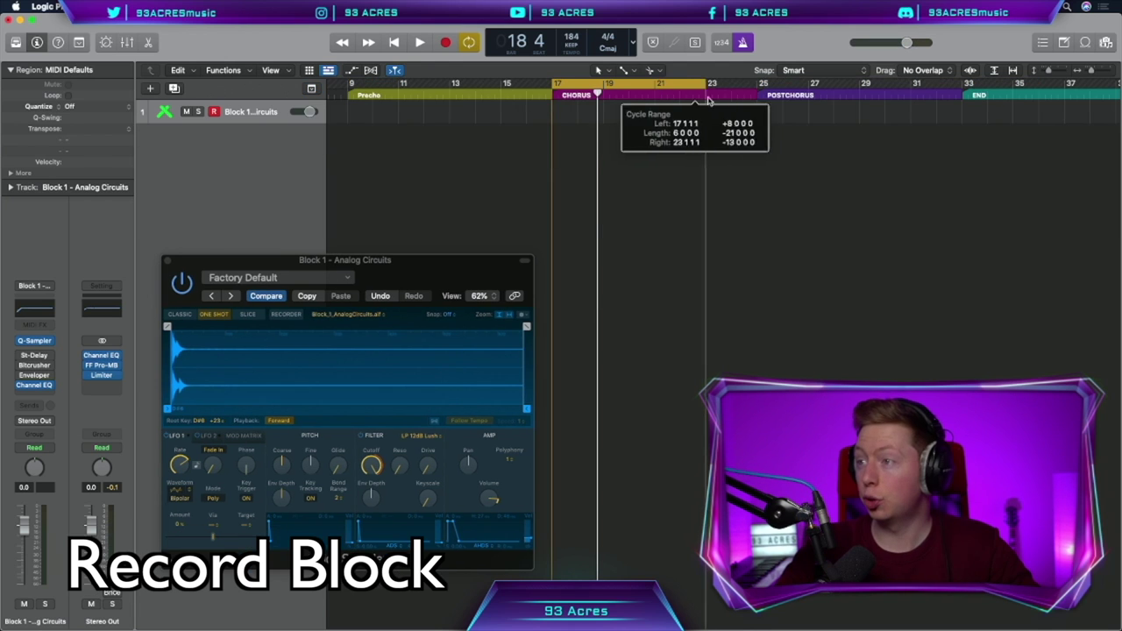
Record the F#/C# block pattern at bar 25 and repeat the region to fill the postchorus
drag(622, 113, 624, 112)
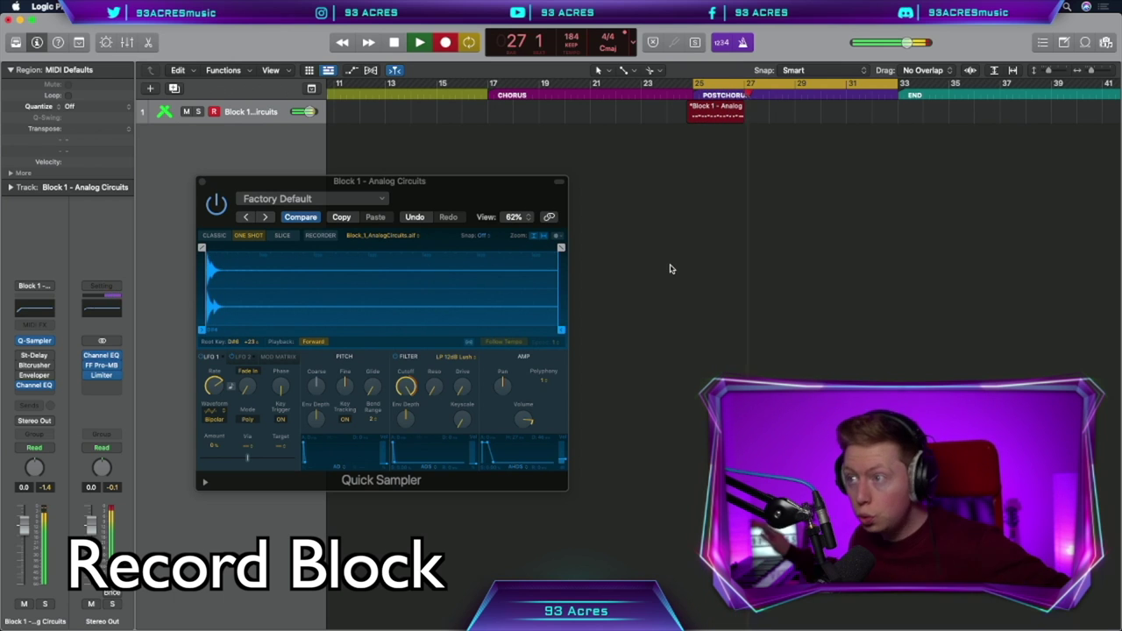
key(space)
key(p)
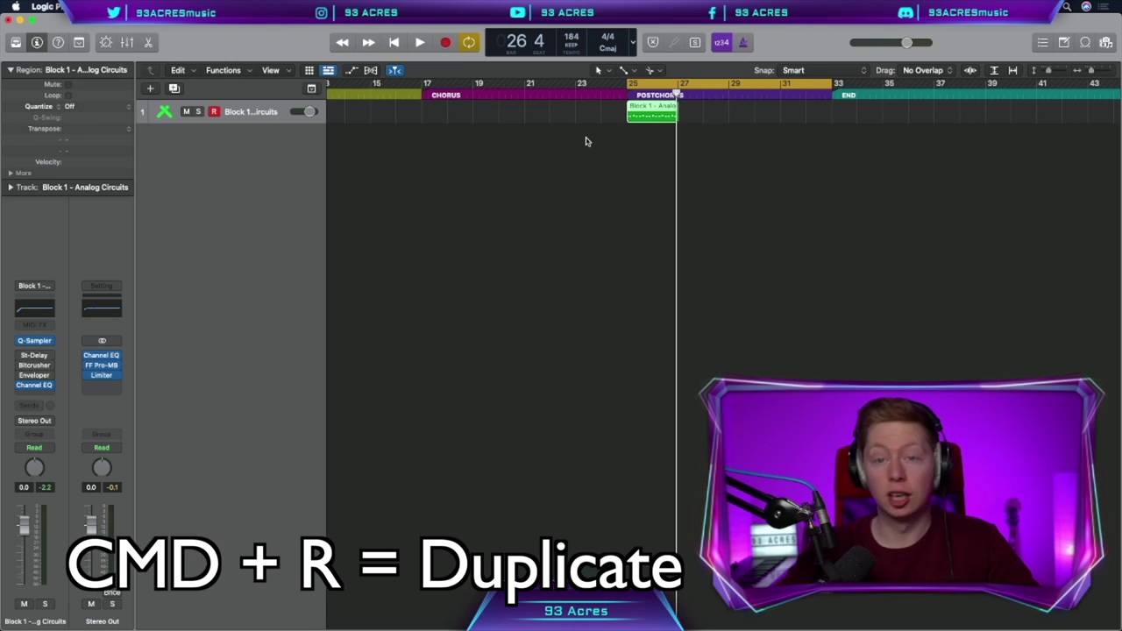
key(super+r)
key(super+r)
key(super+r)
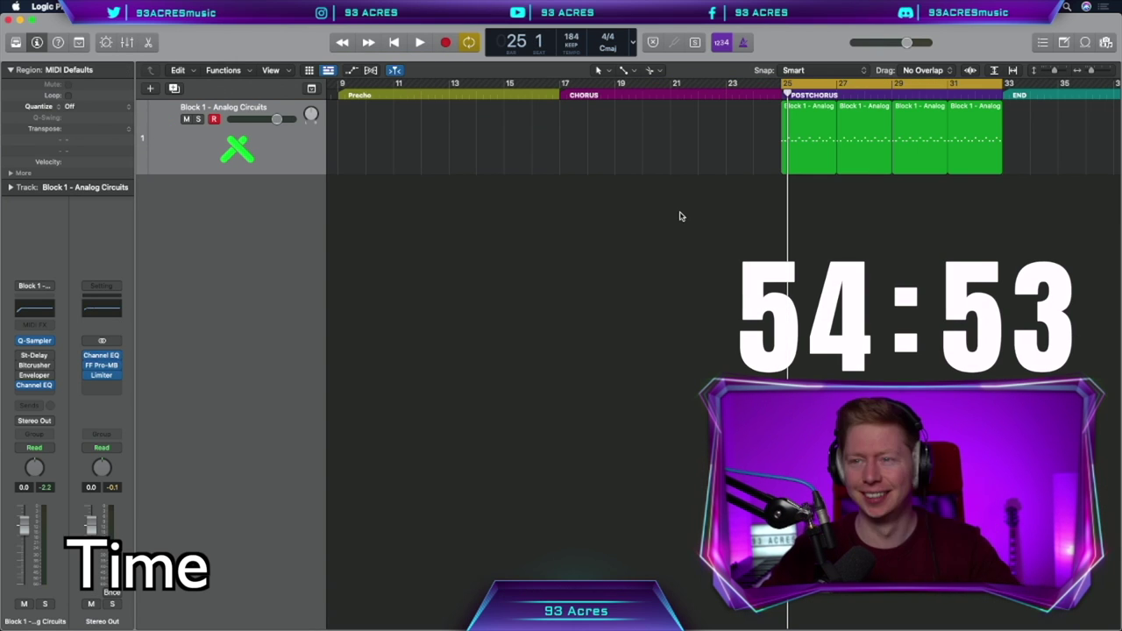
Add an audio track with the leg rub at the postchorus start, plus a duplicate track holding a second rub
click(150, 89)
click(576, 45)
click(740, 226)
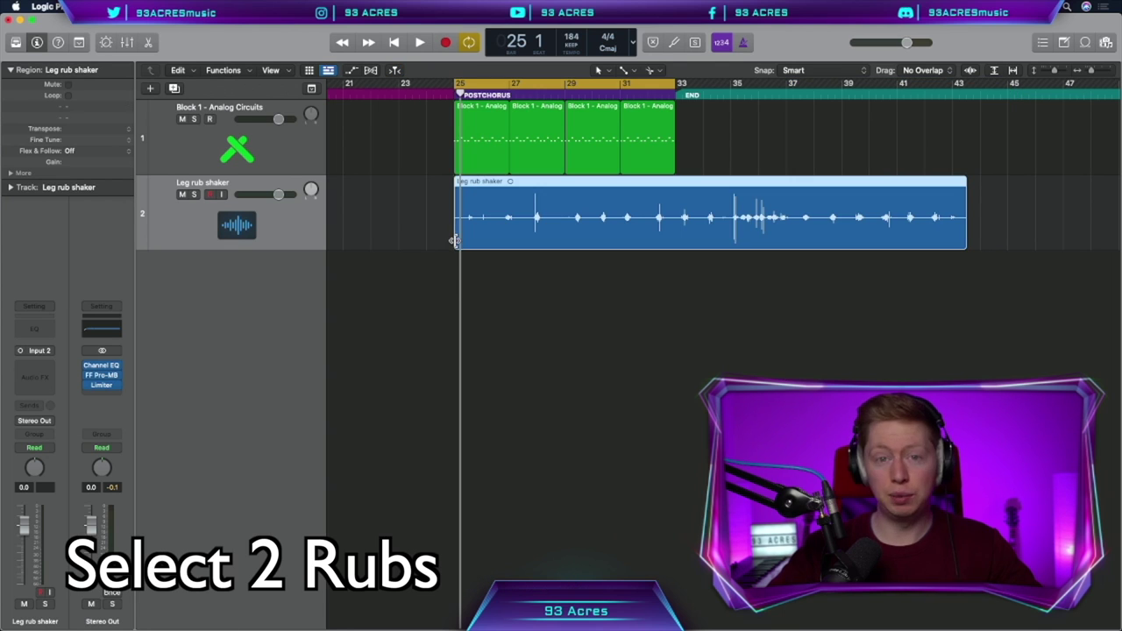
drag(455, 243, 487, 244)
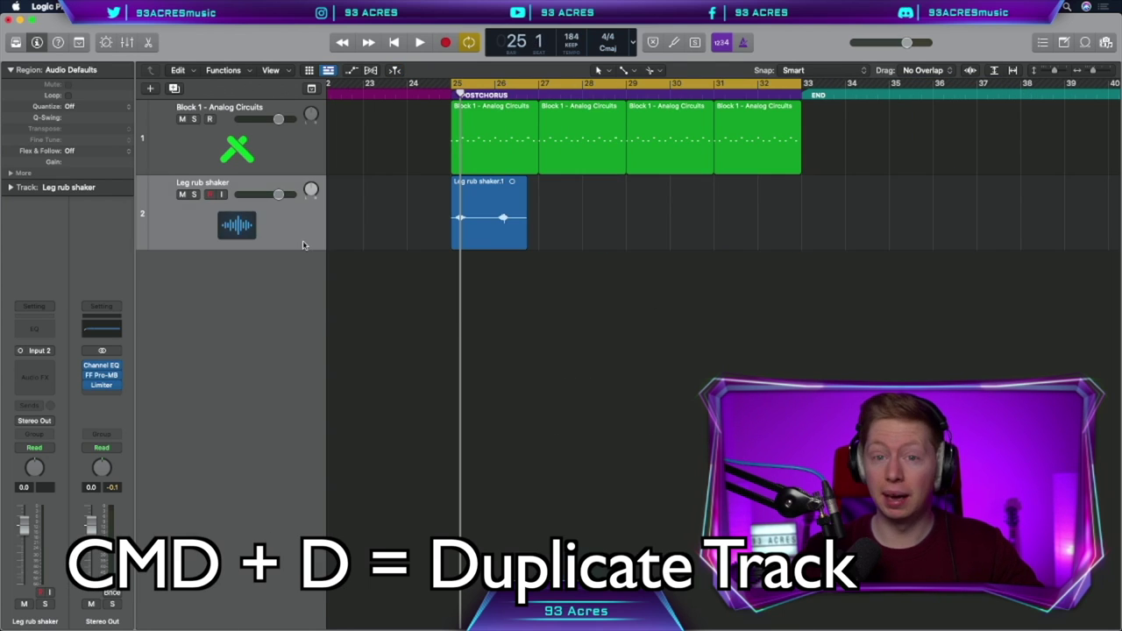
key(super+d)
drag(566, 216, 480, 292)
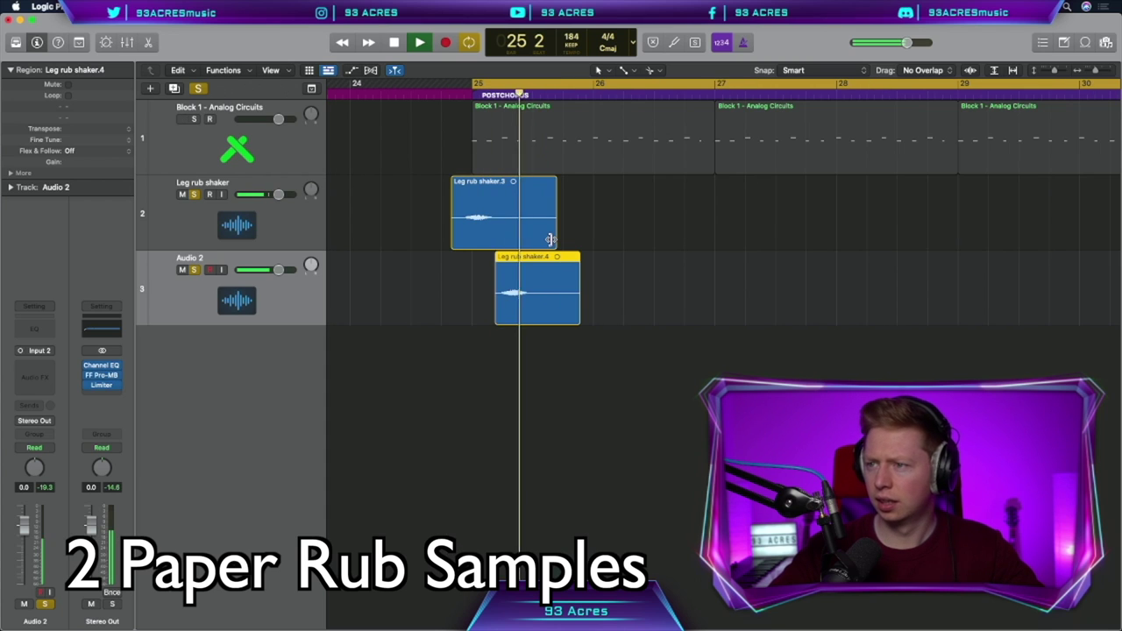
drag(549, 263, 595, 263)
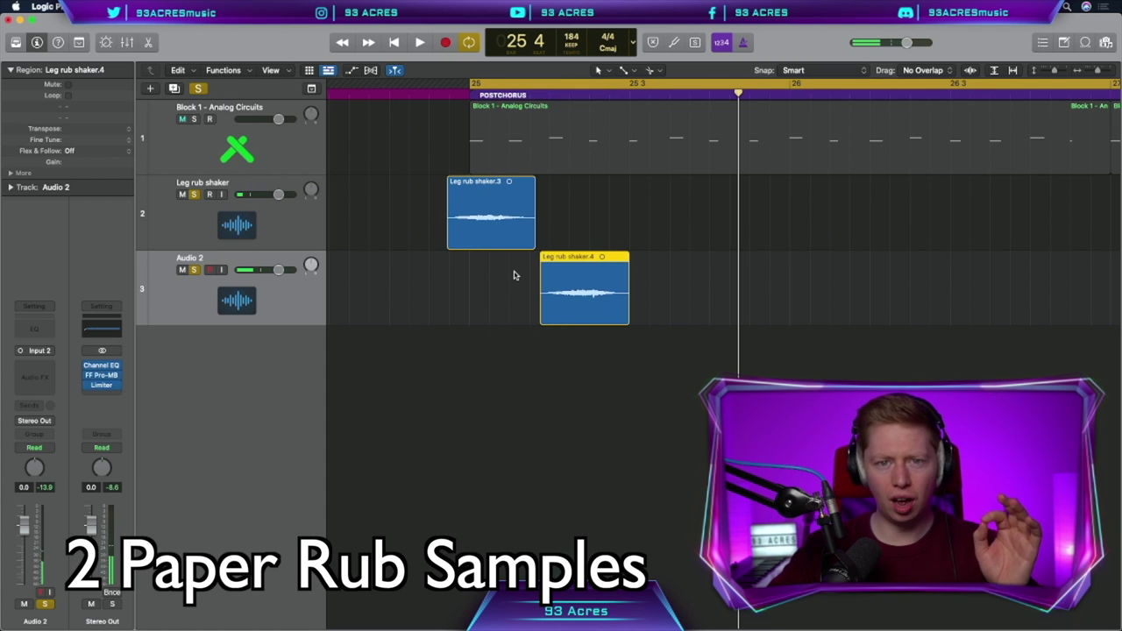
Set track 3's flex mode to Polyphonic and shorten the second rub
click(395, 70)
click(267, 301)
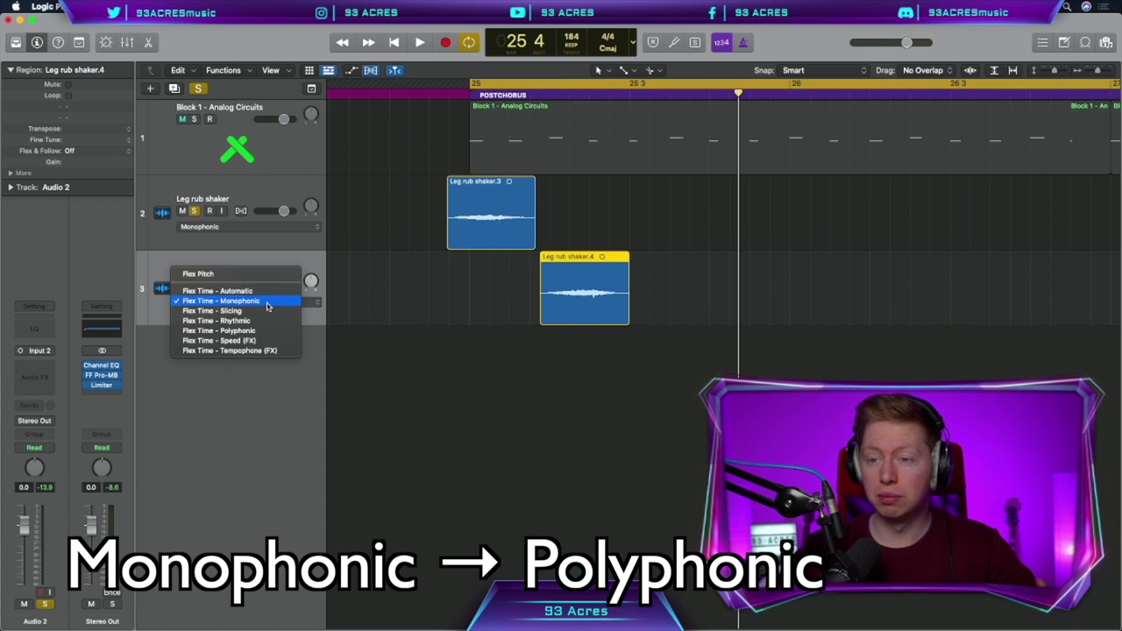
click(263, 331)
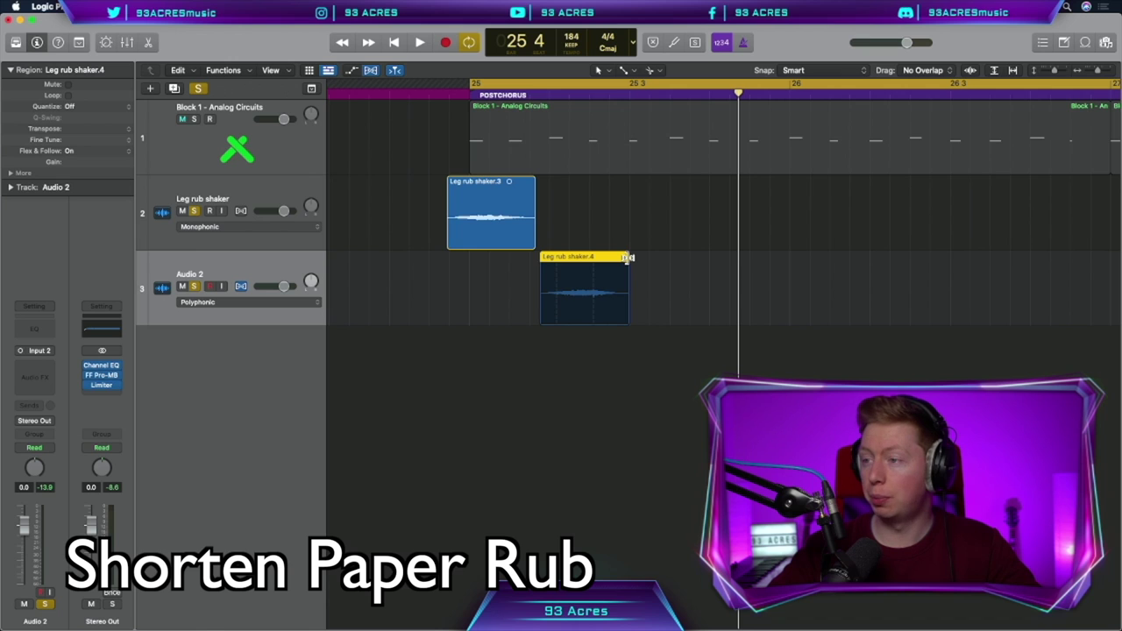
drag(628, 257, 619, 255)
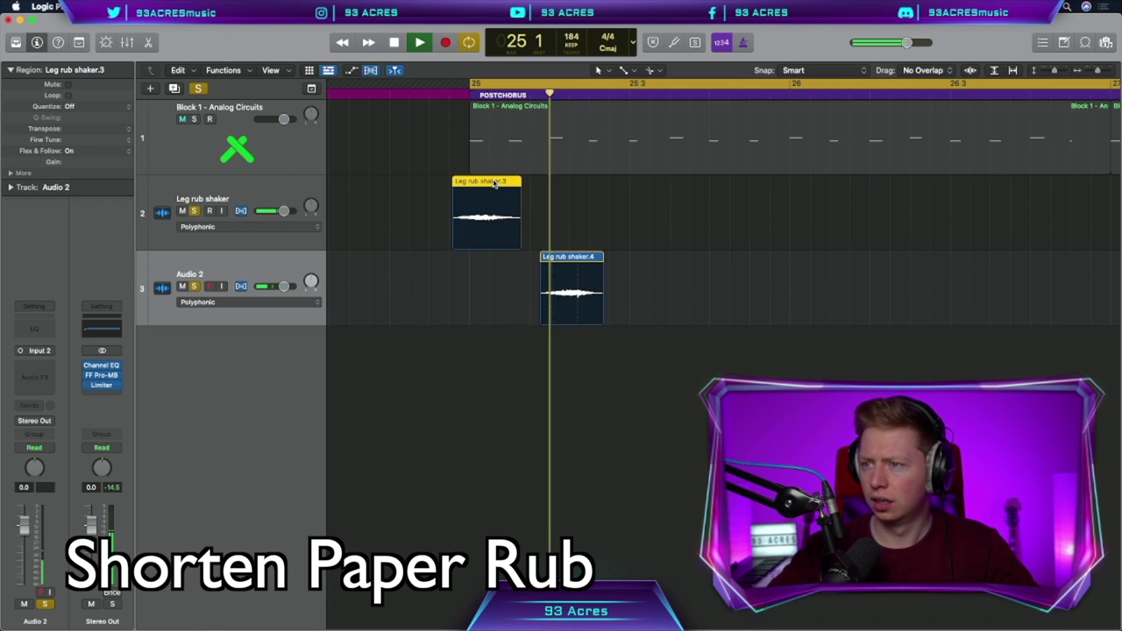
key(space)
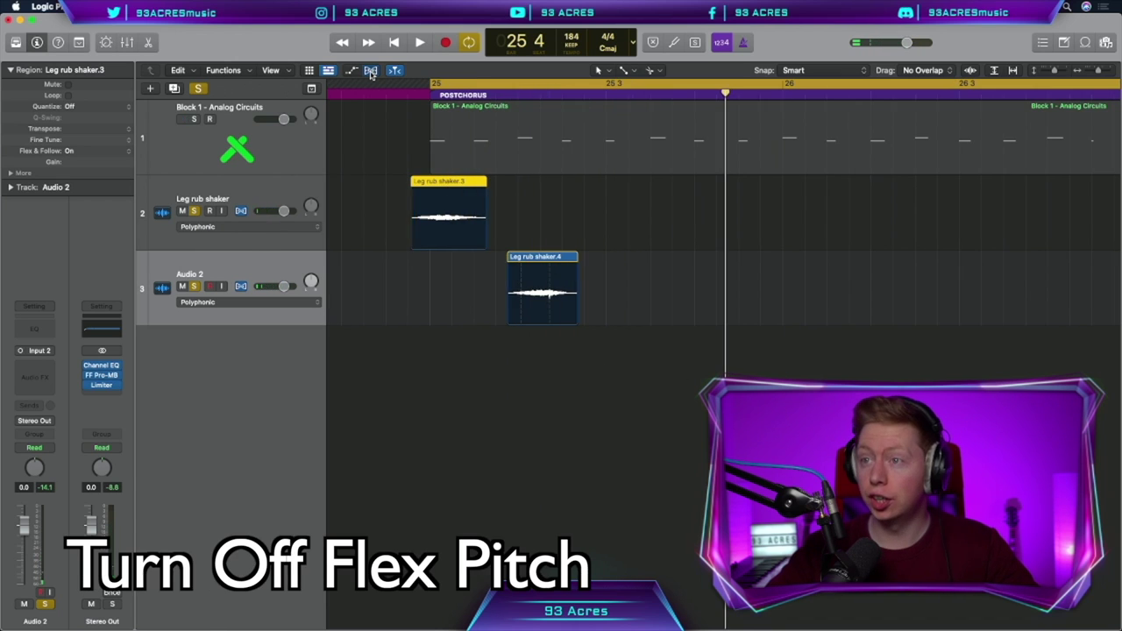
click(371, 72)
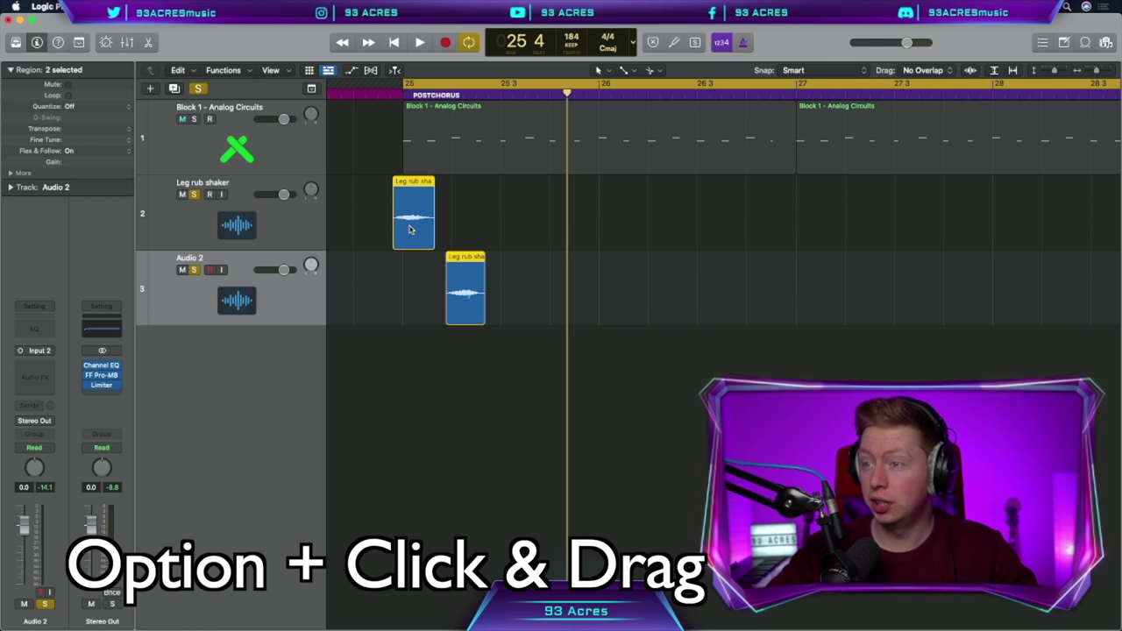
Copy both rubs along the postchorus and stack the two tracks as 'Leg Rub Group'
alt+drag(409, 229, 506, 233)
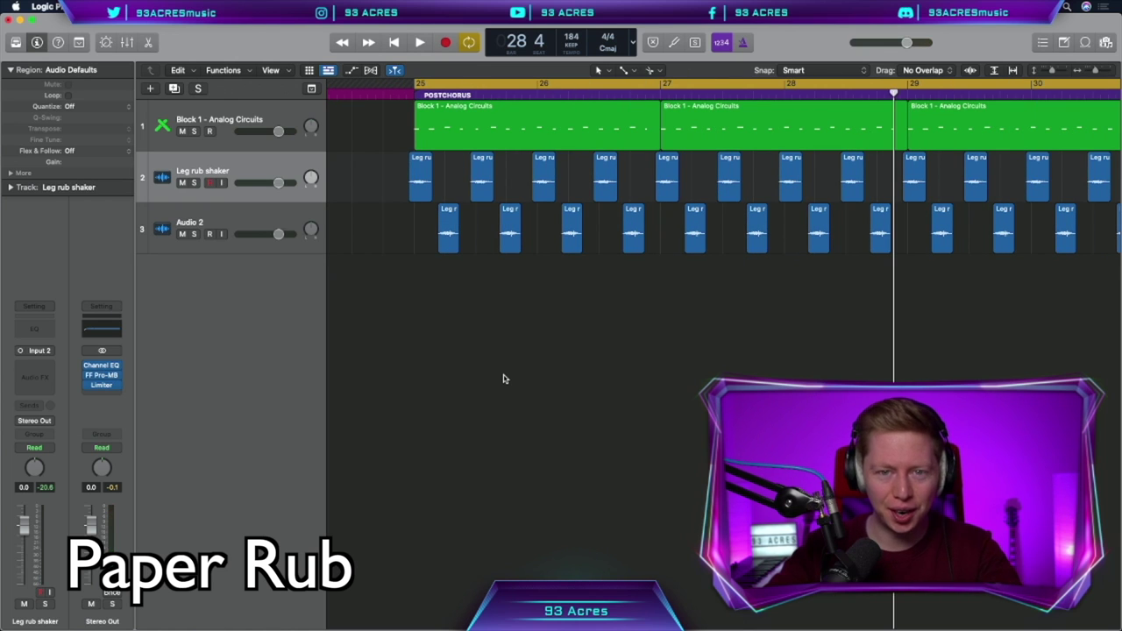
scroll(504, 378, right, 1)
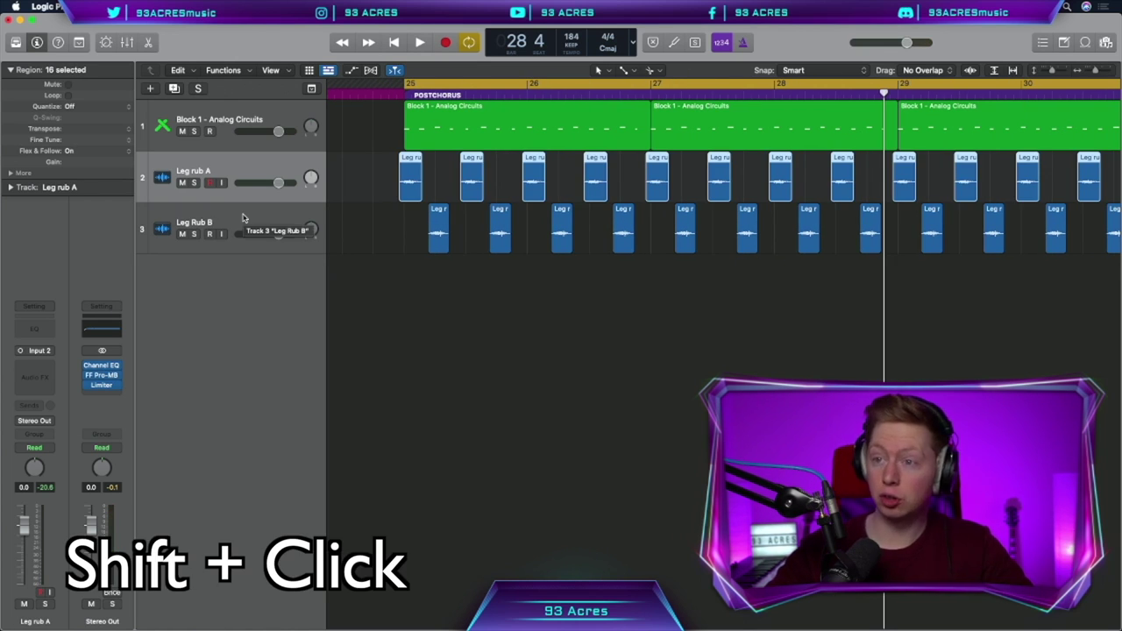
shift+click(243, 218)
key(shift+super+g)
double_click(239, 176)
text(Leg R)
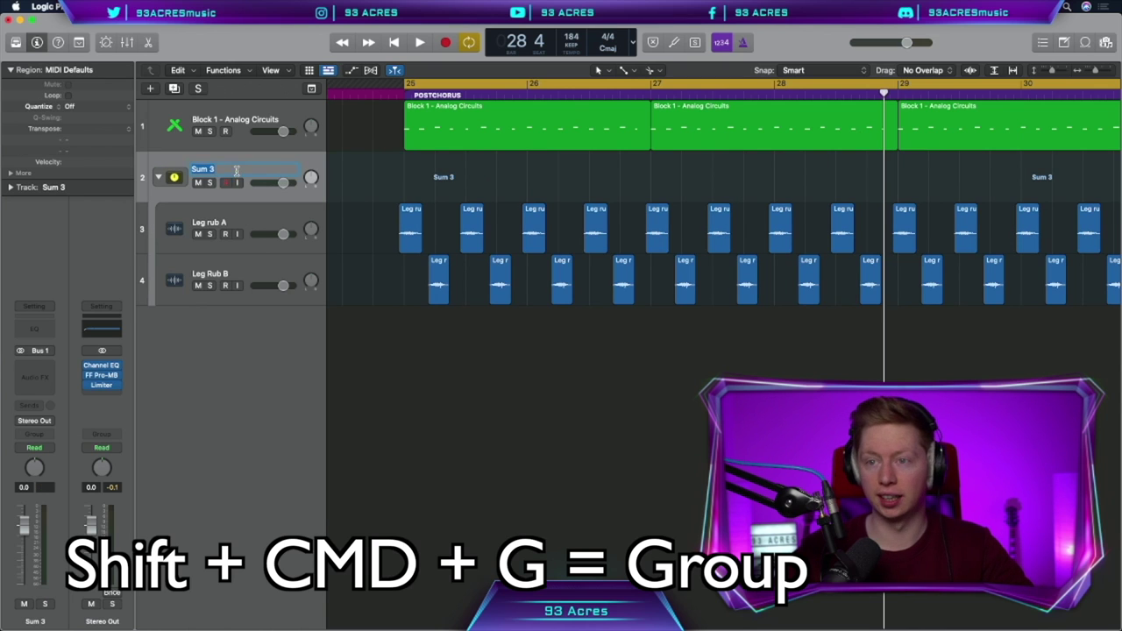
text(ub Group)
key(Return)
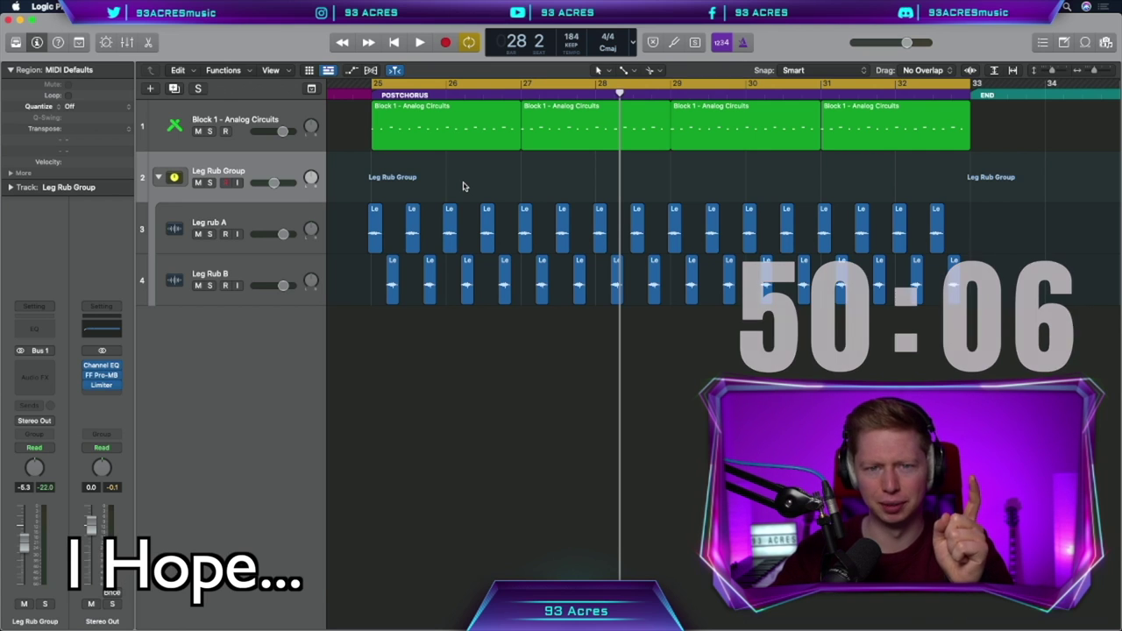
Create a software instrument track with Quick Sampler and load the GLASS Hit sample into it
key(alt+super+n)
click(440, 42)
key(Return)
click(40, 333)
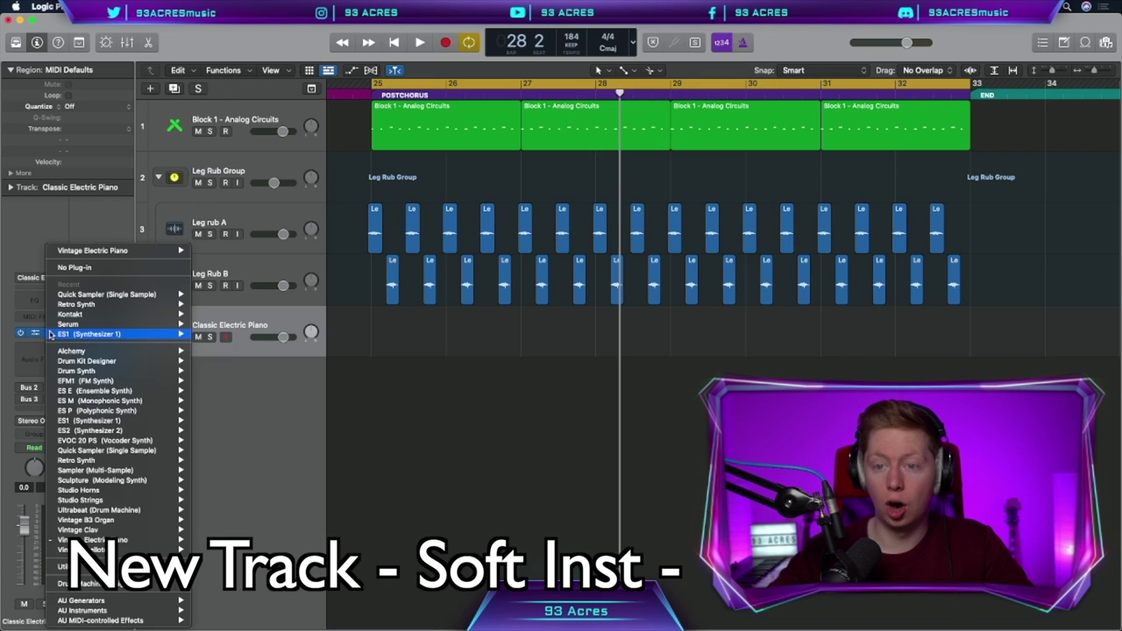
mouse_move(158, 452)
click(212, 450)
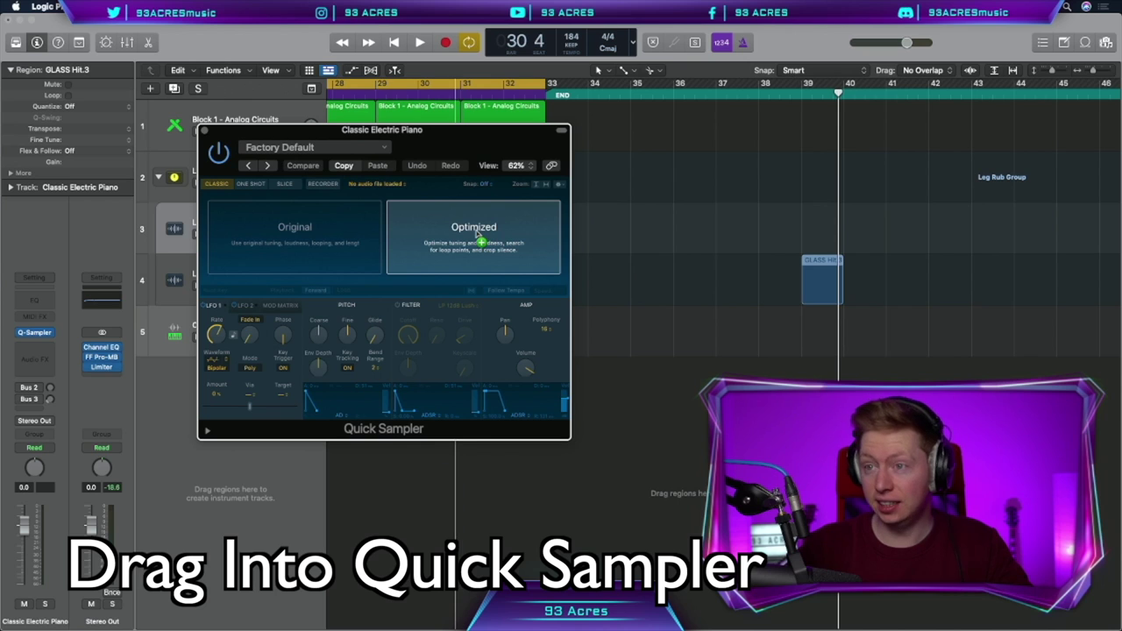
drag(480, 236, 478, 239)
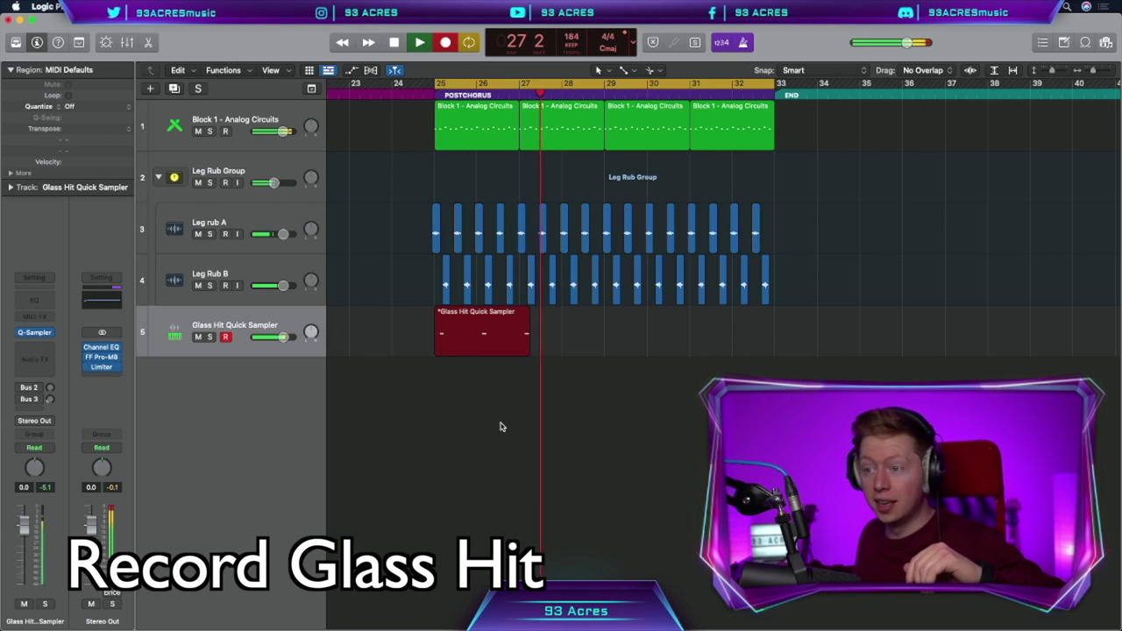
Quantize the four recorded glass-hit notes and repeat the Glass Hit region at bar 29
key(space)
key(e)
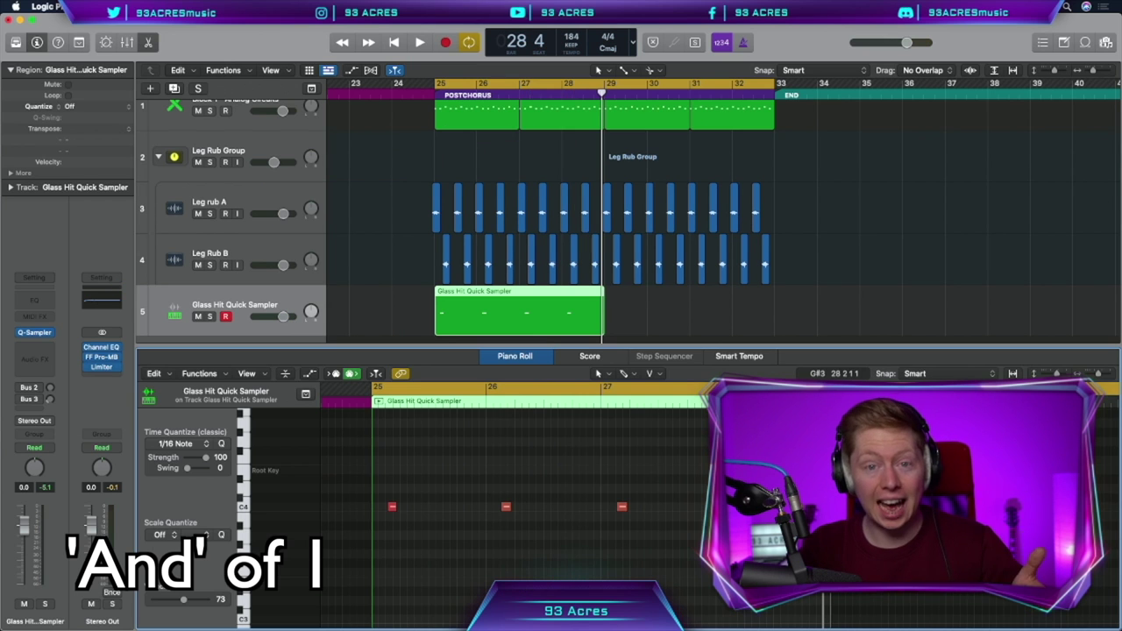
key(super+a)
key(space)
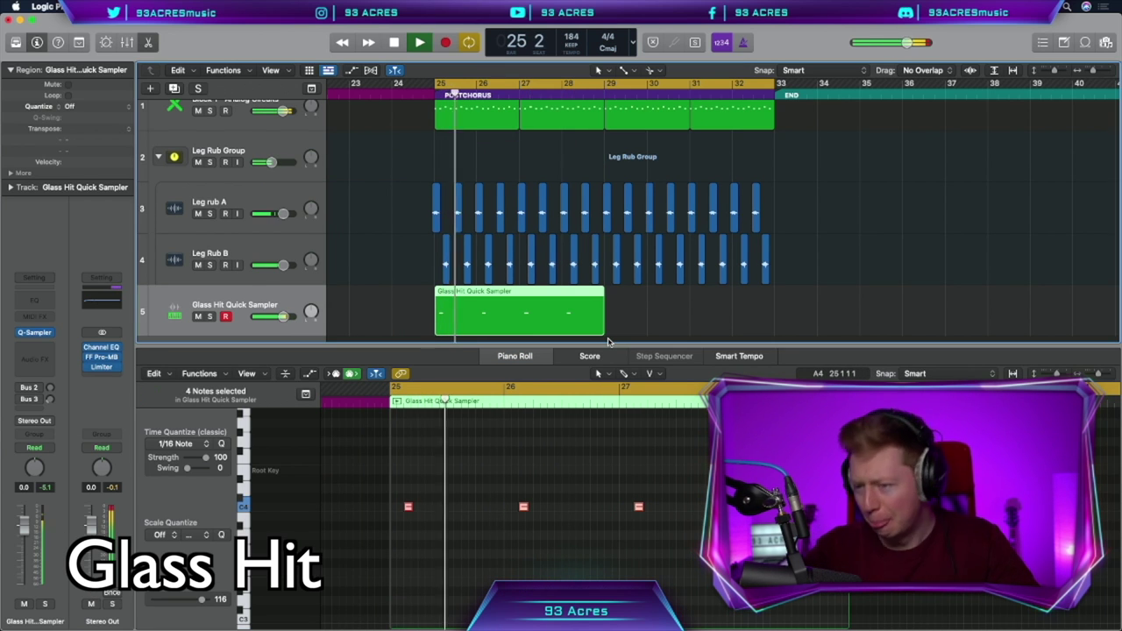
key(space)
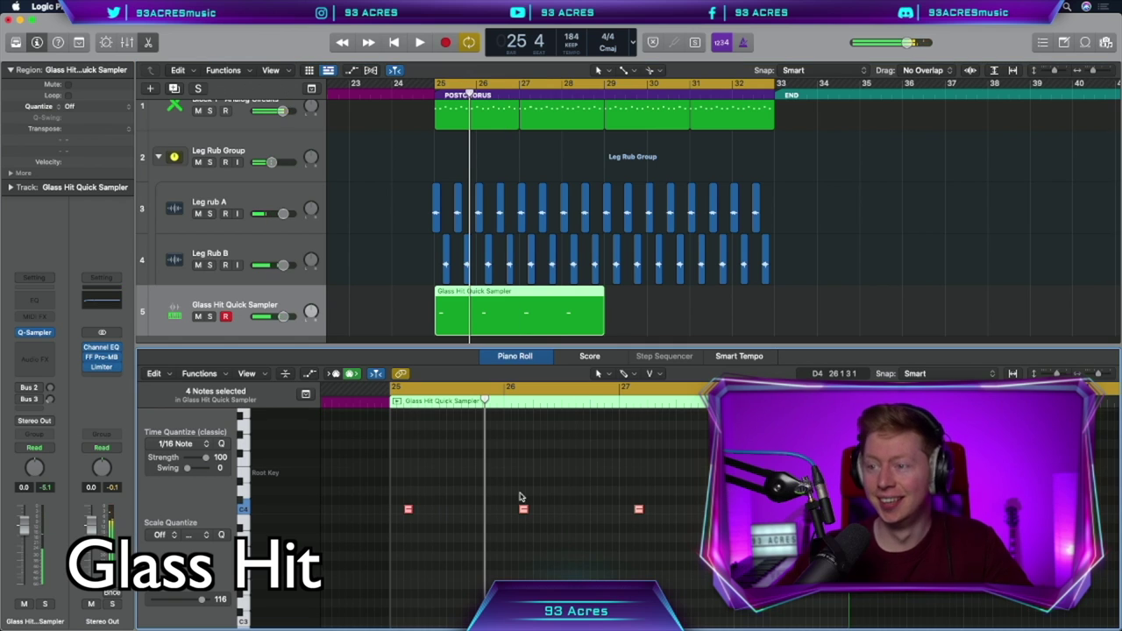
key(p)
key(super+r)
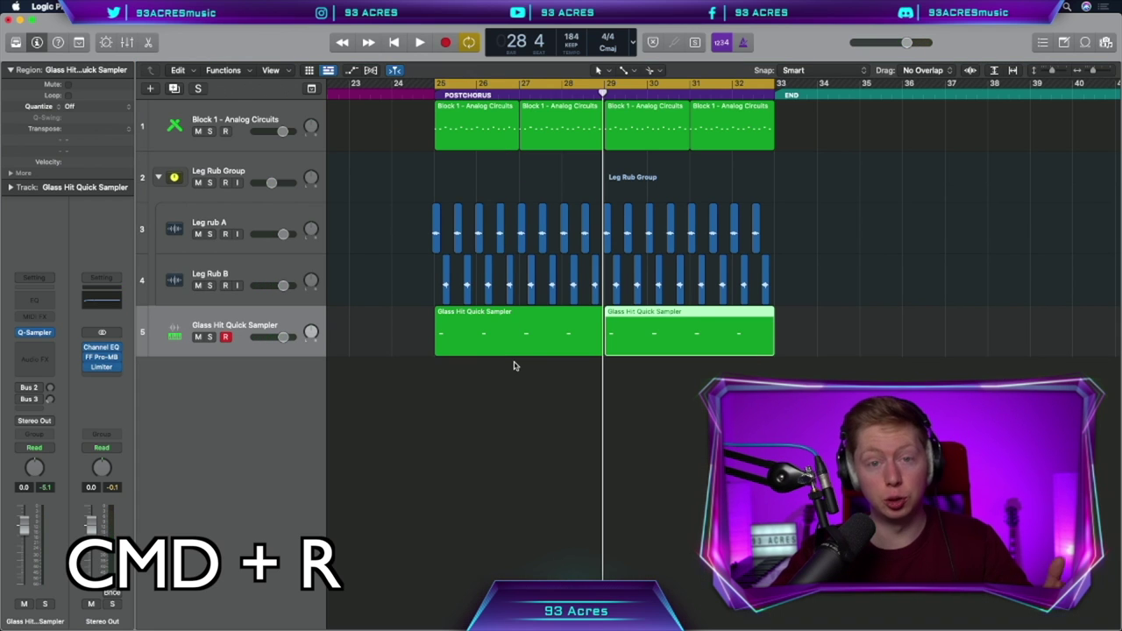
Cut a break at bar 26 by trimming the Block 1 region and muting the Leg rub hits there
click(515, 366)
key(z)
click(484, 91)
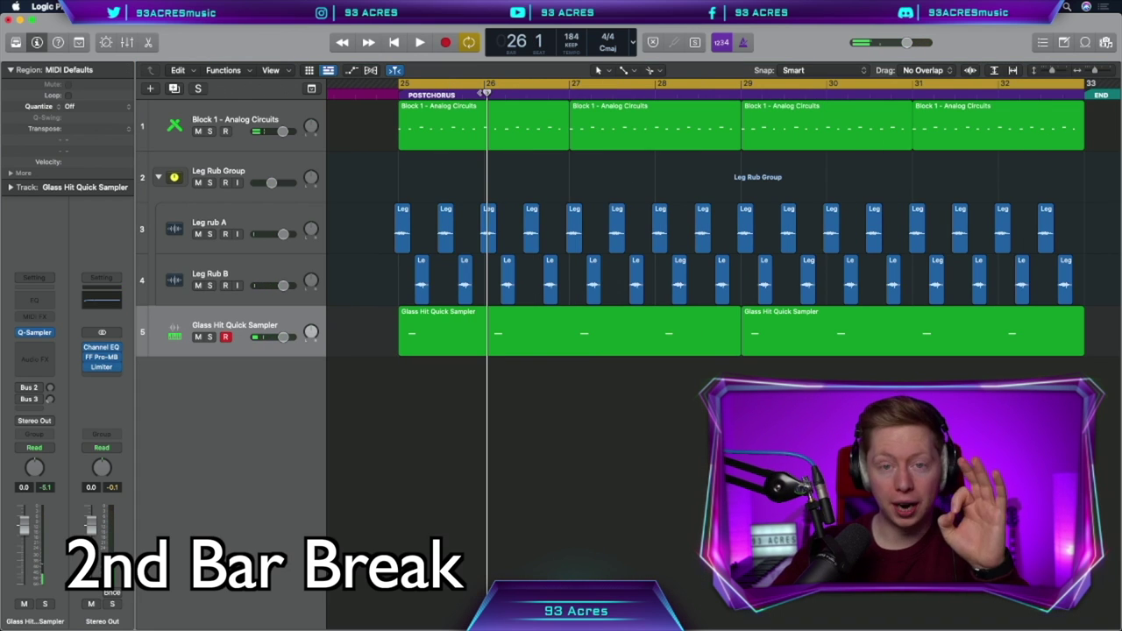
key(super+Right)
key(super+Right)
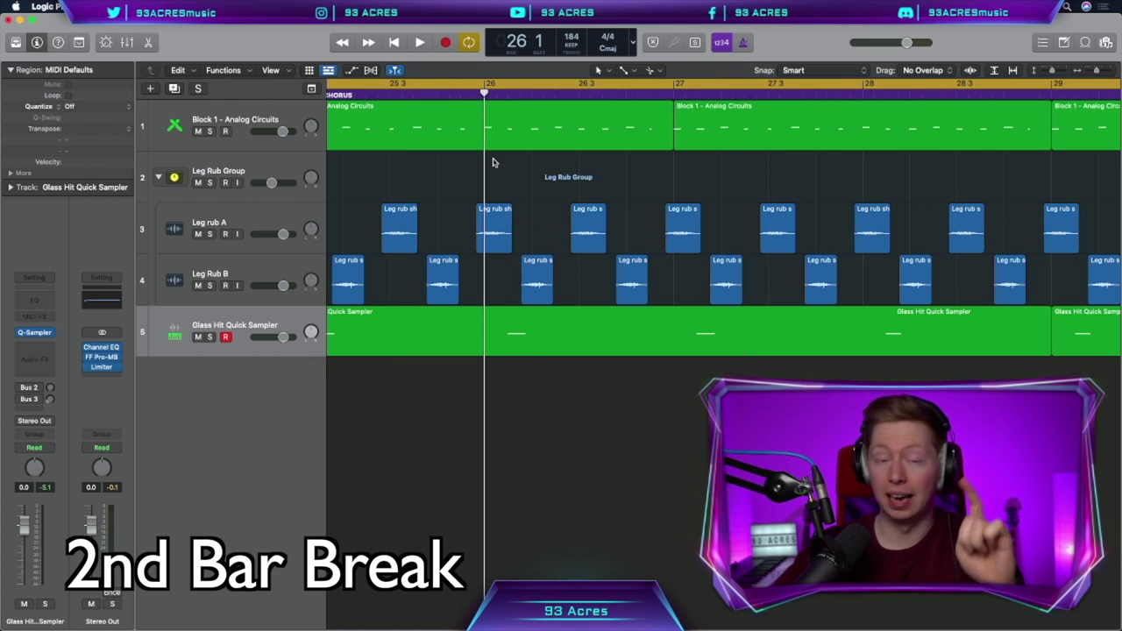
drag(487, 148, 580, 145)
click(479, 236)
key(ctrl+m)
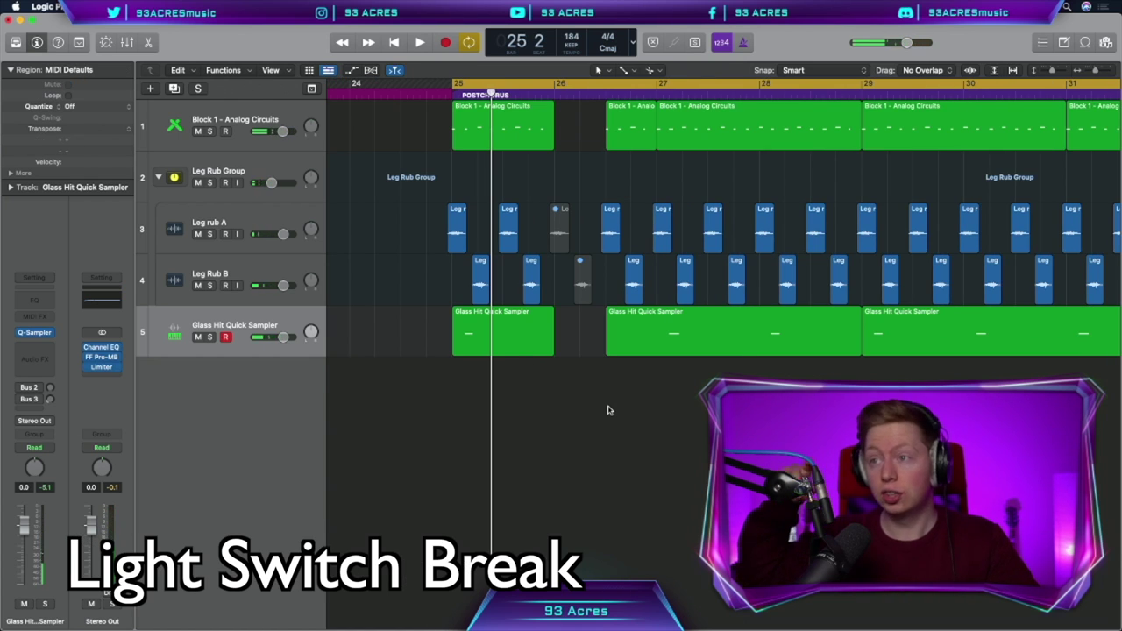
key(space)
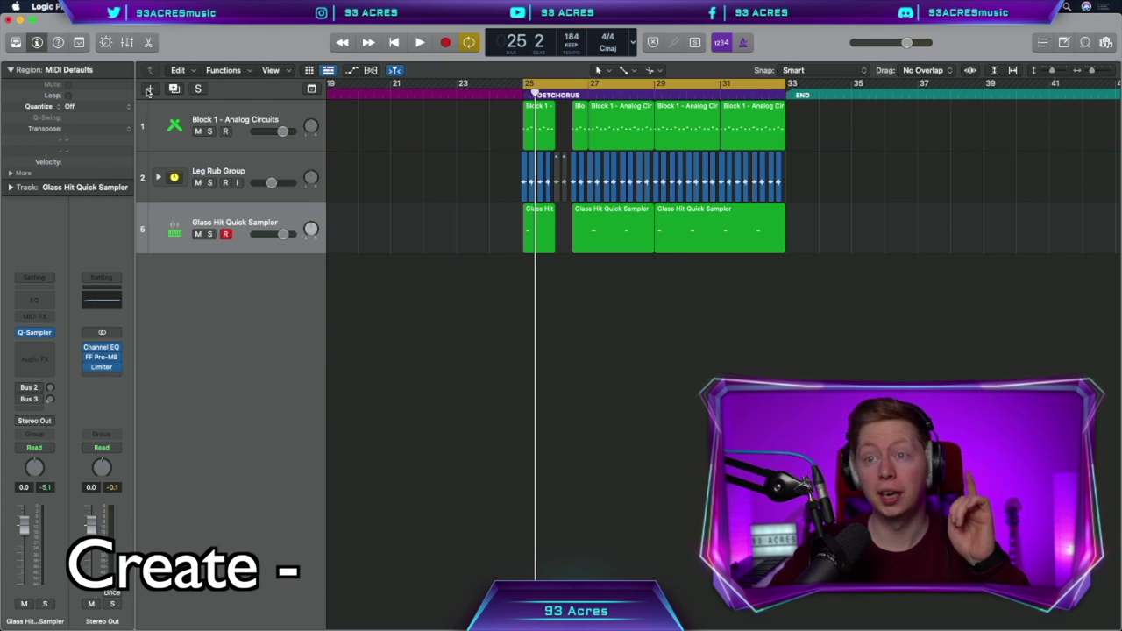
Create a software instrument track with the Liverpool Bass sound
key(alt+super+n)
click(757, 192)
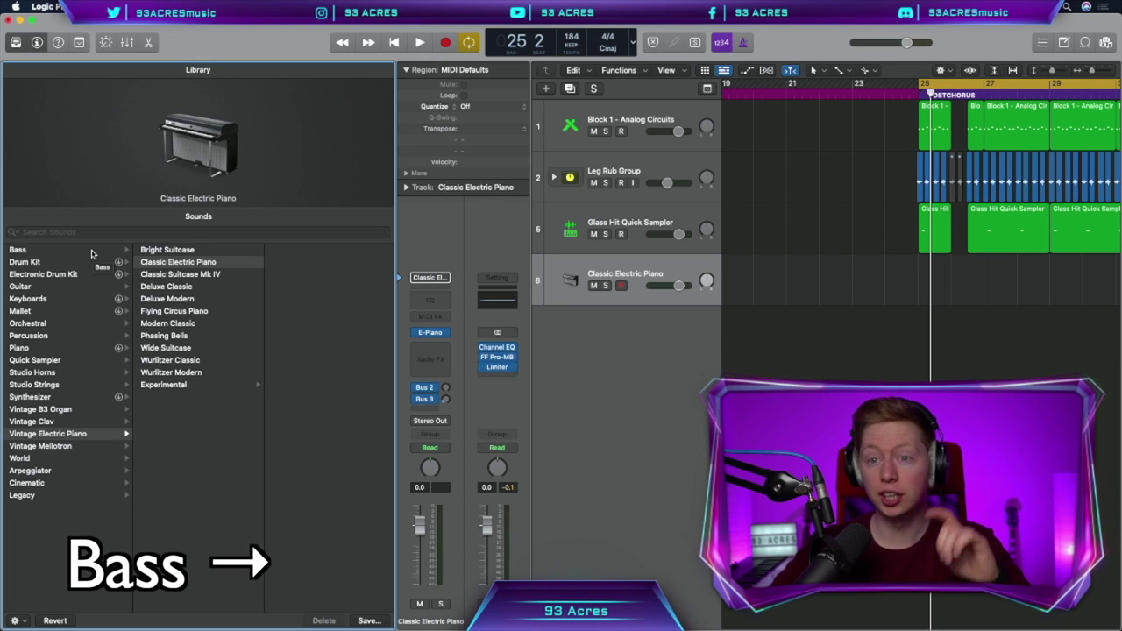
click(92, 252)
click(168, 275)
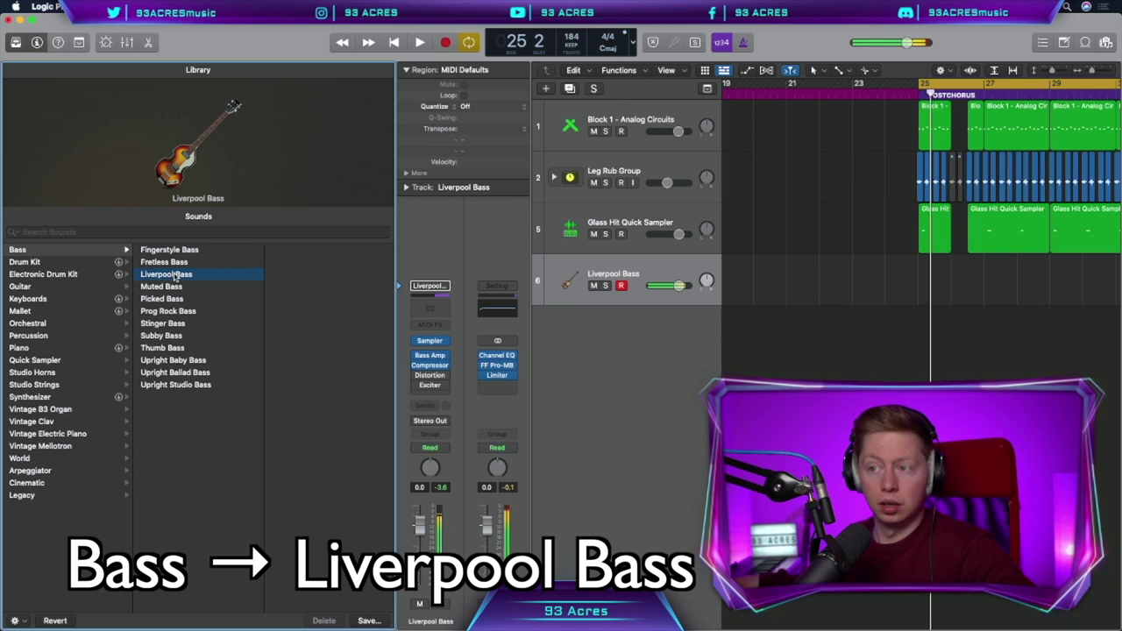
Add Modo Bass with the Bass Man 5 model, then record on the armed Liverpool Bass track
mouse_move(417, 377)
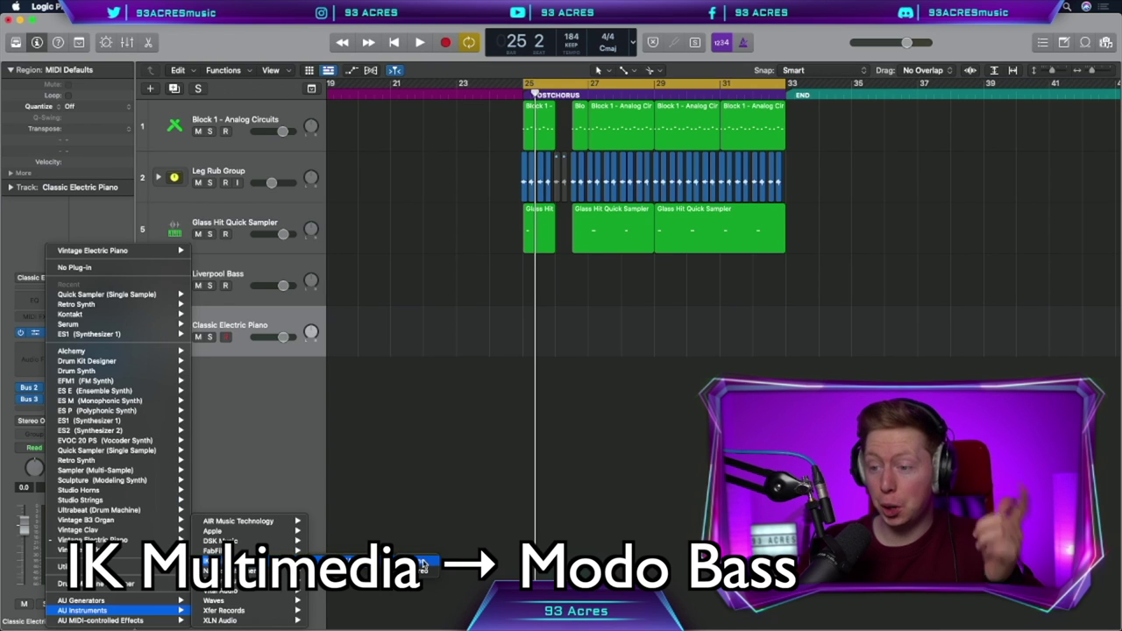
click(351, 561)
click(673, 248)
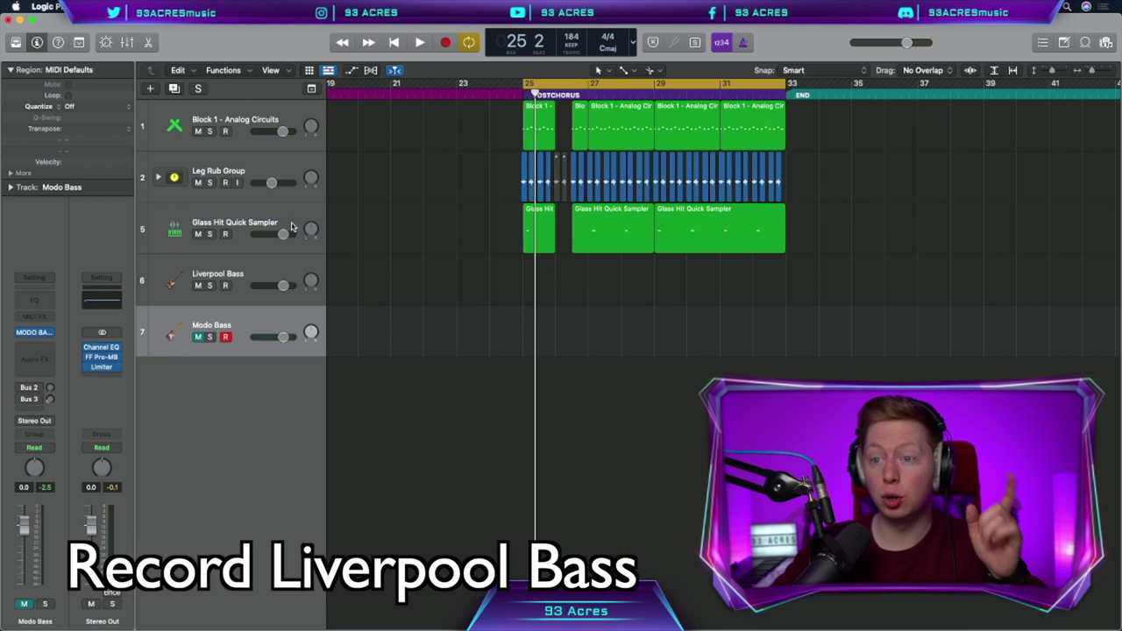
click(245, 272)
key(r)
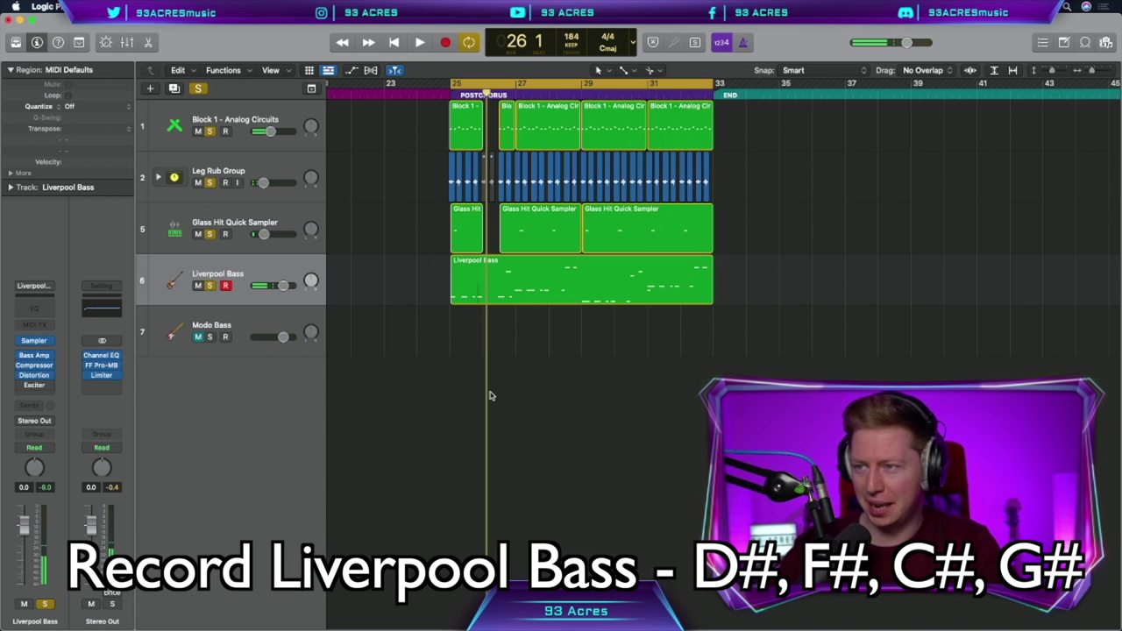
Quantise all the Liverpool Bass notes and colour its region red
double_click(491, 281)
key(super+a)
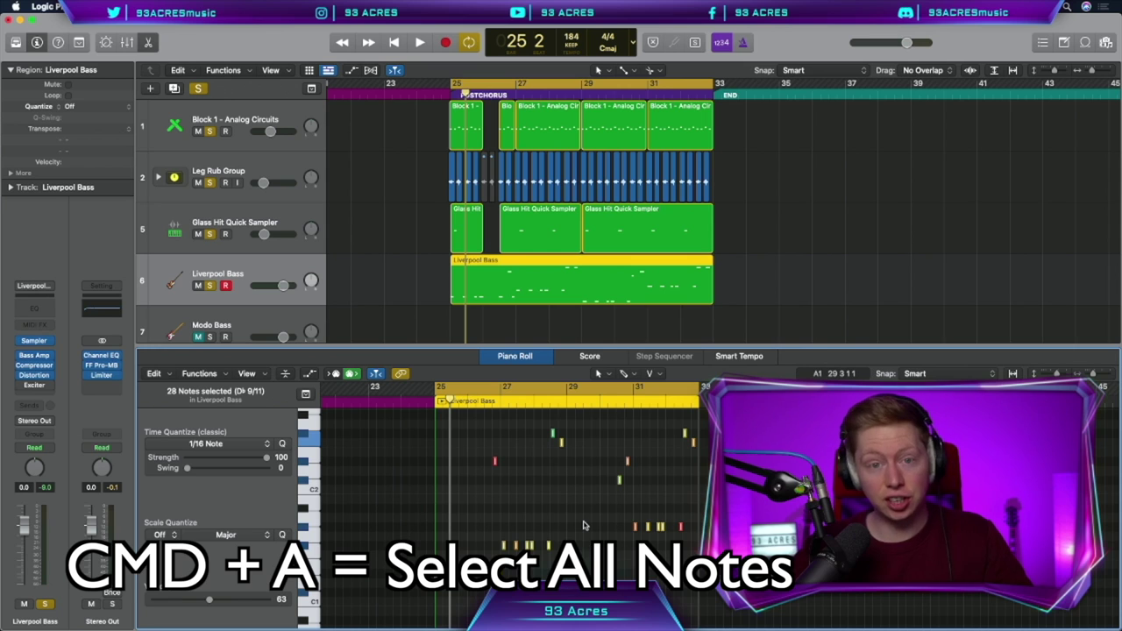
key(q)
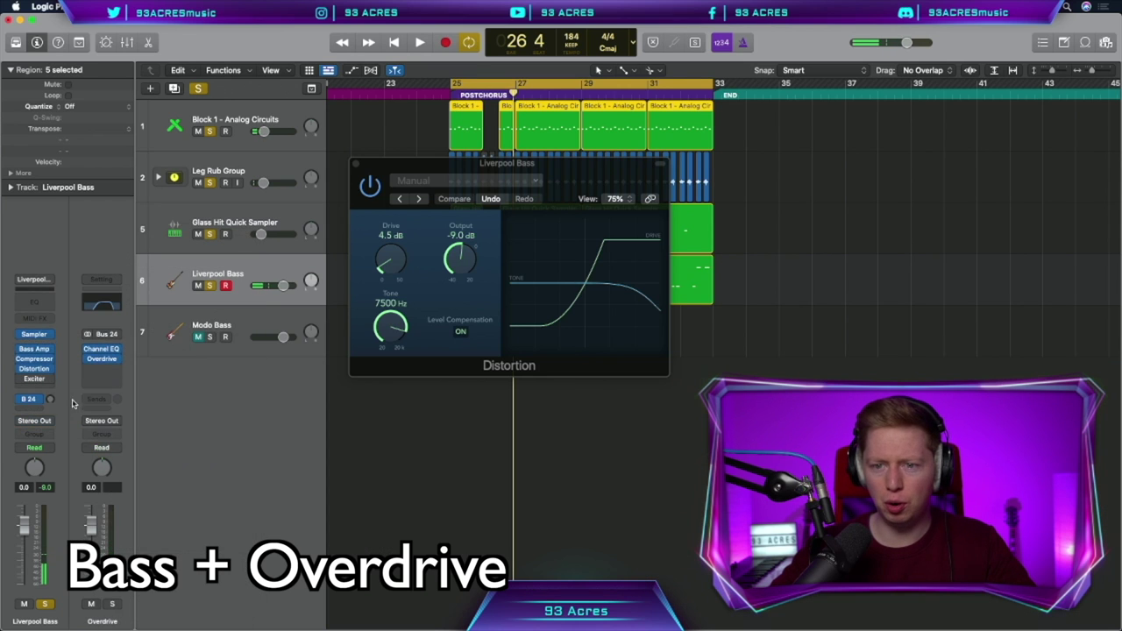
key(space)
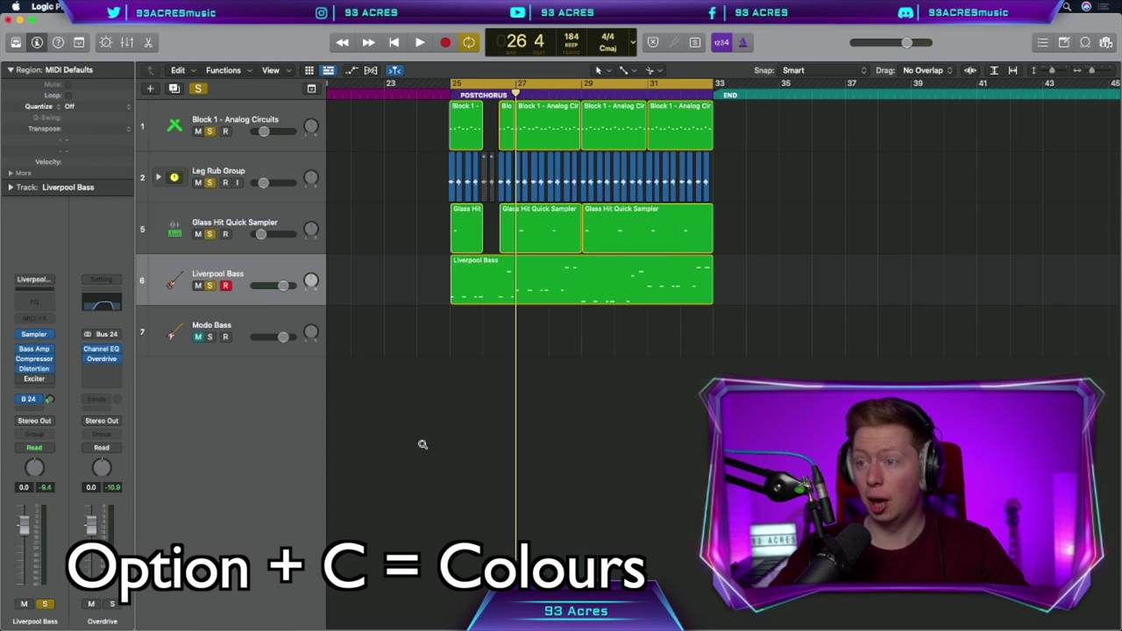
key(alt+c)
click(354, 220)
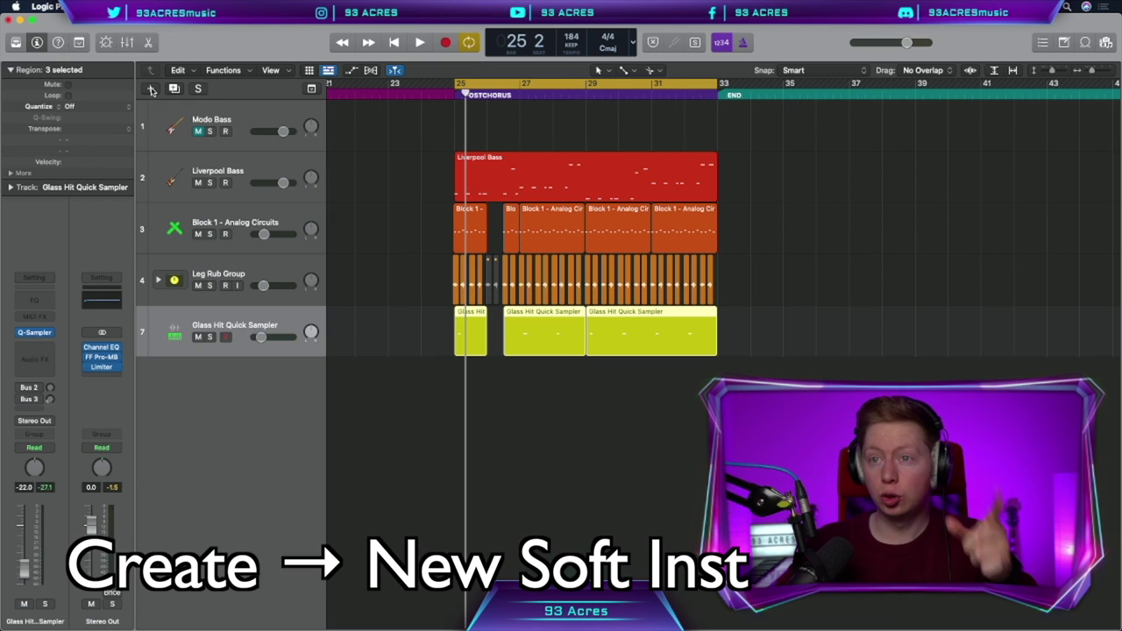
Create a software instrument track loaded with the Clav Auto-Wah sound
click(150, 89)
click(736, 191)
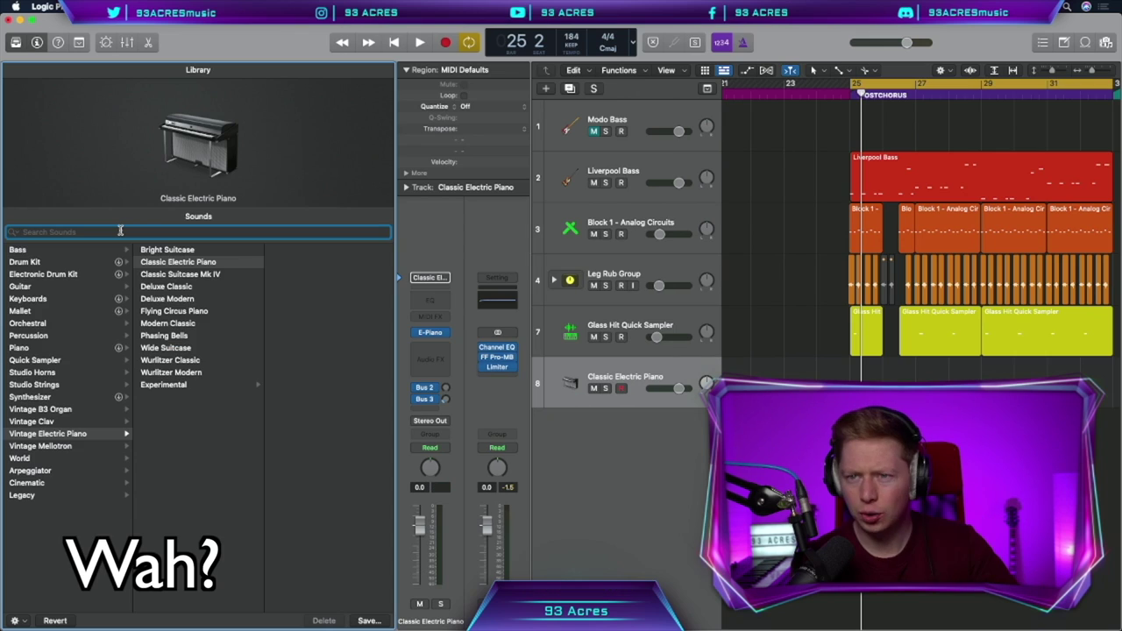
text(wah)
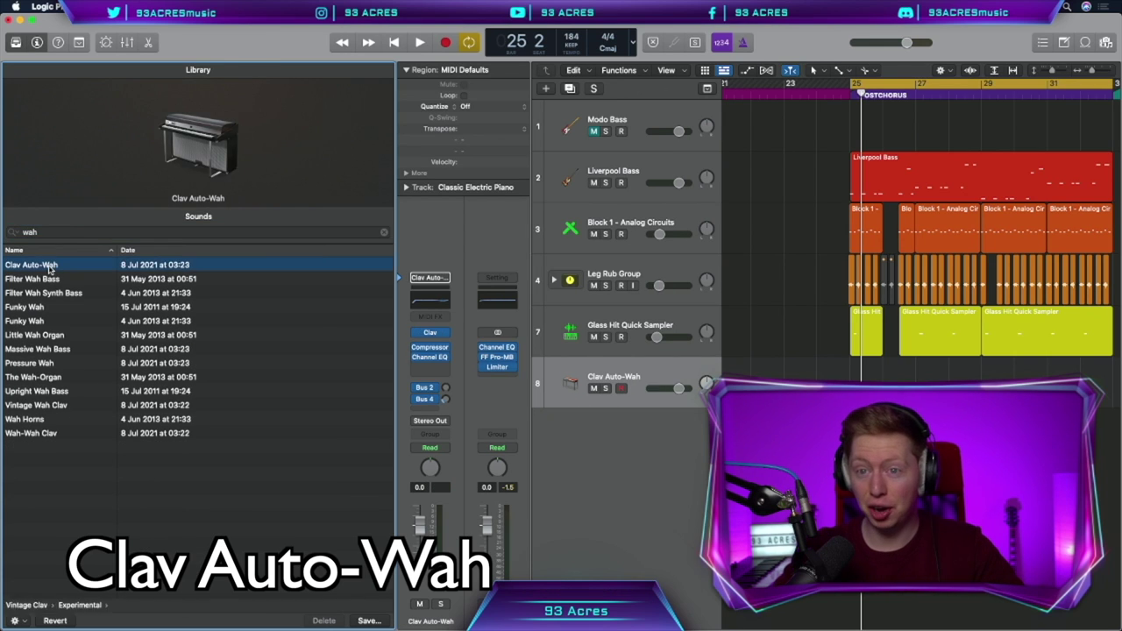
click(53, 262)
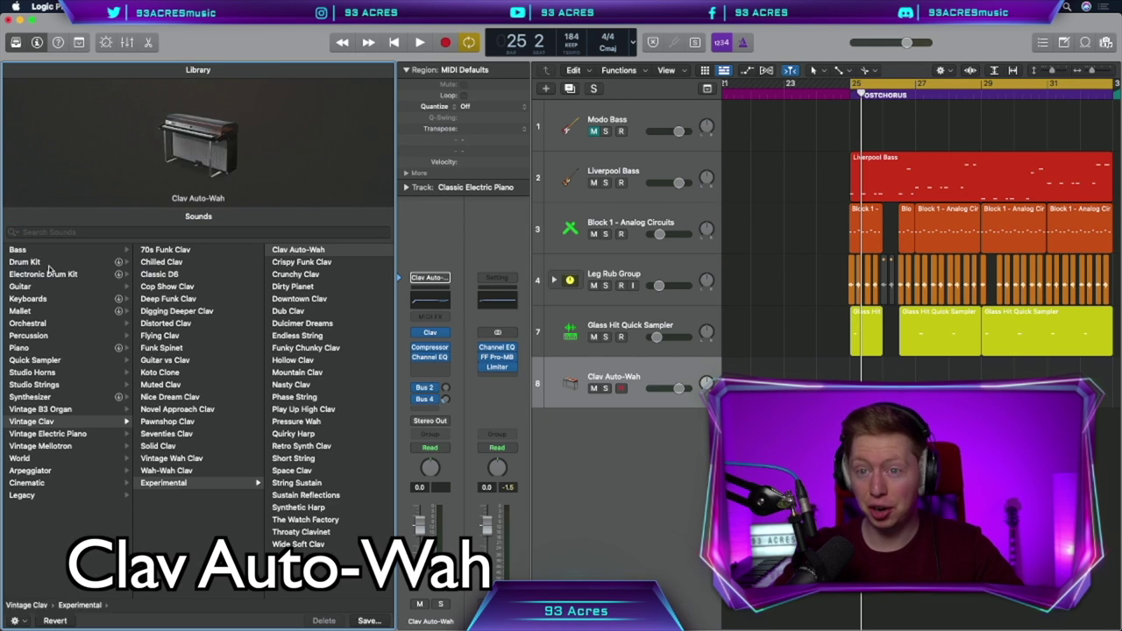
Switch the Vintage Clav pickup from B to A and keep Classic Wah as the wah type
click(15, 43)
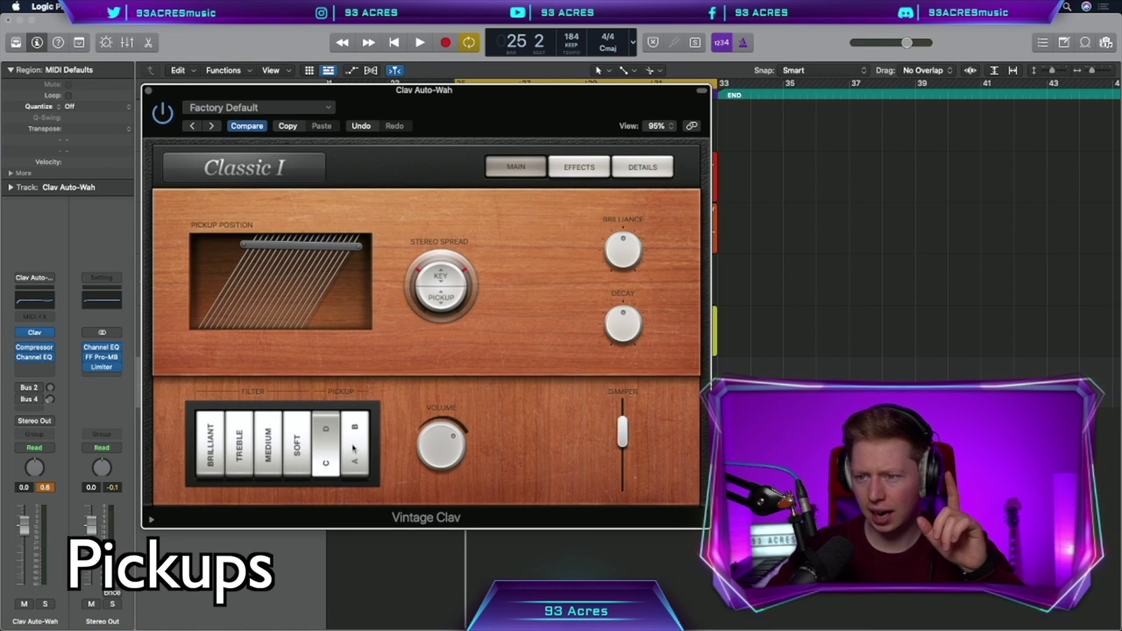
click(351, 449)
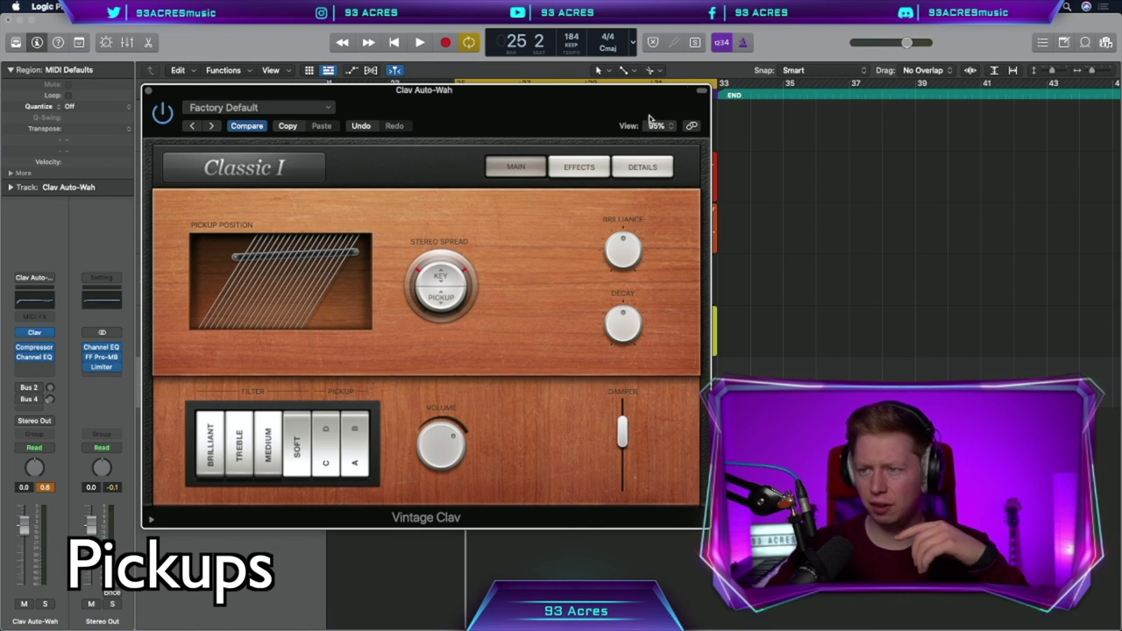
click(574, 169)
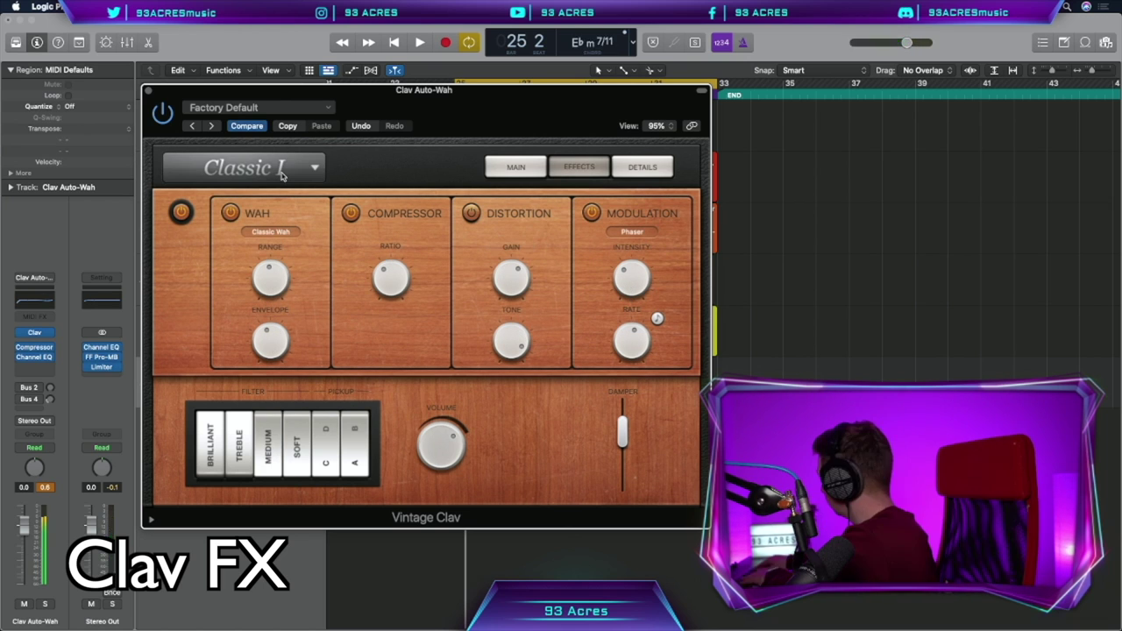
click(298, 232)
click(298, 232)
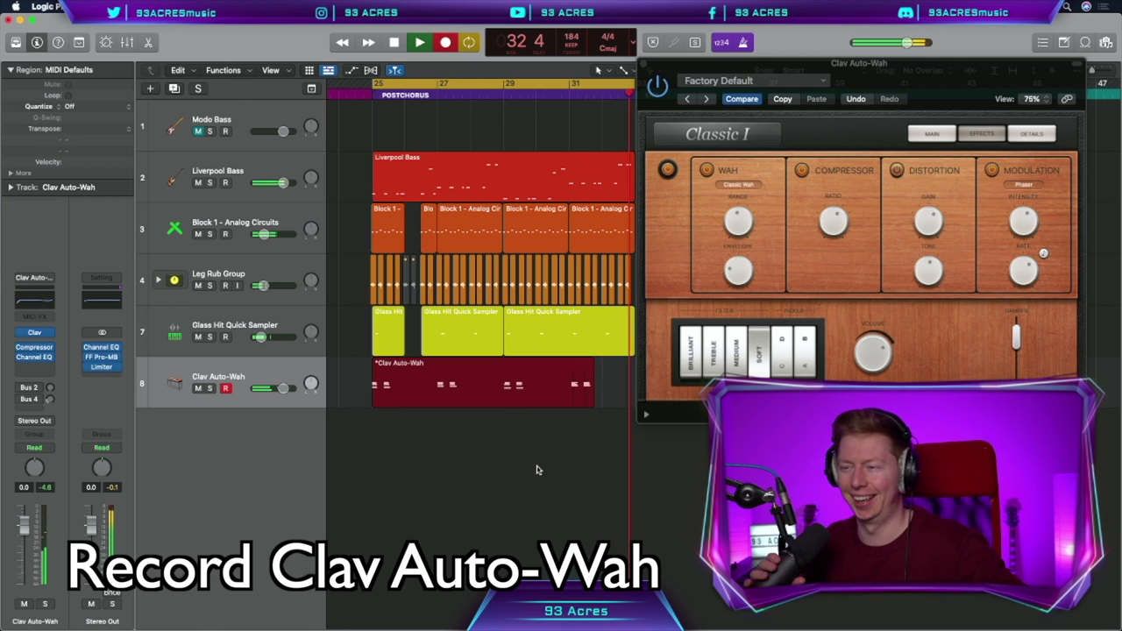
Stop the clav recording and select all the Clav Auto-Wah notes in the piano roll
key(space)
key(p)
key(super+a)
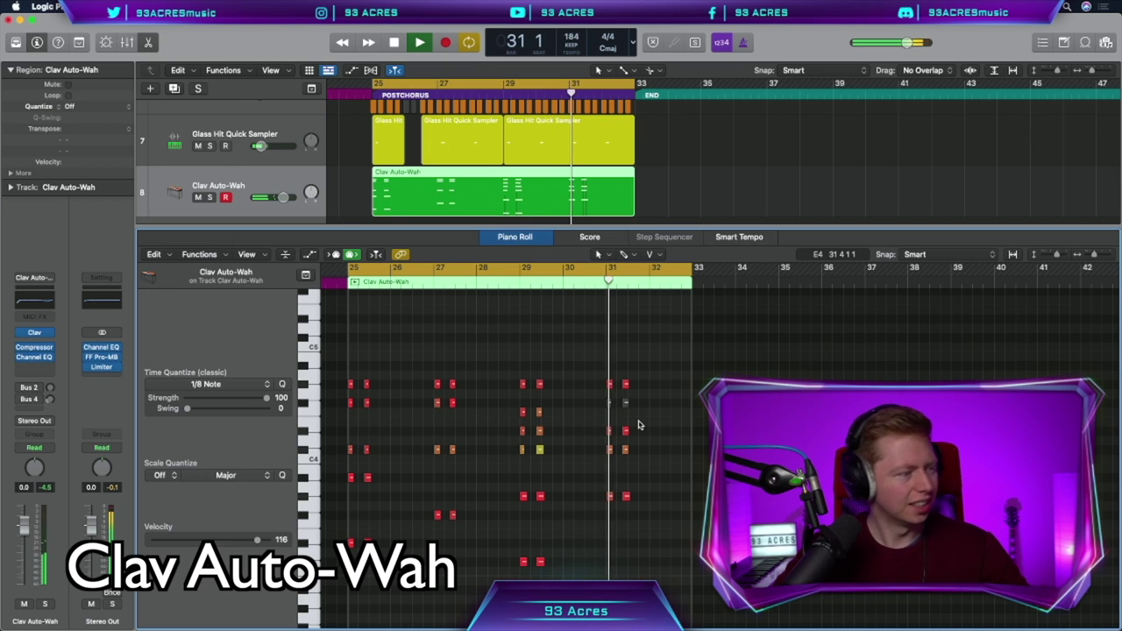
key(space)
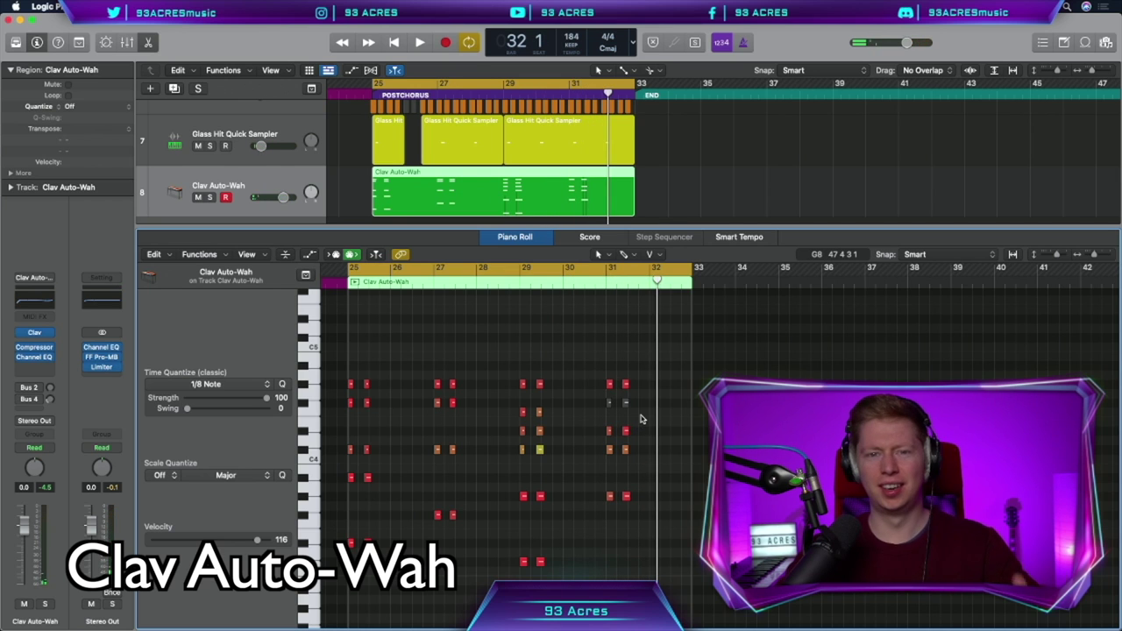
scroll(570, 436, down, 1)
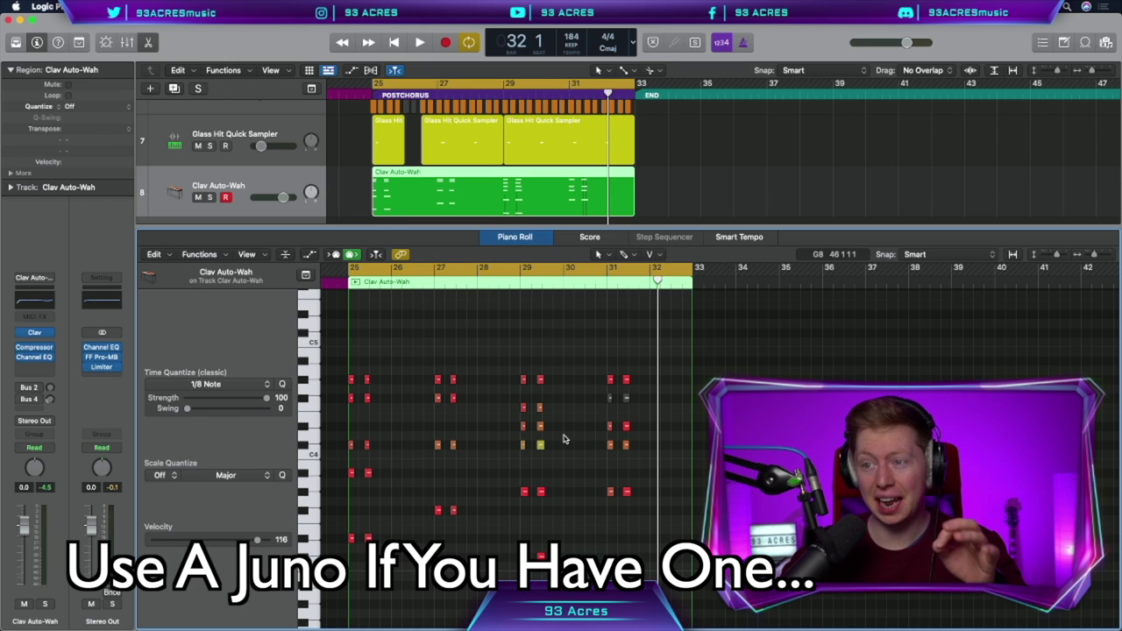
Send the clav to Bus 11 with TrueVerb Milleniumverb, Delay Time 9.2, renamed Long Verb
click(29, 399)
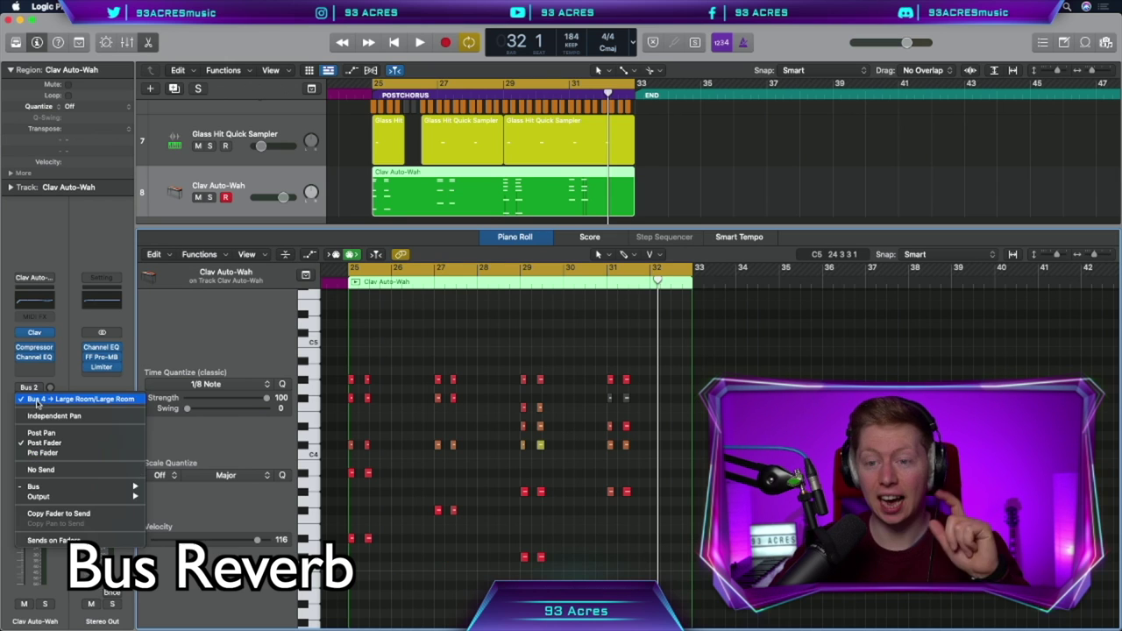
mouse_move(114, 489)
click(138, 362)
click(112, 367)
mouse_move(158, 620)
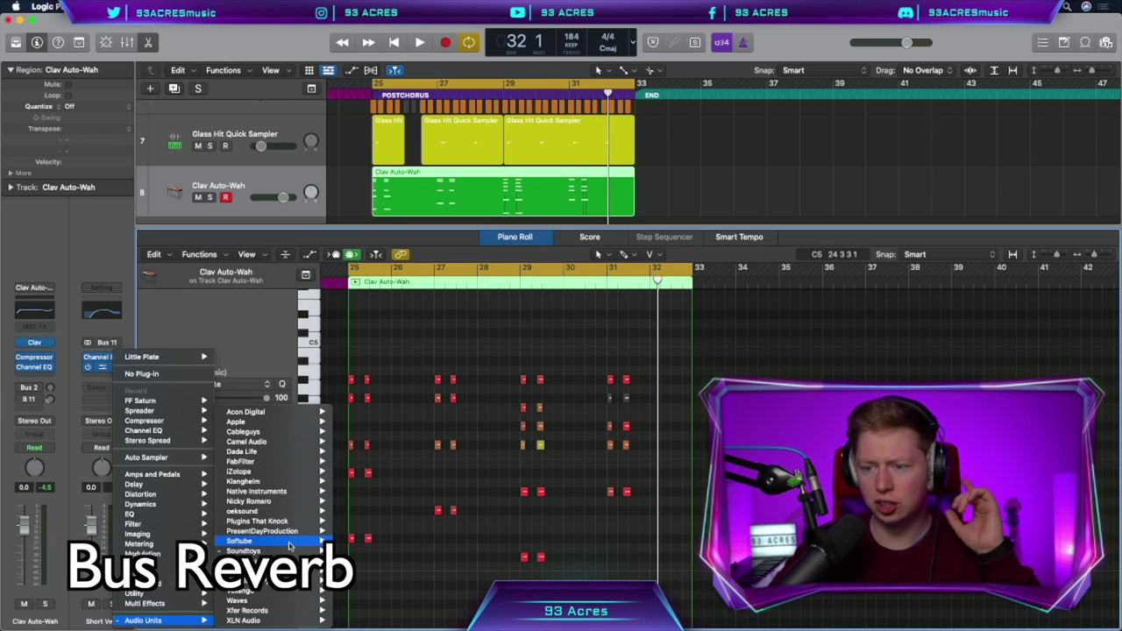
mouse_move(239, 600)
mouse_move(390, 394)
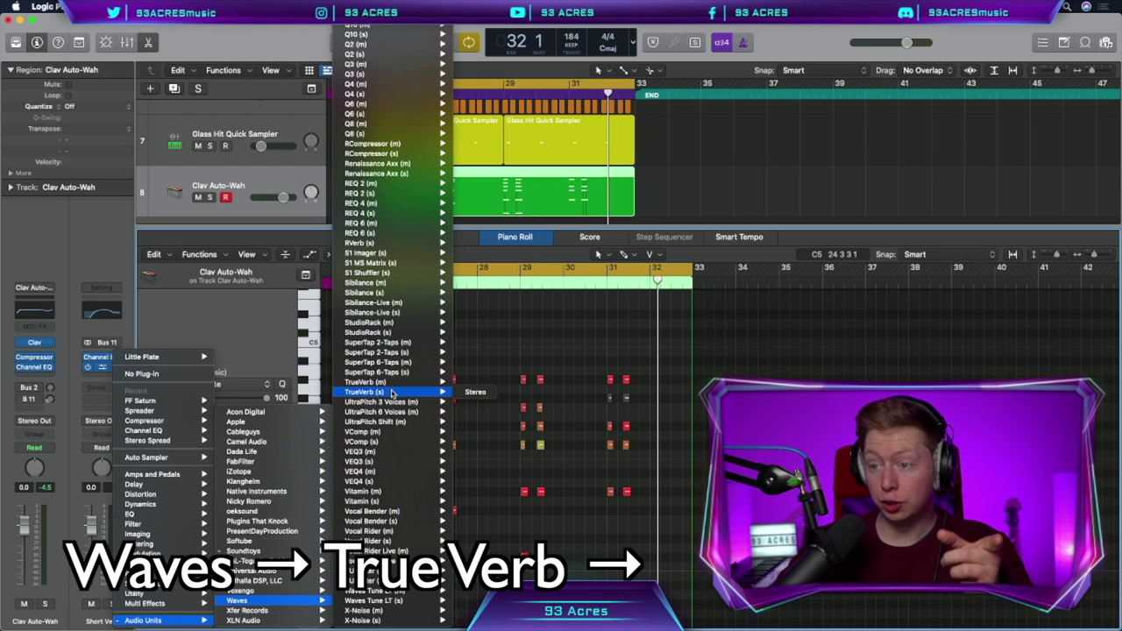
click(475, 392)
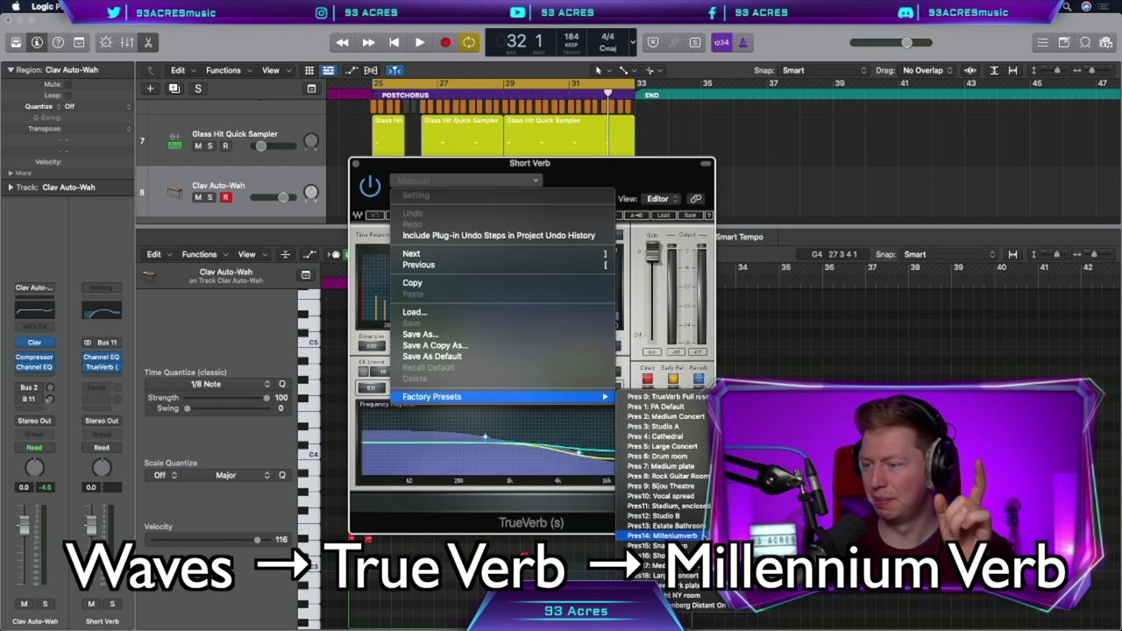
click(702, 526)
key(space)
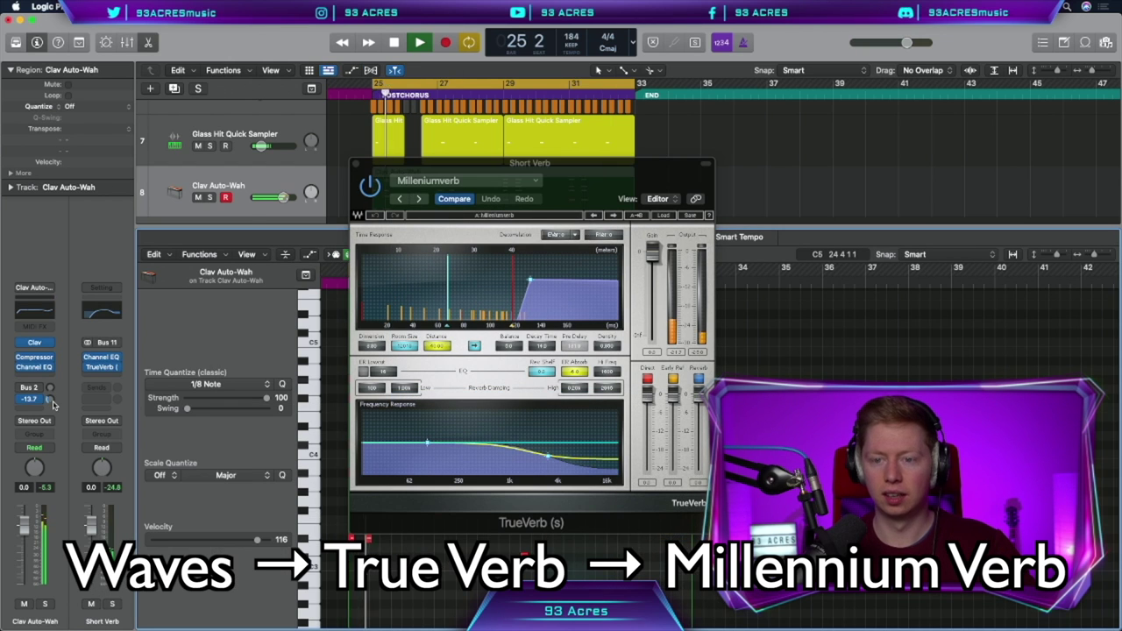
drag(541, 345, 545, 354)
double_click(101, 620)
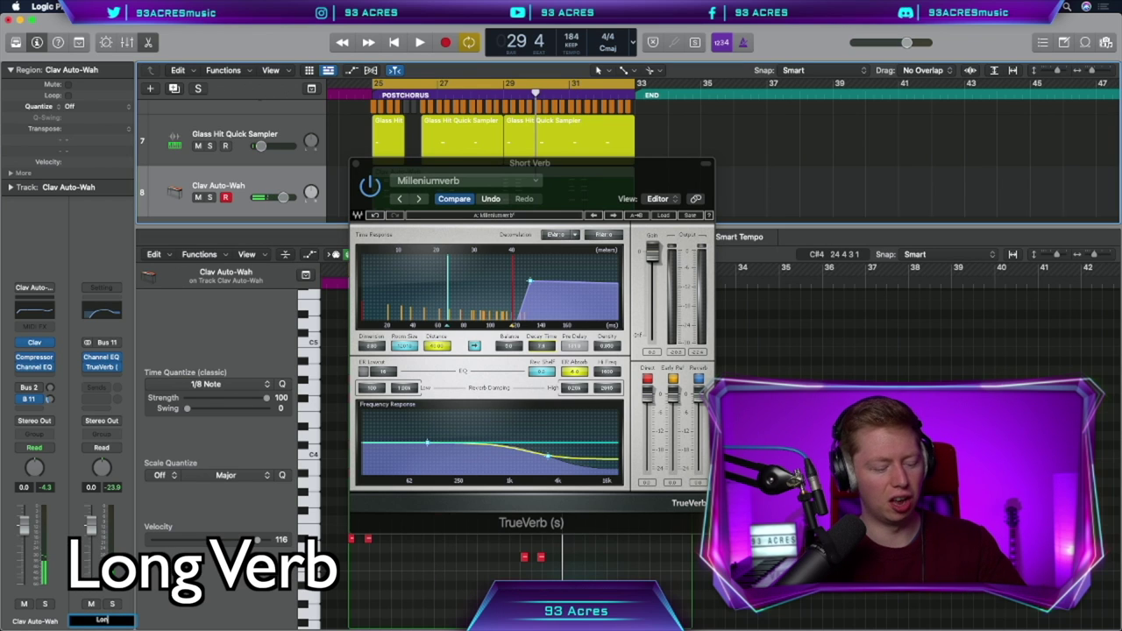
Route Send 2 to the 32 delay bus with 1/16-note Tape Delay and 12% feedback
click(38, 405)
mouse_move(35, 423)
click(166, 376)
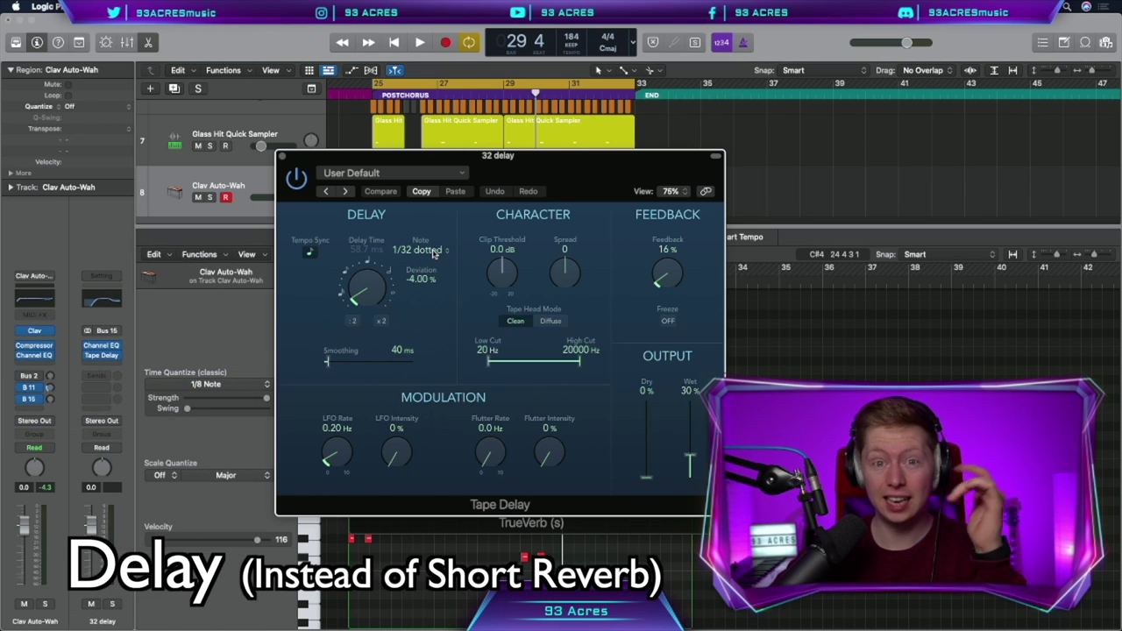
click(432, 250)
click(421, 235)
drag(667, 277, 668, 285)
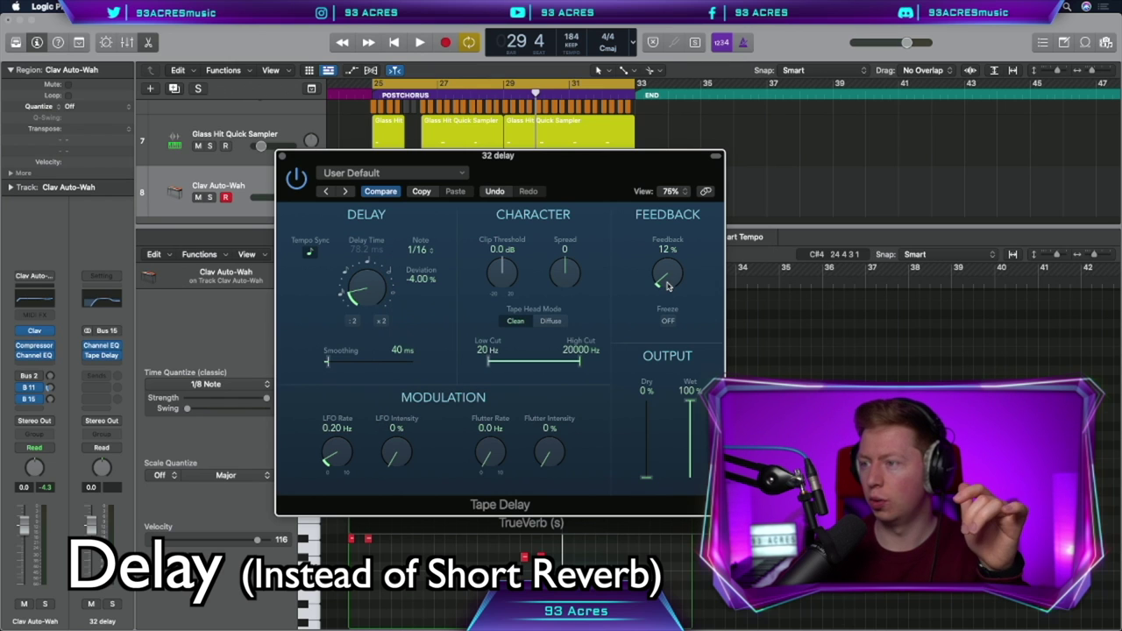
click(50, 401)
key(space)
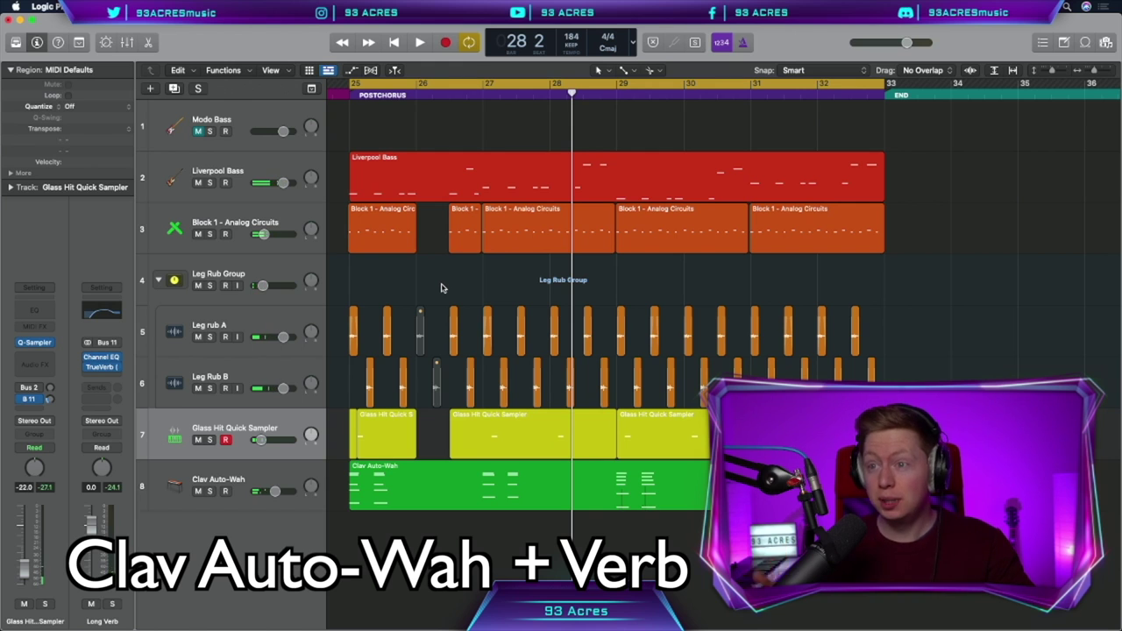
Play the postchorus from bar 25 to hear the clav sends, then stop playback
key(space)
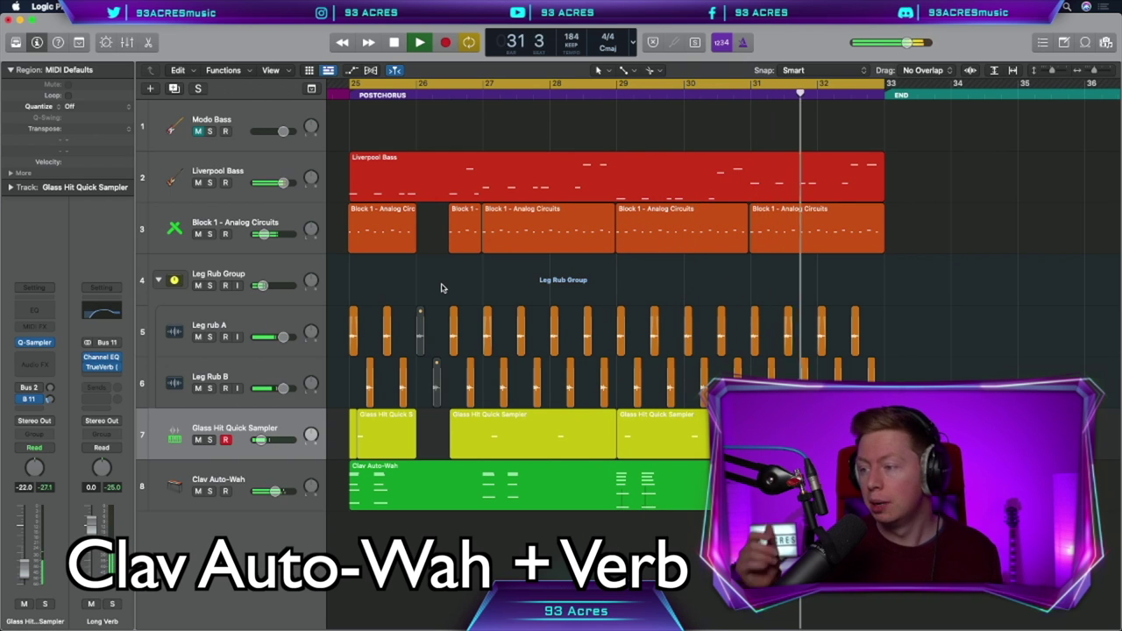
key(space)
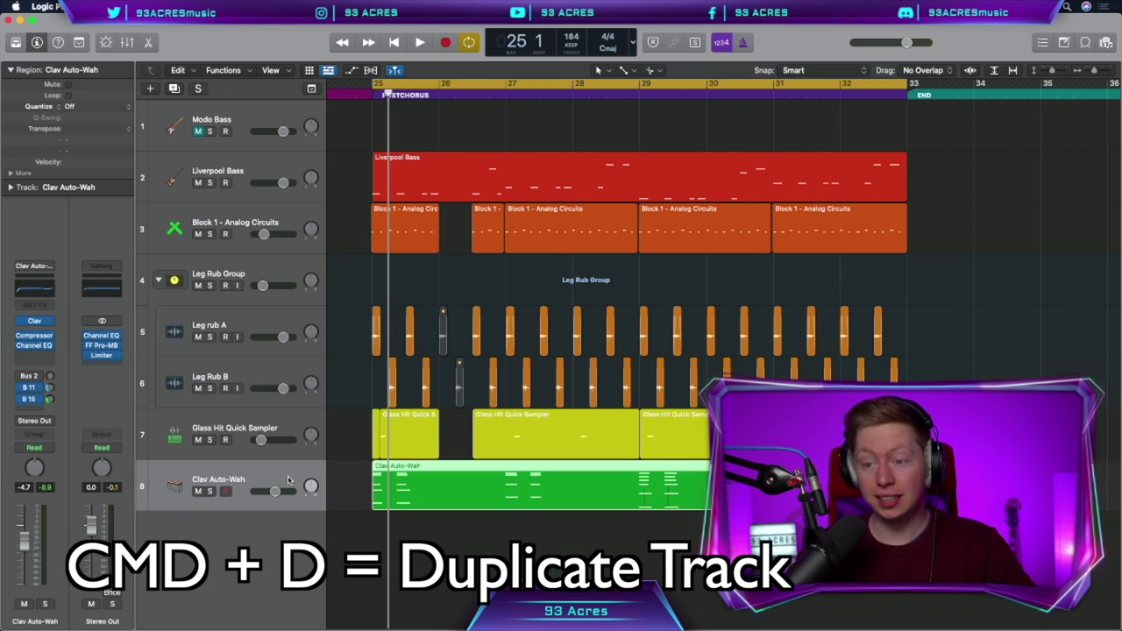
Duplicate the clav track, copy the region onto it, and sustain the first chord to the region end
key(super+d)
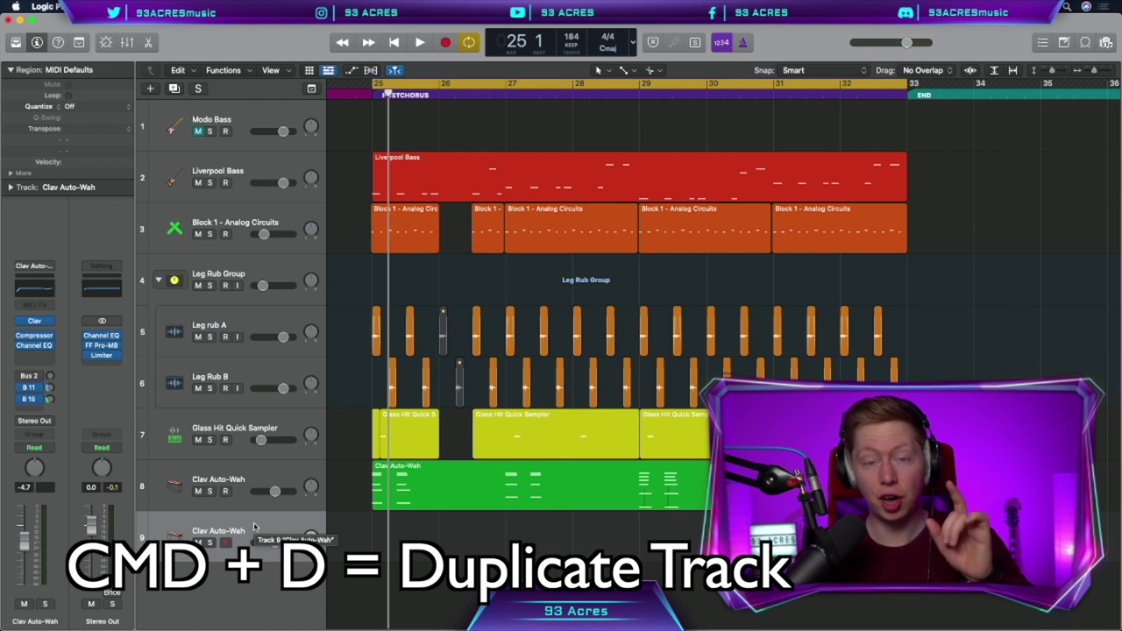
drag(395, 484, 395, 525)
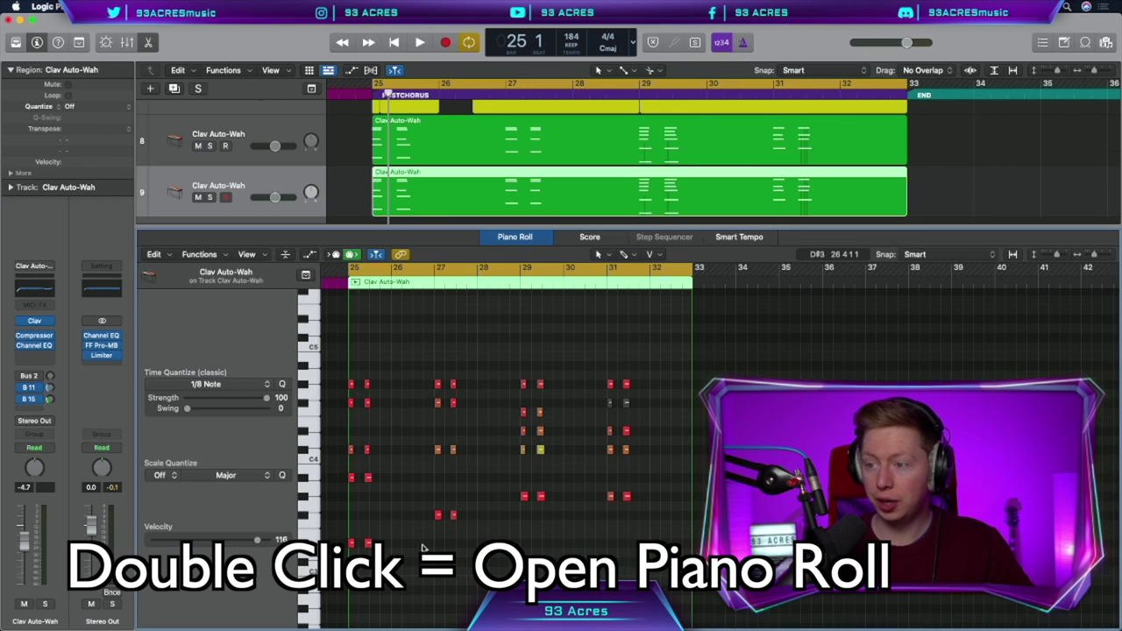
drag(351, 369, 668, 592)
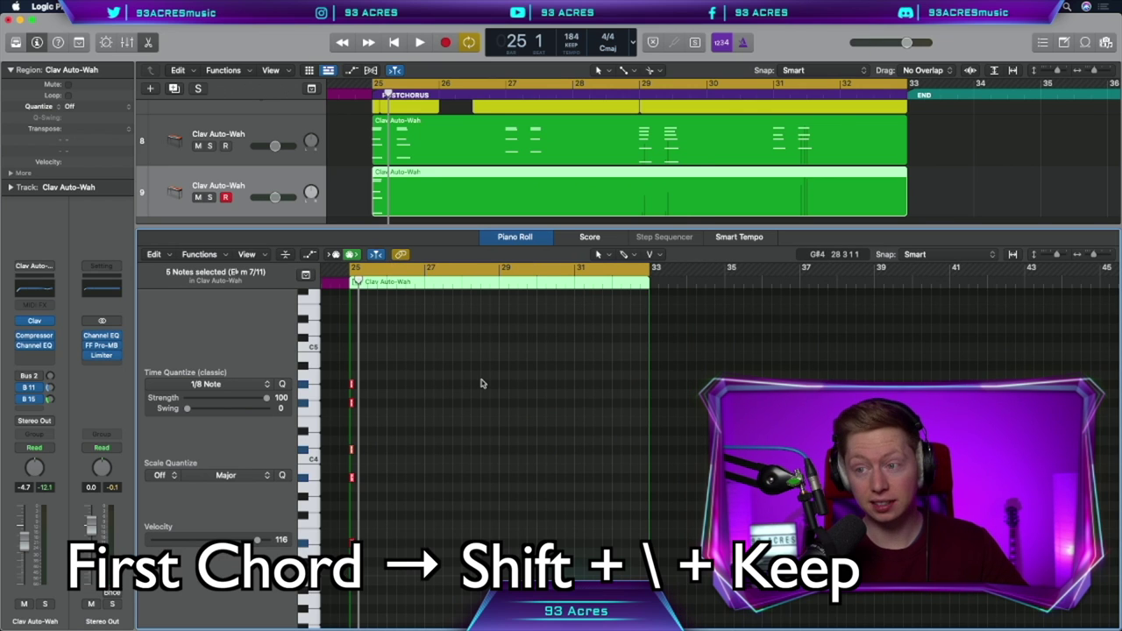
key(shift+backslash)
key(Return)
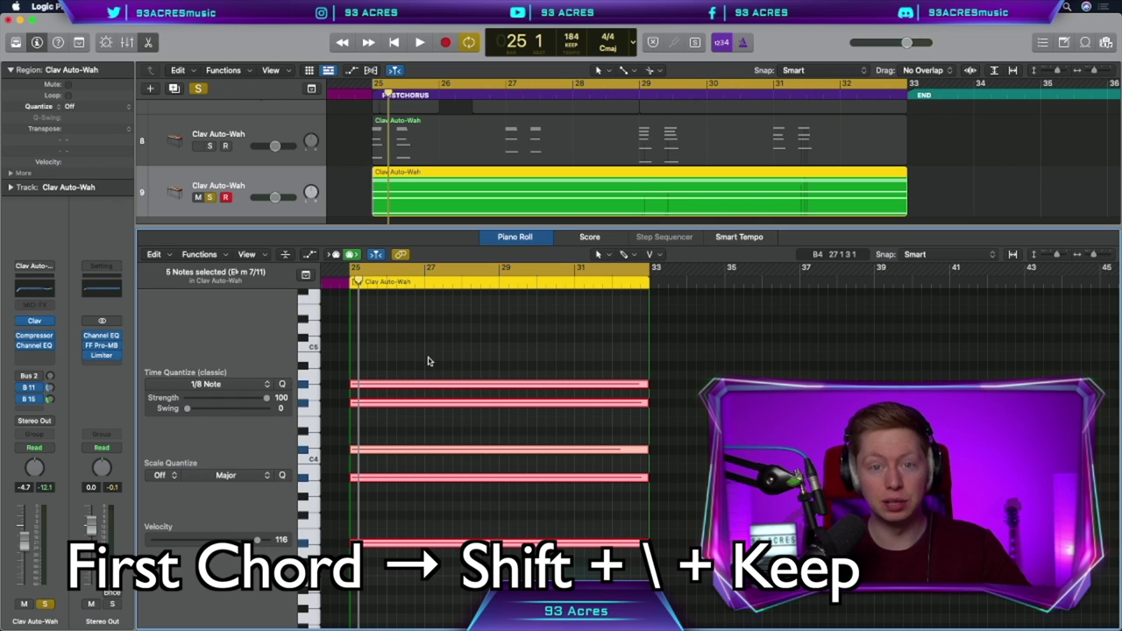
Insert stereo TrueVerb with the Millennium Verb preset on the sustained clav track
key(space)
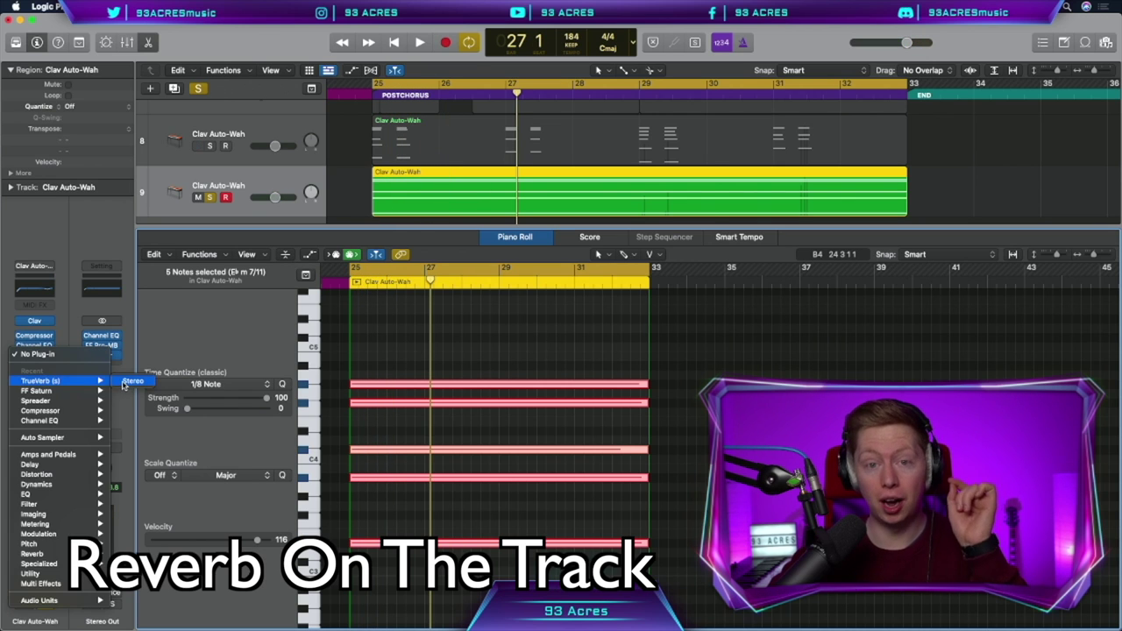
click(132, 381)
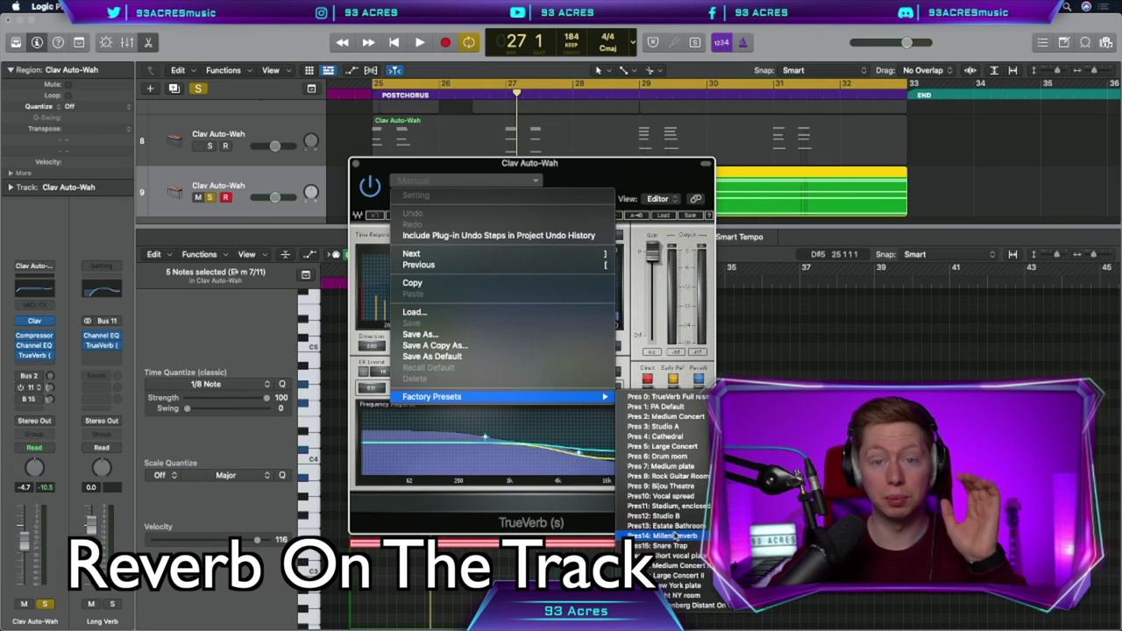
click(675, 534)
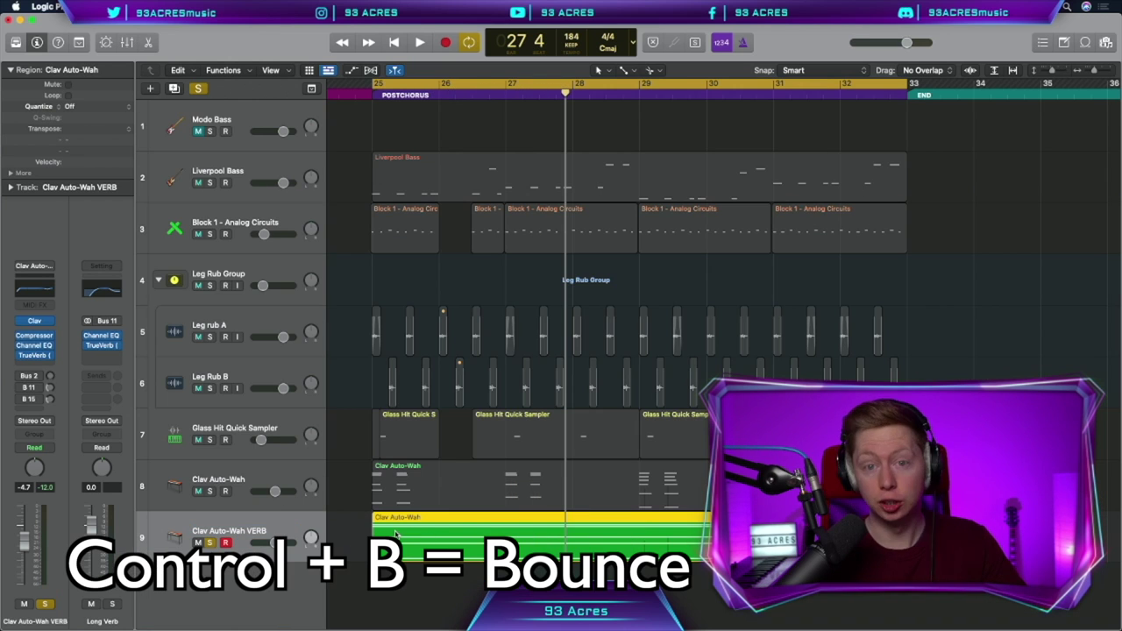
Bounce the reverb clav region to a new audio track and reverse the audio file
key(ctrl+b)
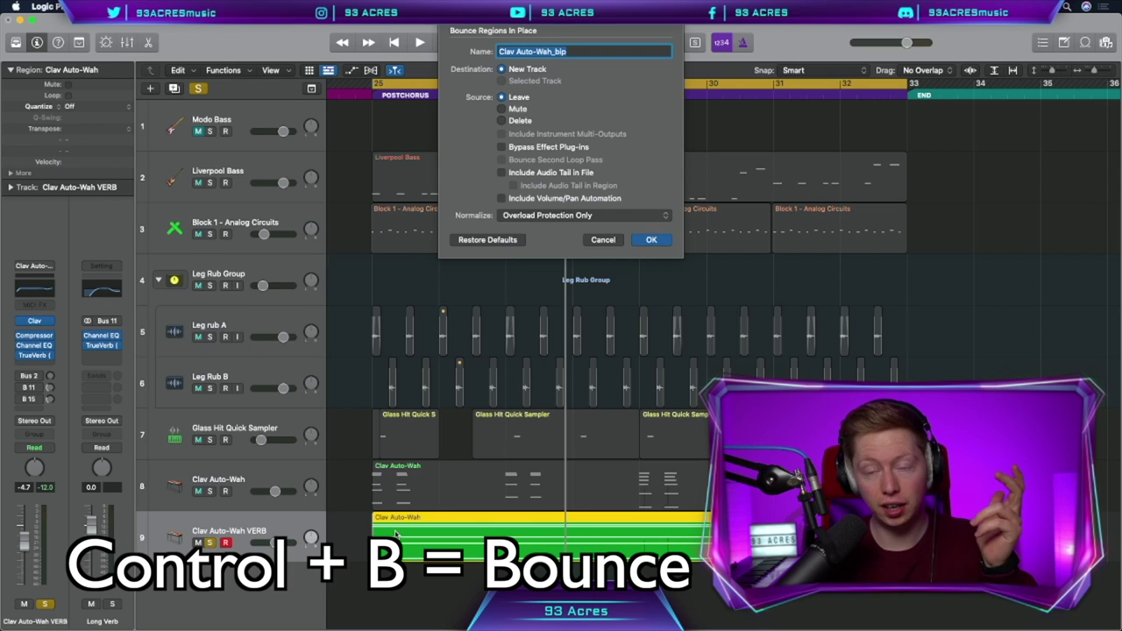
key(Return)
double_click(526, 561)
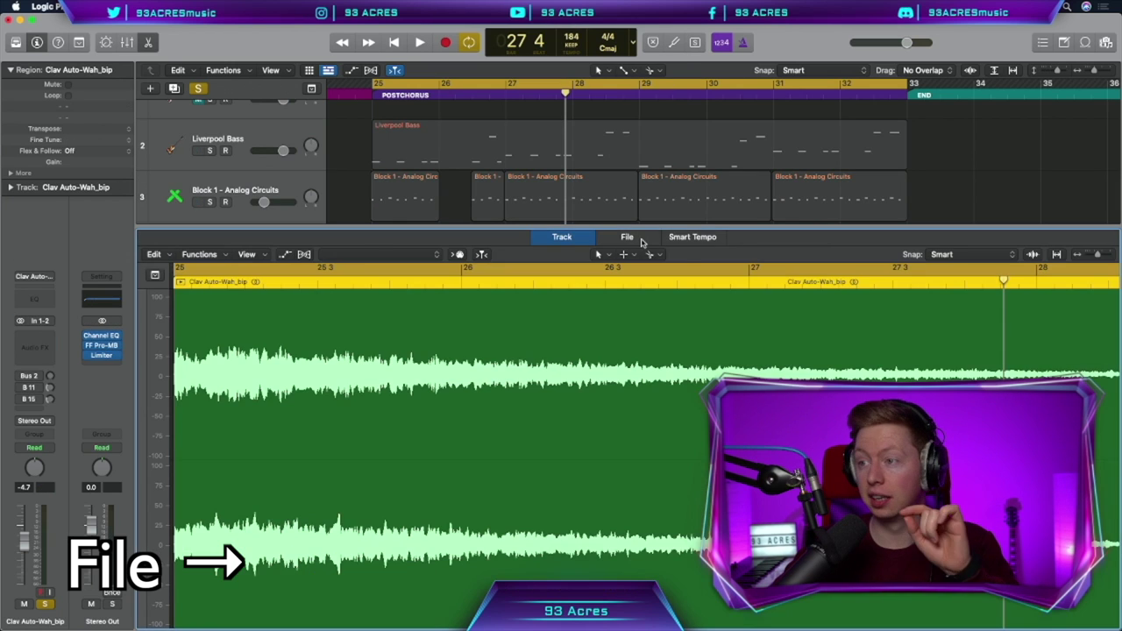
click(627, 237)
click(255, 254)
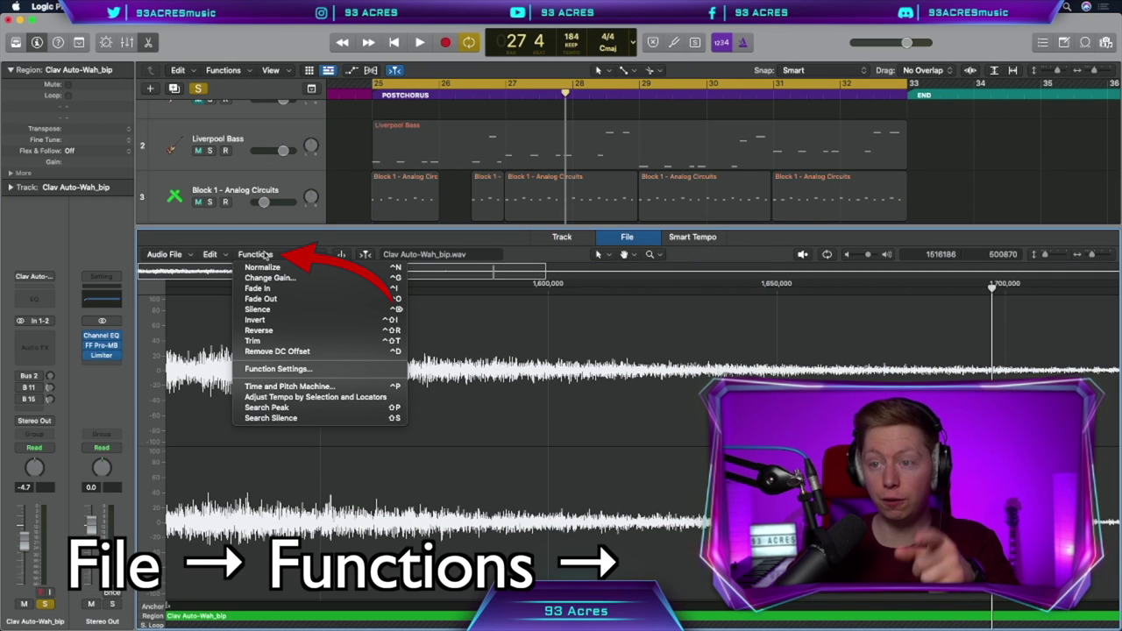
click(263, 330)
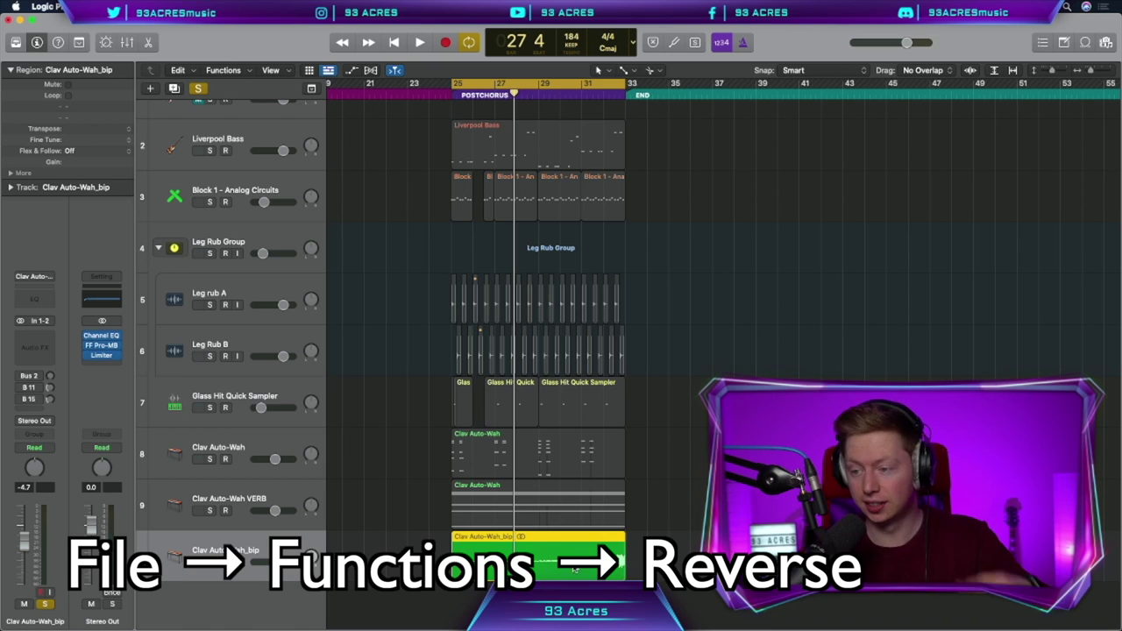
Trim the reversed swell to end at bar 25, loop from bar 24, and audition it soloed
mouse_move(454, 574)
mouse_down()
mouse_move(586, 574)
mouse_move(433, 570)
mouse_up()
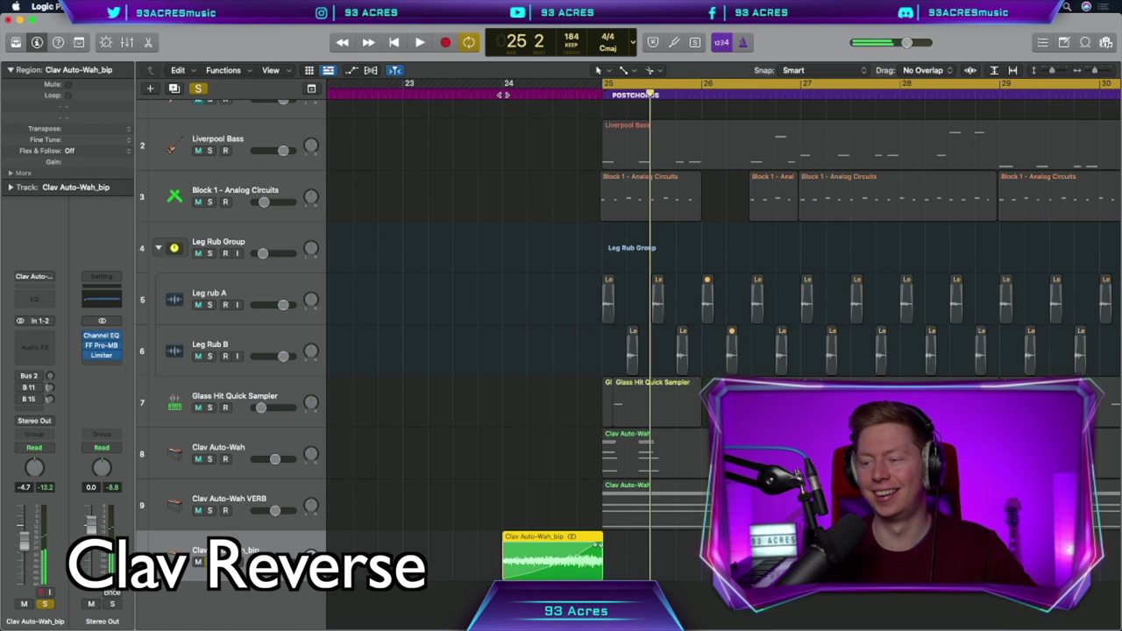
drag(503, 94, 484, 81)
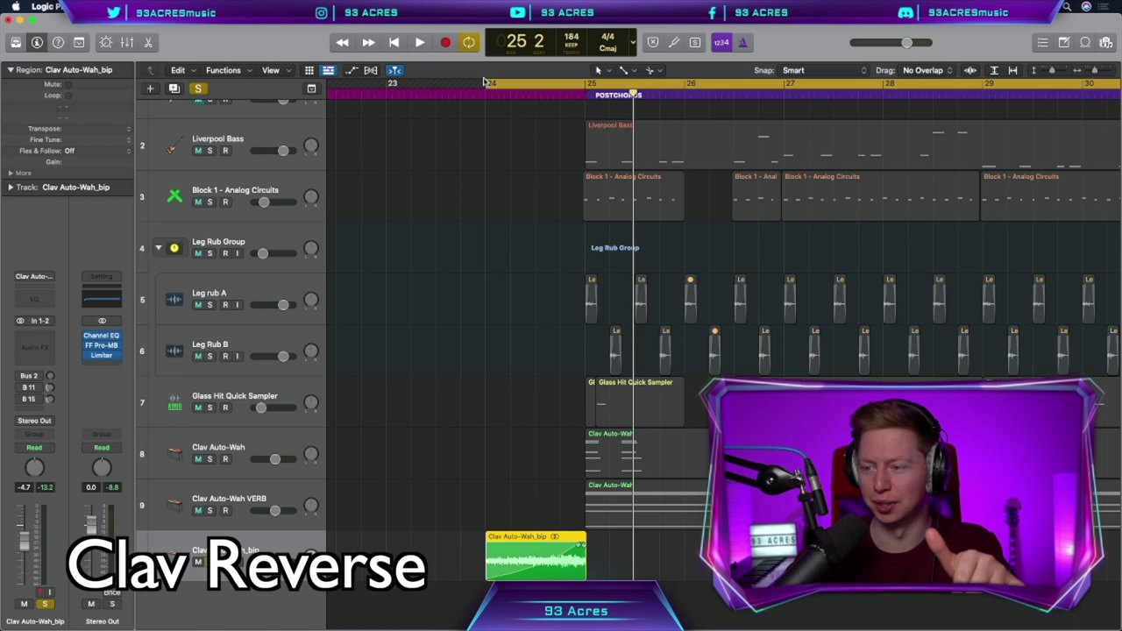
click(211, 511)
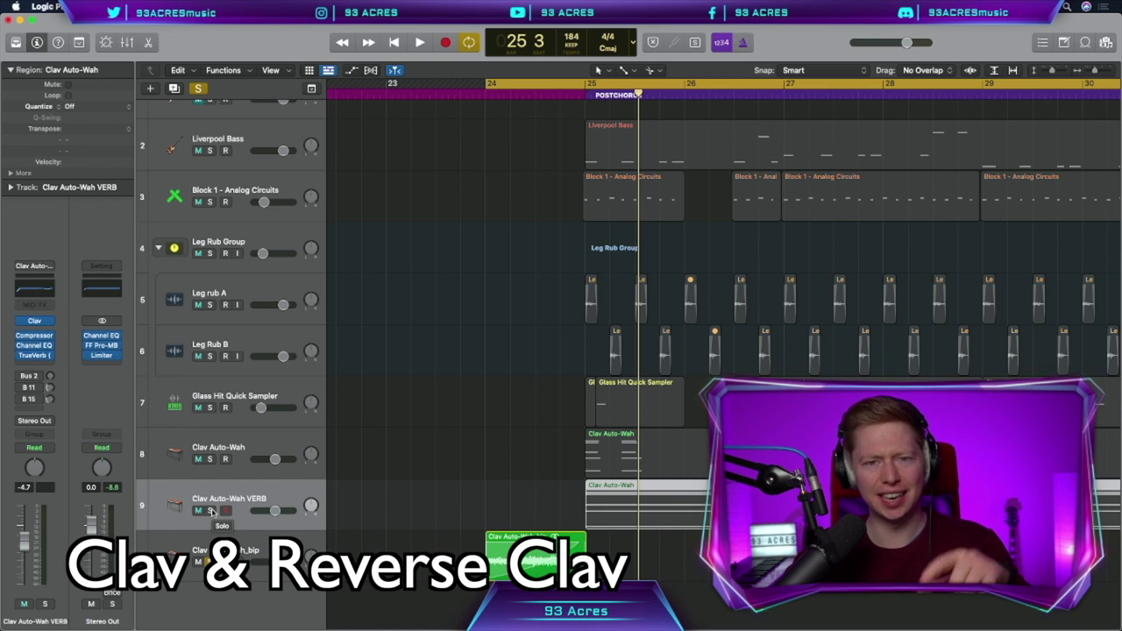
click(210, 511)
key(space)
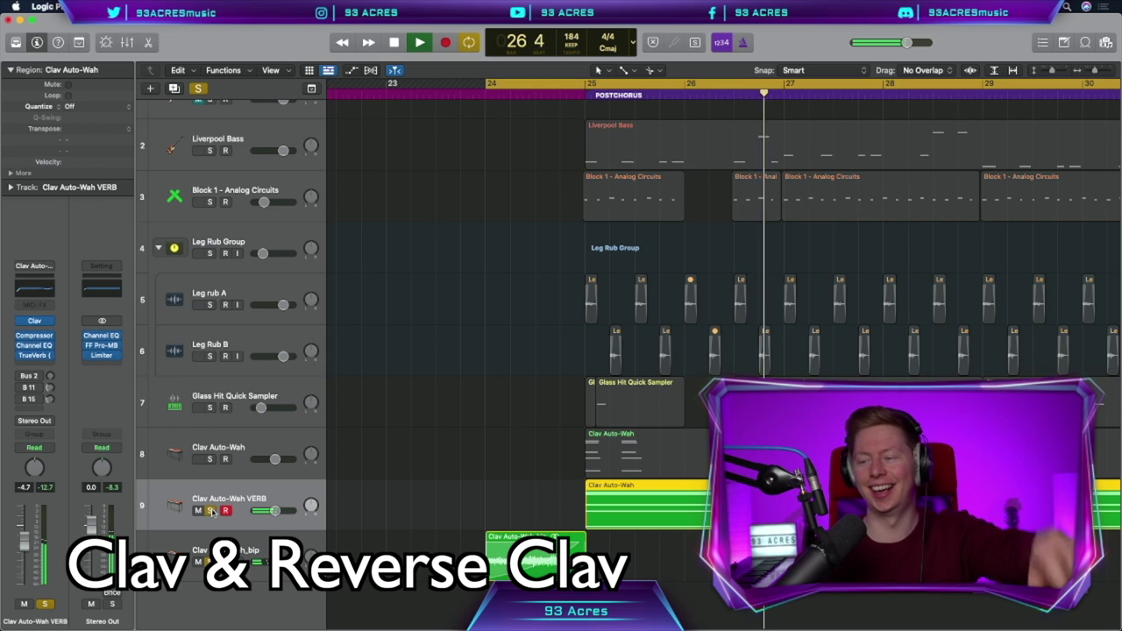
key(space)
click(642, 550)
Automate the Clav Auto-Wah VERB volume down to -22.2 dB in bar 26
key(a)
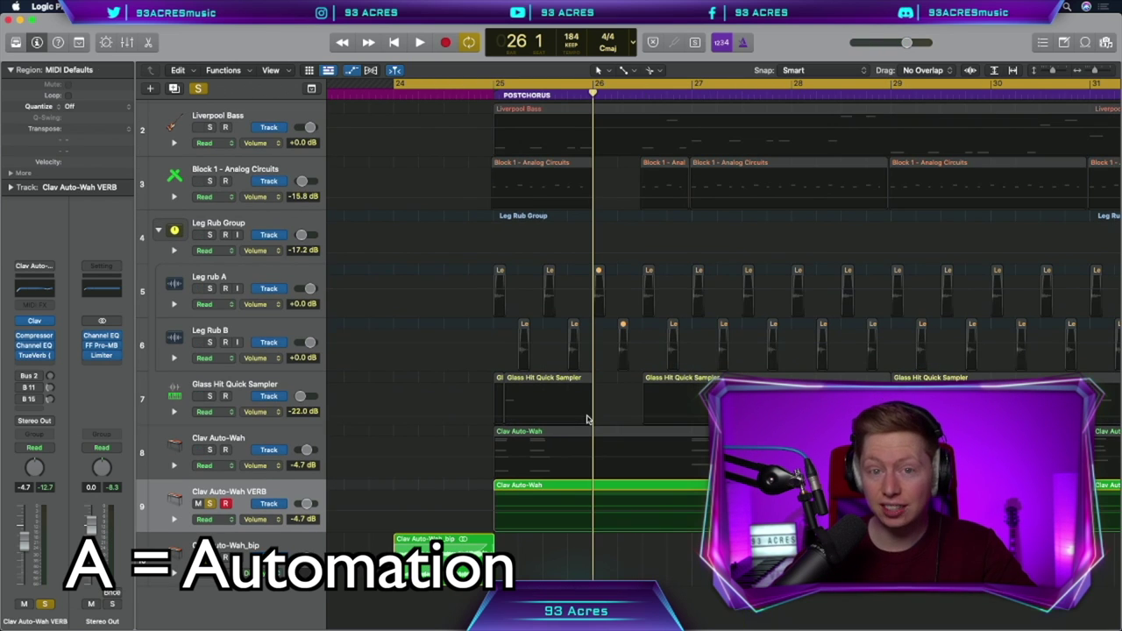
key(super+Right)
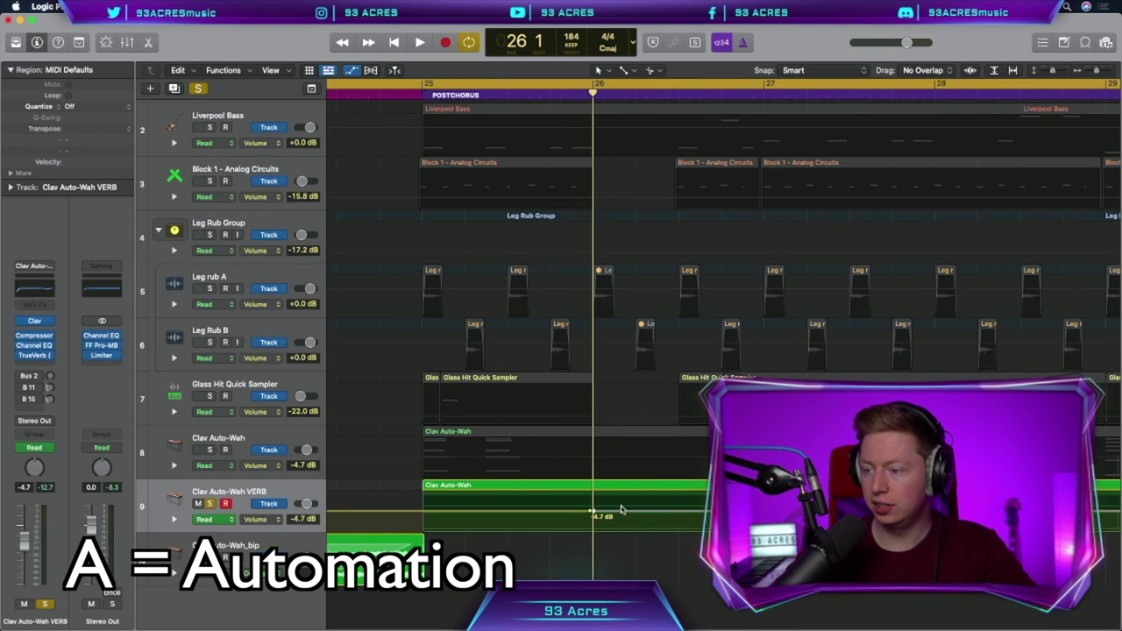
click(682, 516)
drag(659, 514, 659, 528)
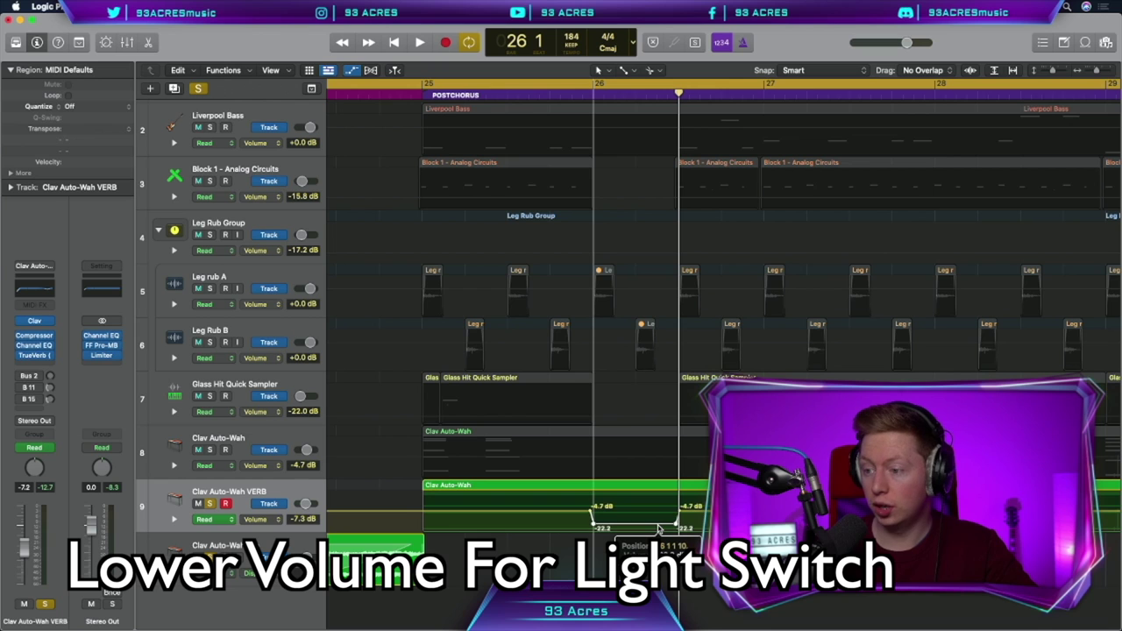
key(super+Left)
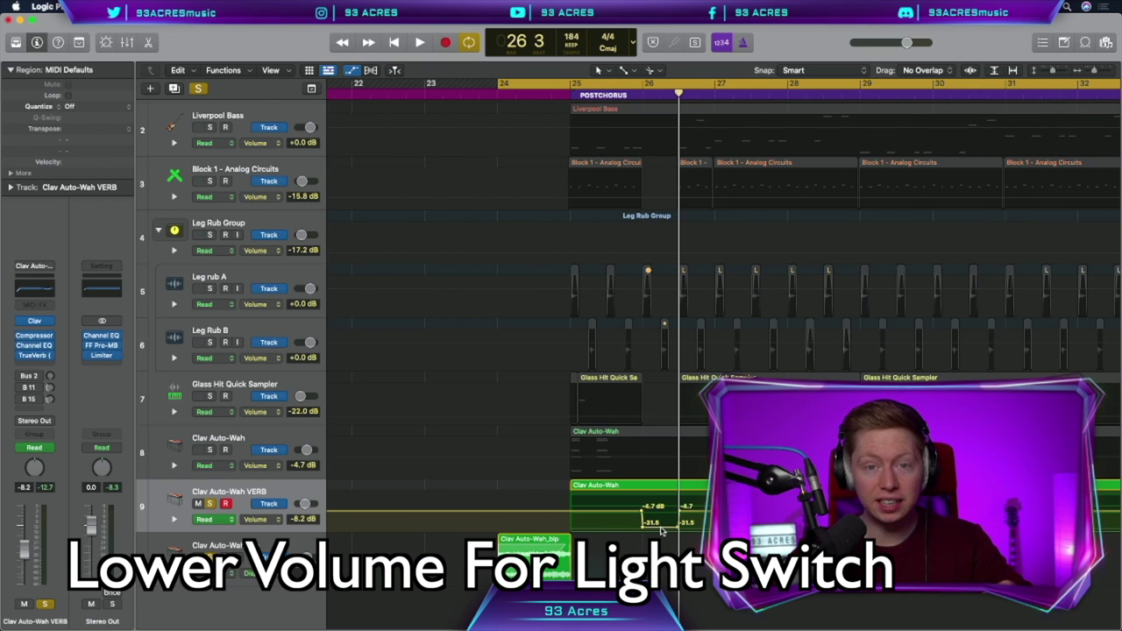
key(space)
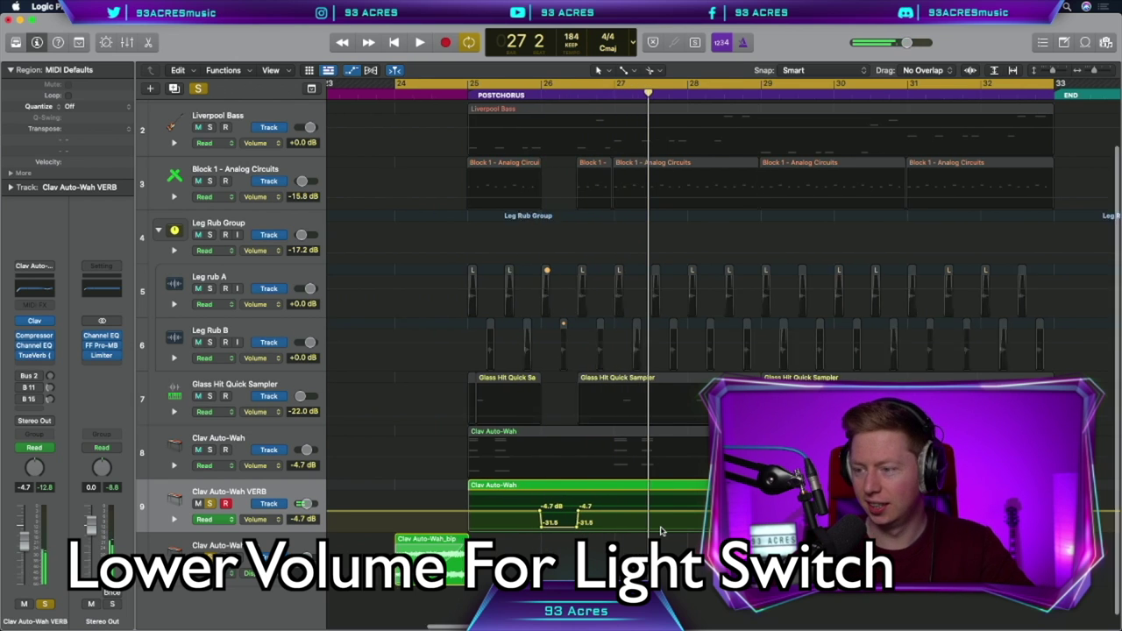
key(space)
Add a second volume automation point at 26 2 3 to shape the dip
key(super+Right)
click(625, 511)
mouse_move(625, 510)
mouse_down()
mouse_move(613, 510)
mouse_move(625, 510)
mouse_up()
key(super+Left)
key(space)
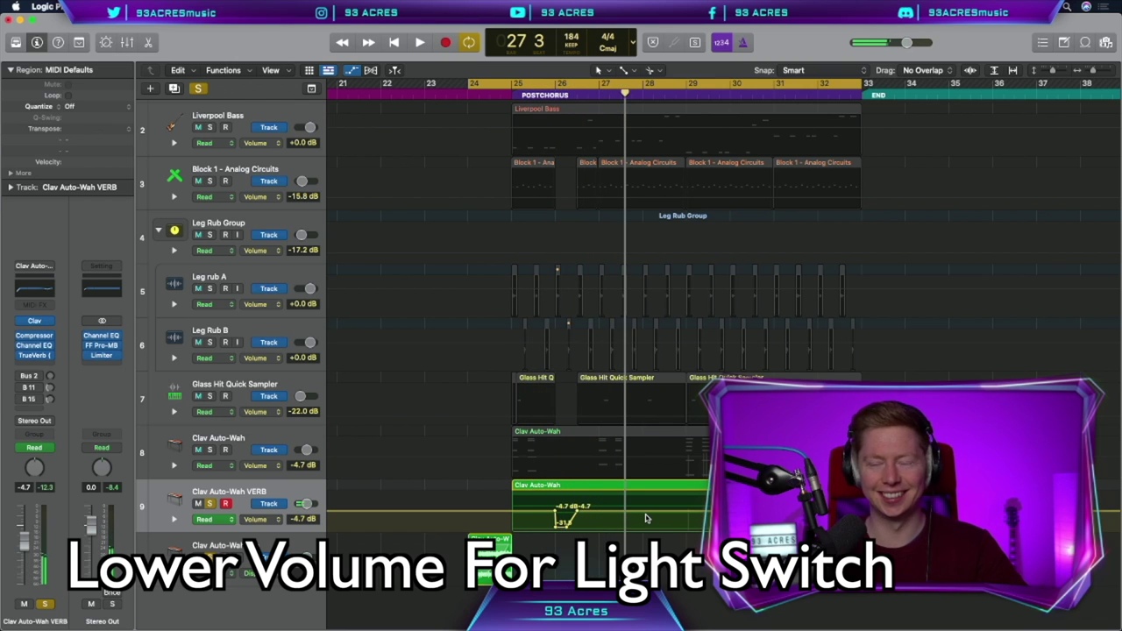
key(a)
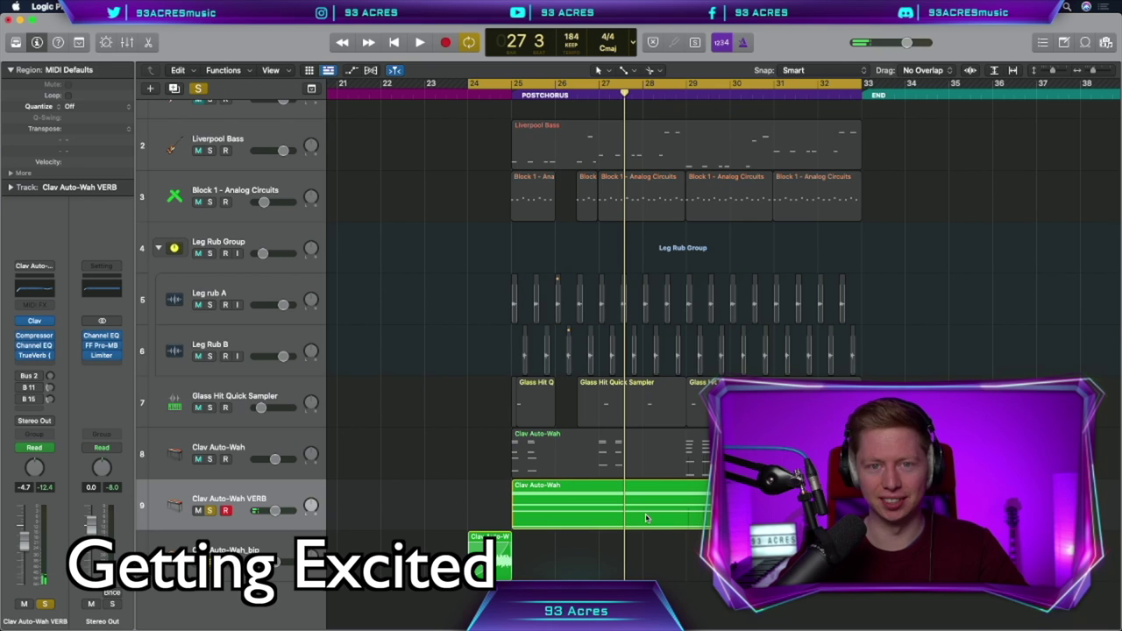
Lower the overall volume to about -14.5 dB and deepen the bar-26 dip to -36 dB
key(a)
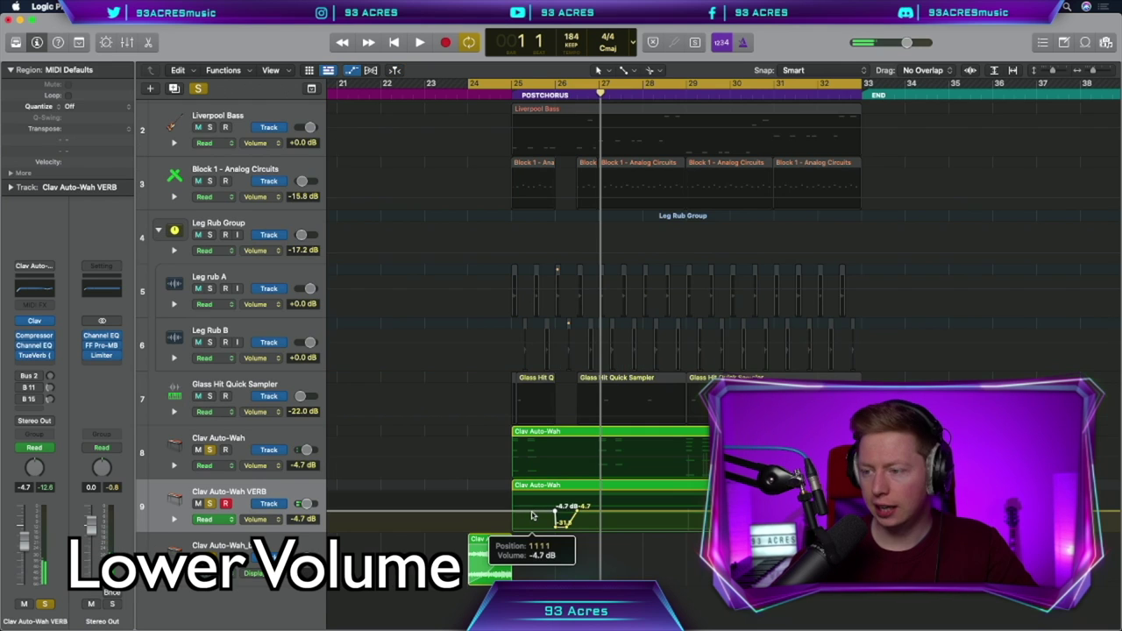
drag(531, 520, 532, 524)
drag(683, 521, 682, 525)
drag(561, 523, 562, 531)
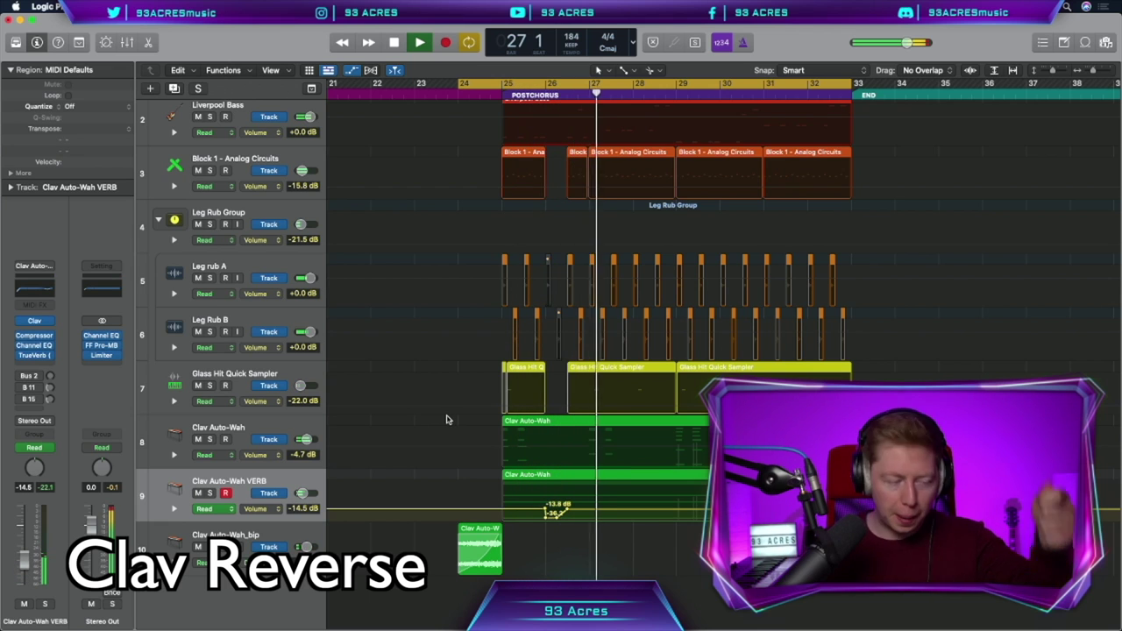
key(space)
key(a)
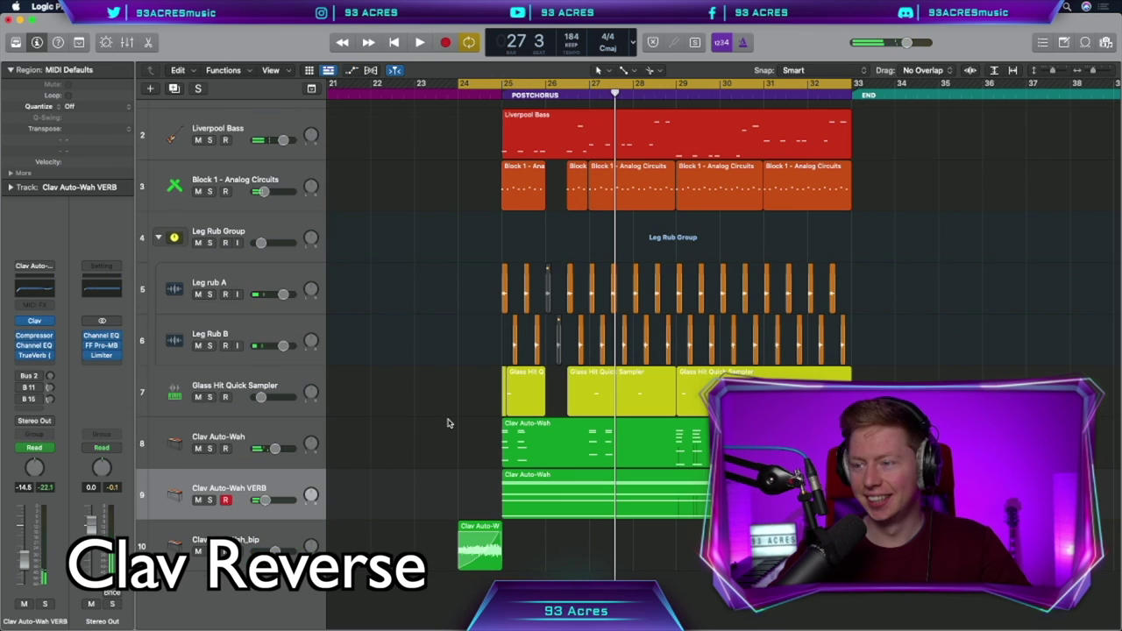
scroll(447, 424, right, 1)
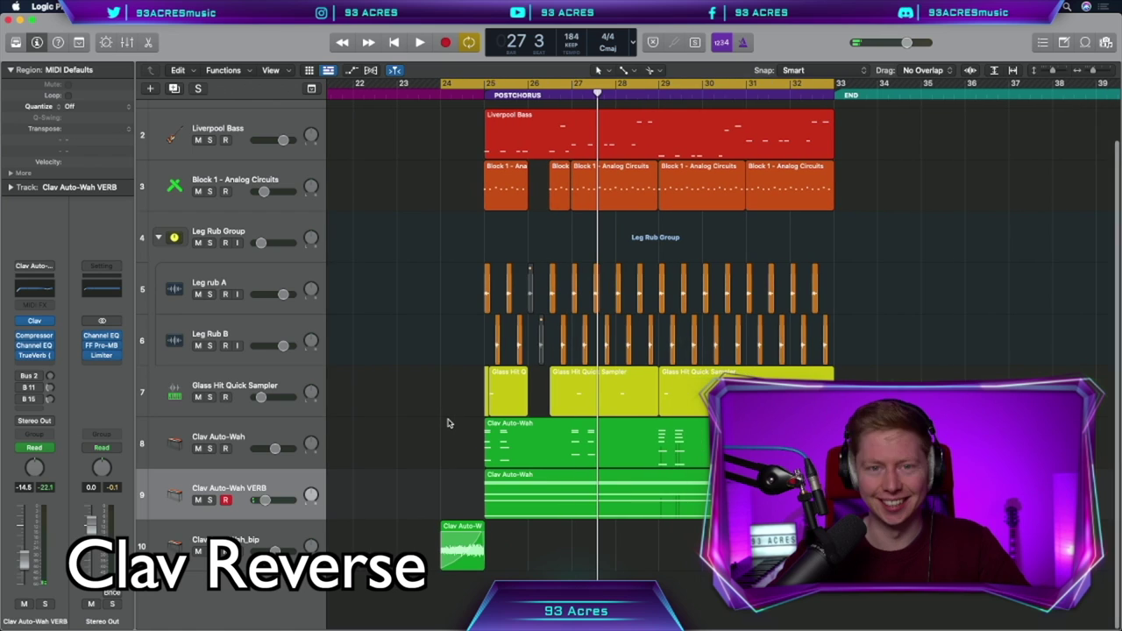
click(272, 439)
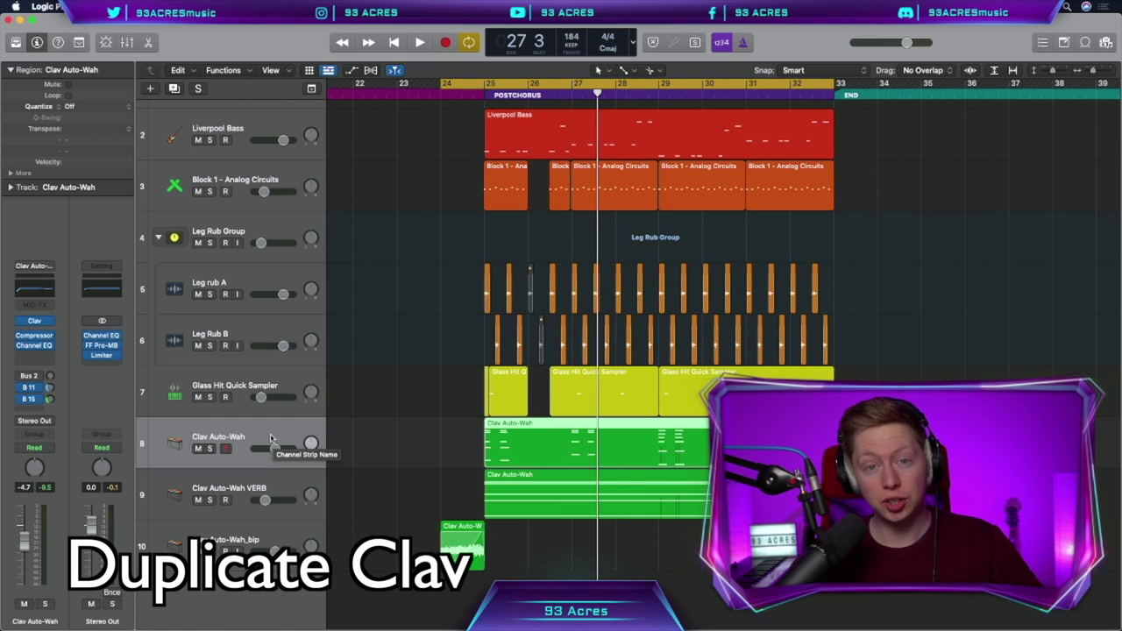
Duplicate the Clav Auto-Wah track and copy only the third chord, from bar 28, onto it
key(super+d)
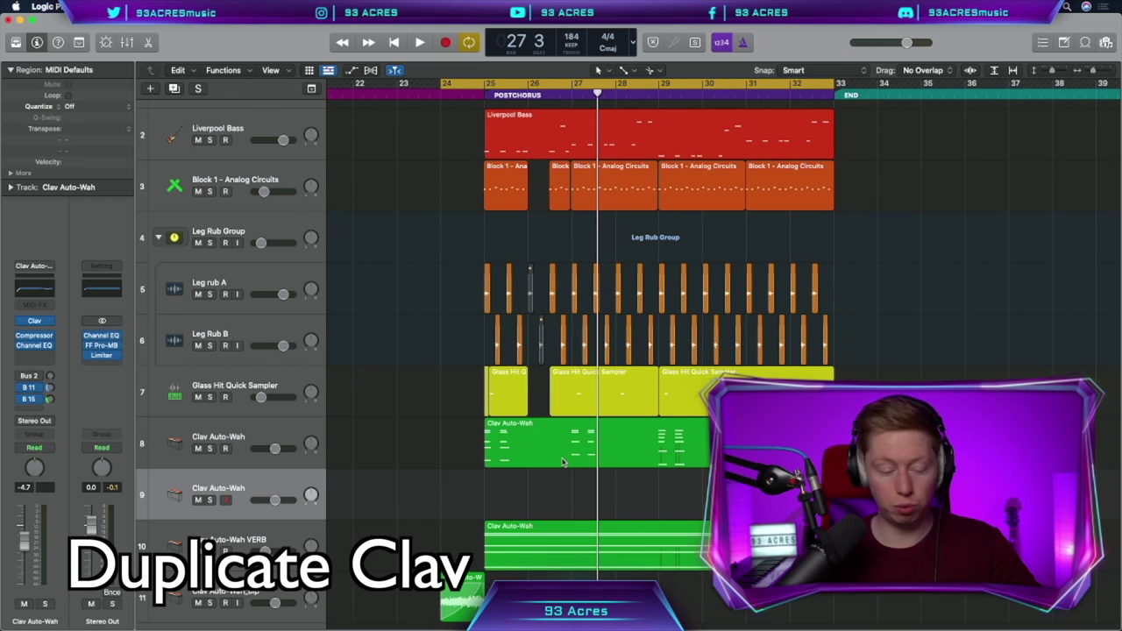
drag(564, 462, 563, 514)
drag(487, 517, 648, 517)
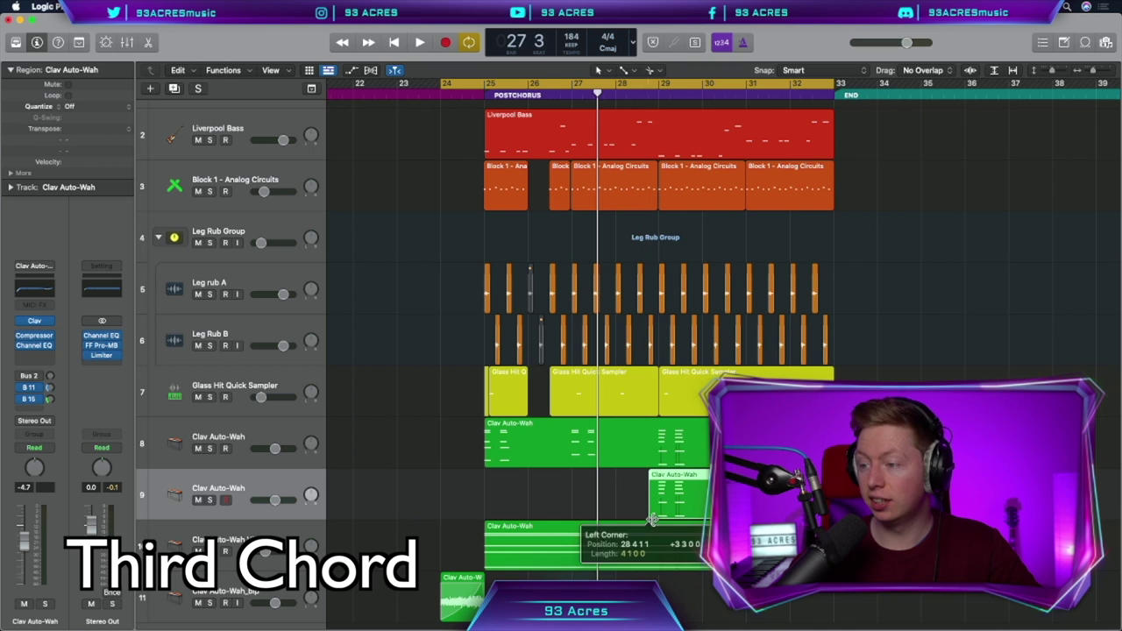
drag(652, 519, 659, 517)
key(super+Right)
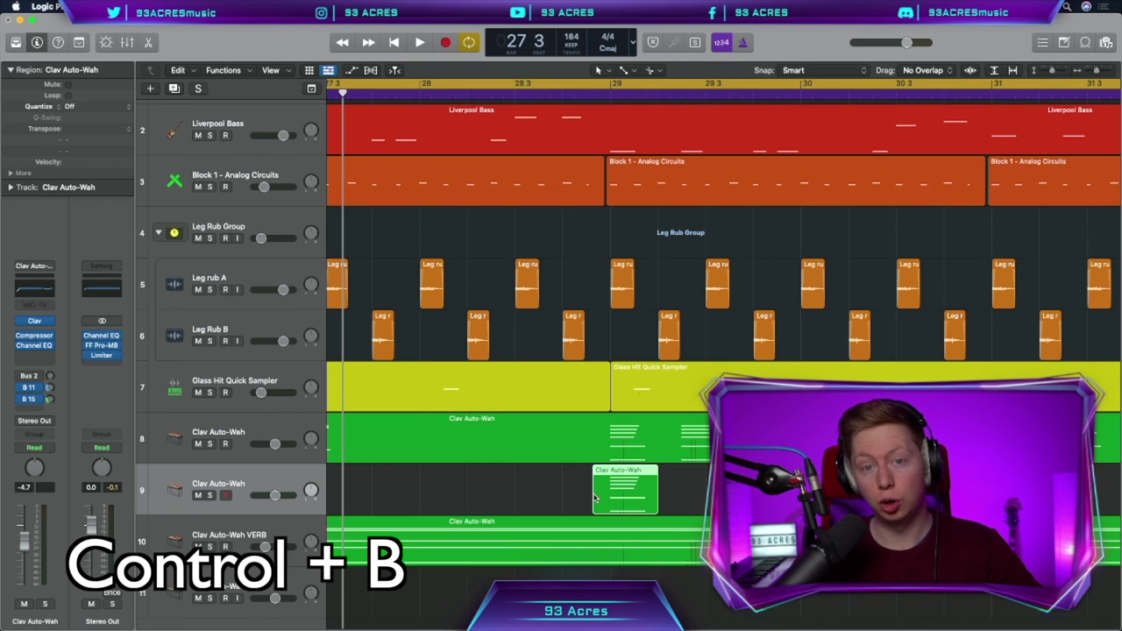
Bounce the third chord to audio, reverse it, and slightly extend the Clav Auto-Wah_bip_1 region's end
key(ctrl+b)
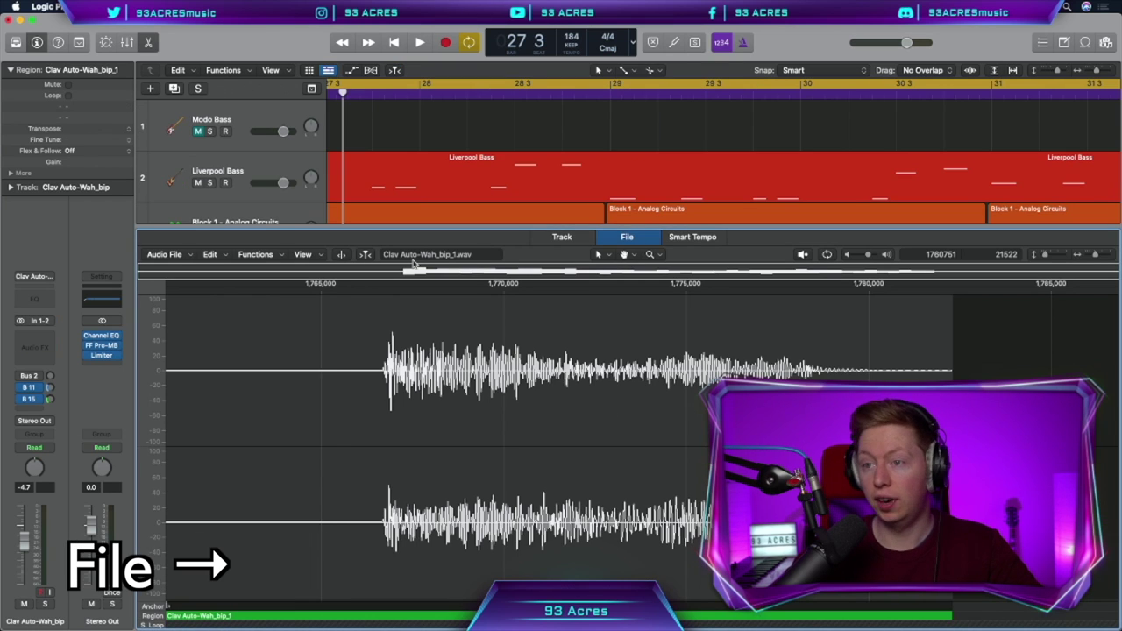
click(255, 255)
click(269, 332)
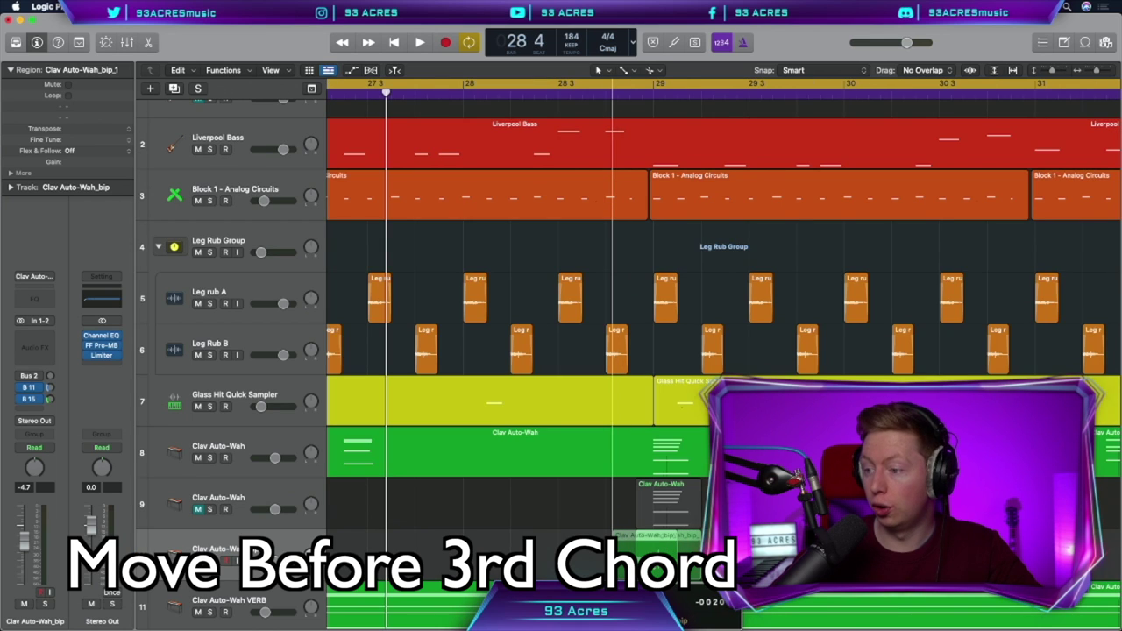
scroll(603, 568, up, 3)
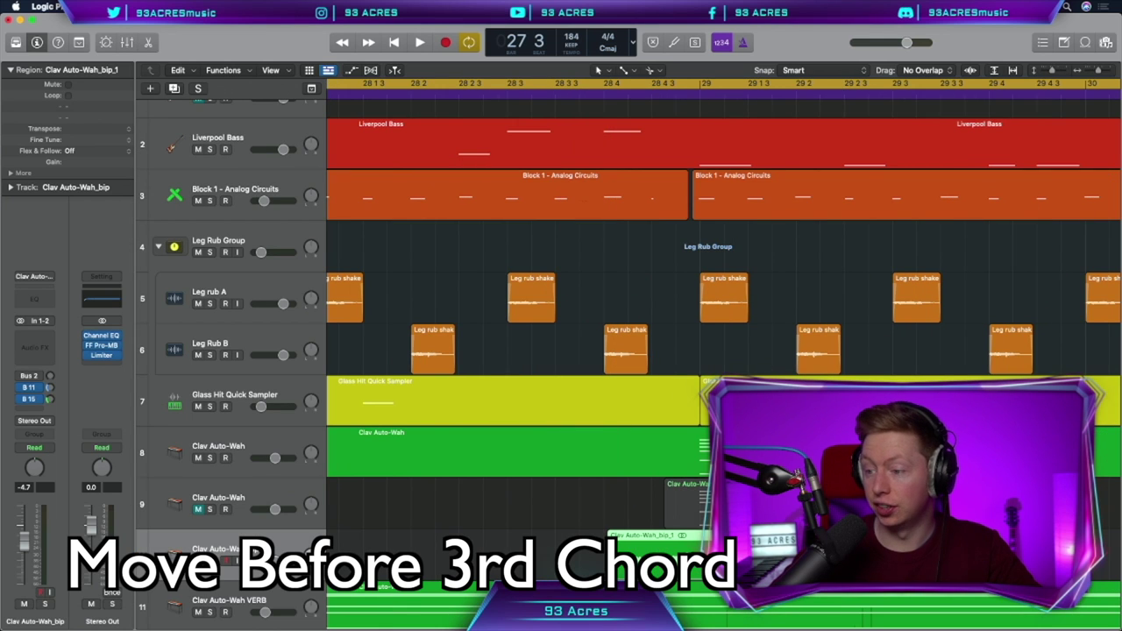
scroll(702, 570, up, 3)
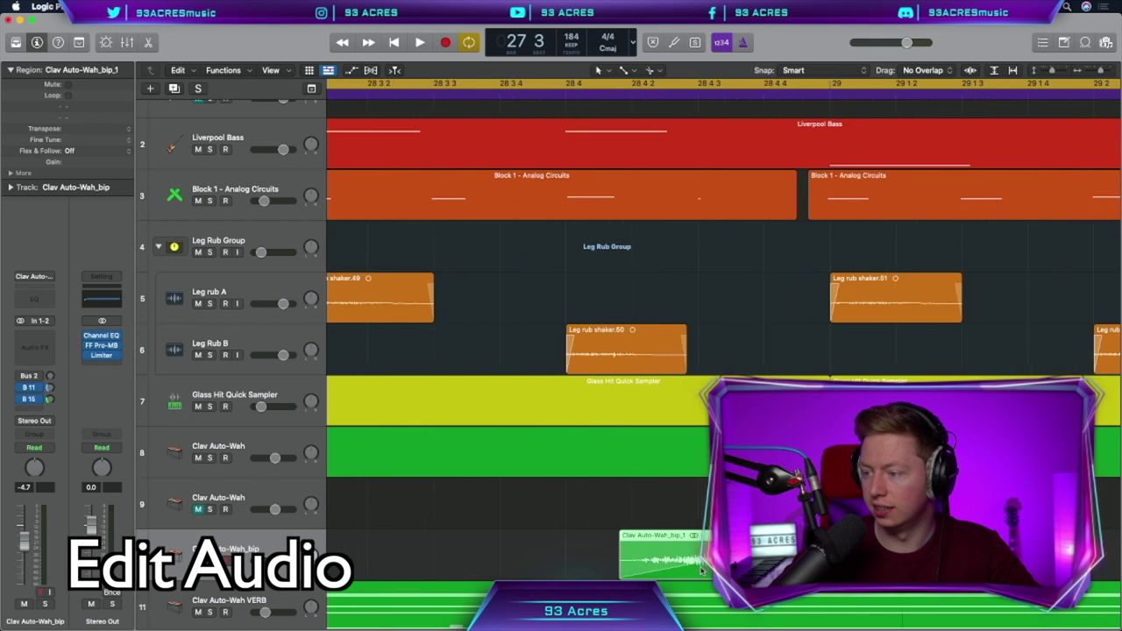
scroll(701, 570, right, 3)
drag(687, 575, 690, 575)
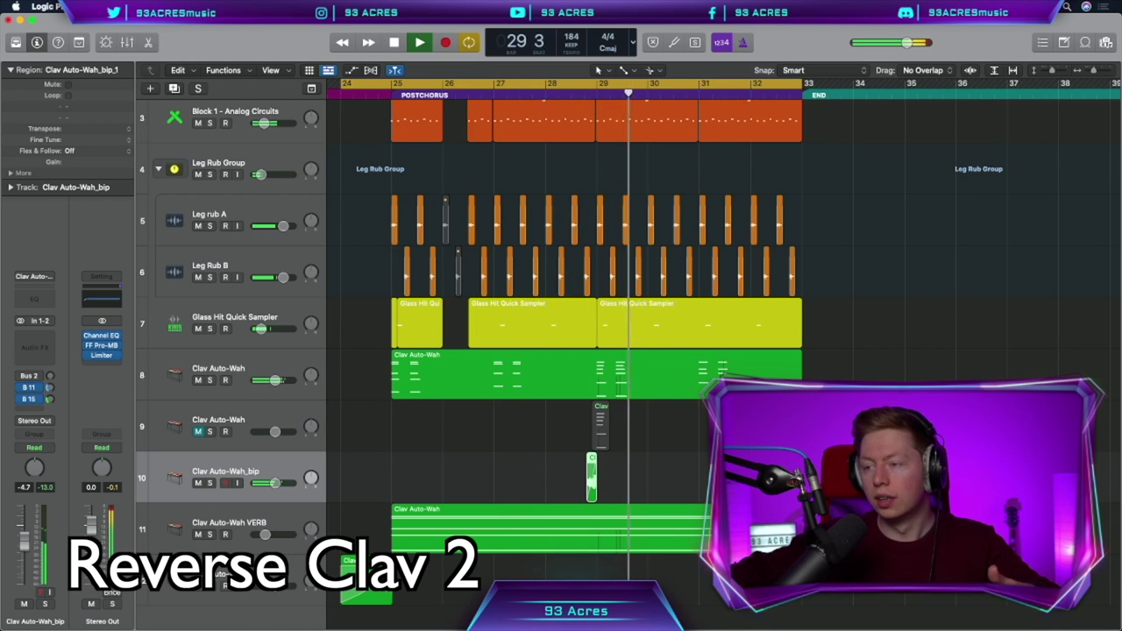
key(space)
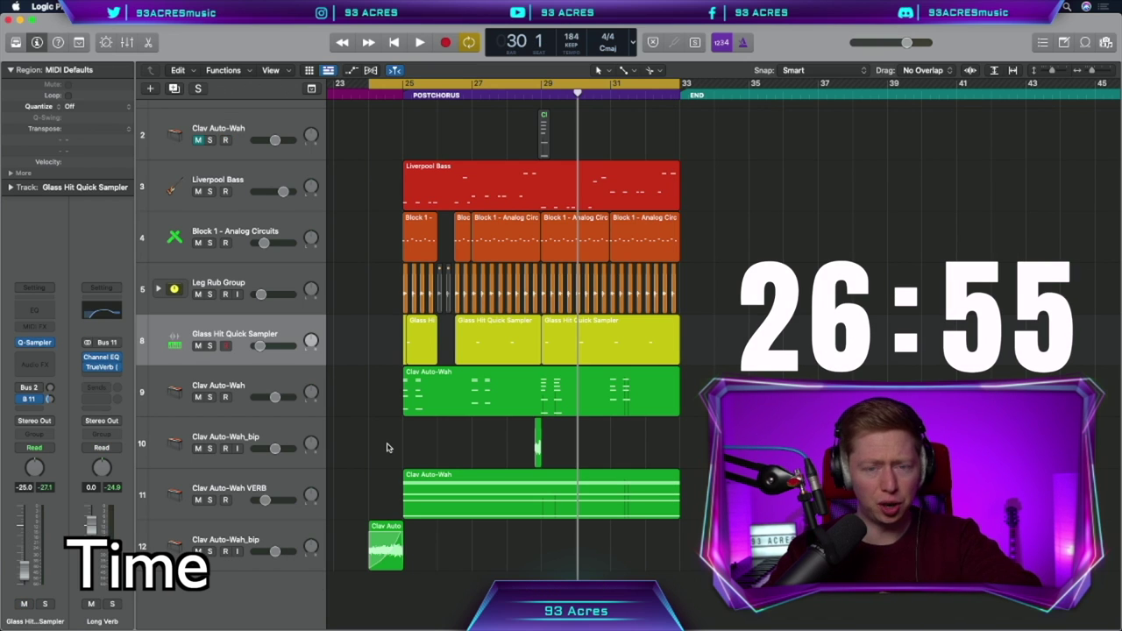
Create a Guitar or Bass track loaded with the Experimental Guitar Blue Wave sound
click(386, 543)
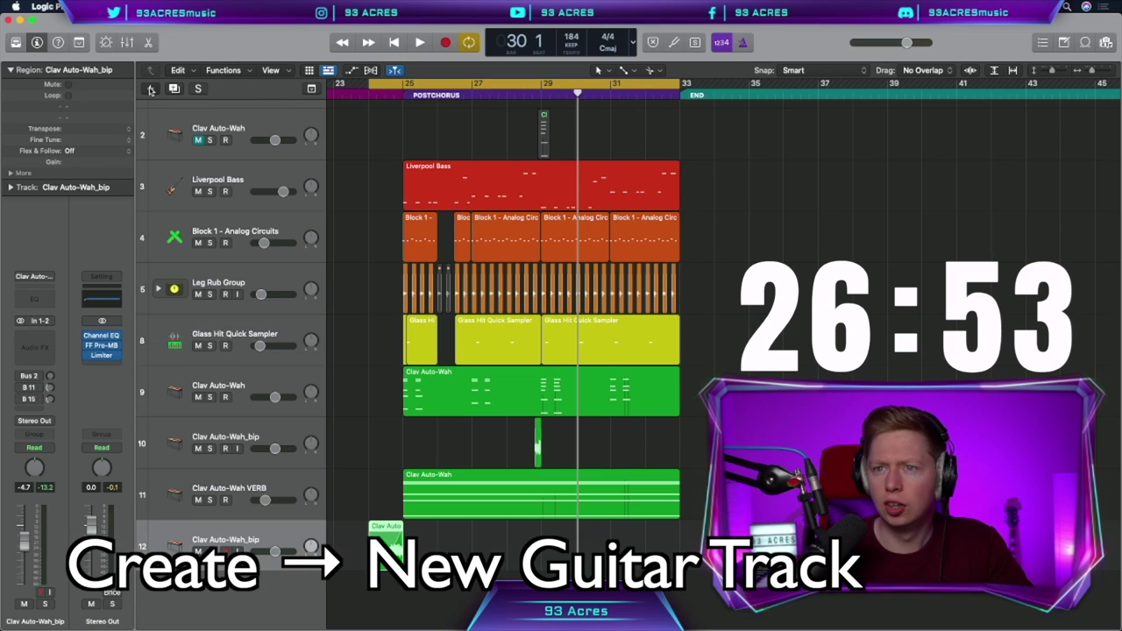
key(alt+super+n)
click(561, 59)
key(Return)
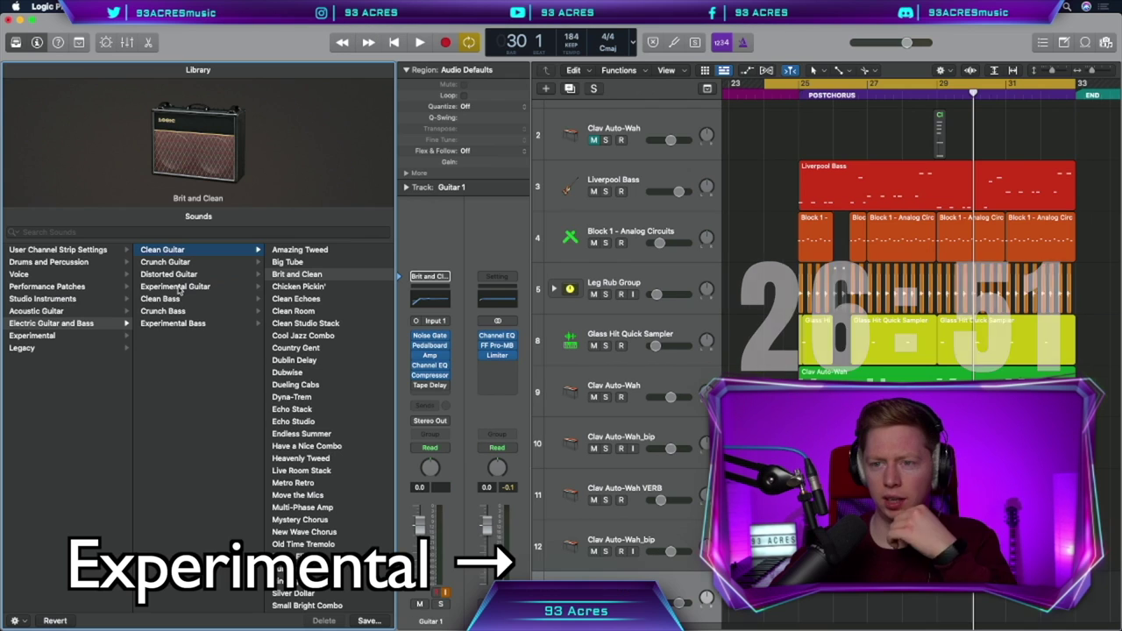
click(175, 286)
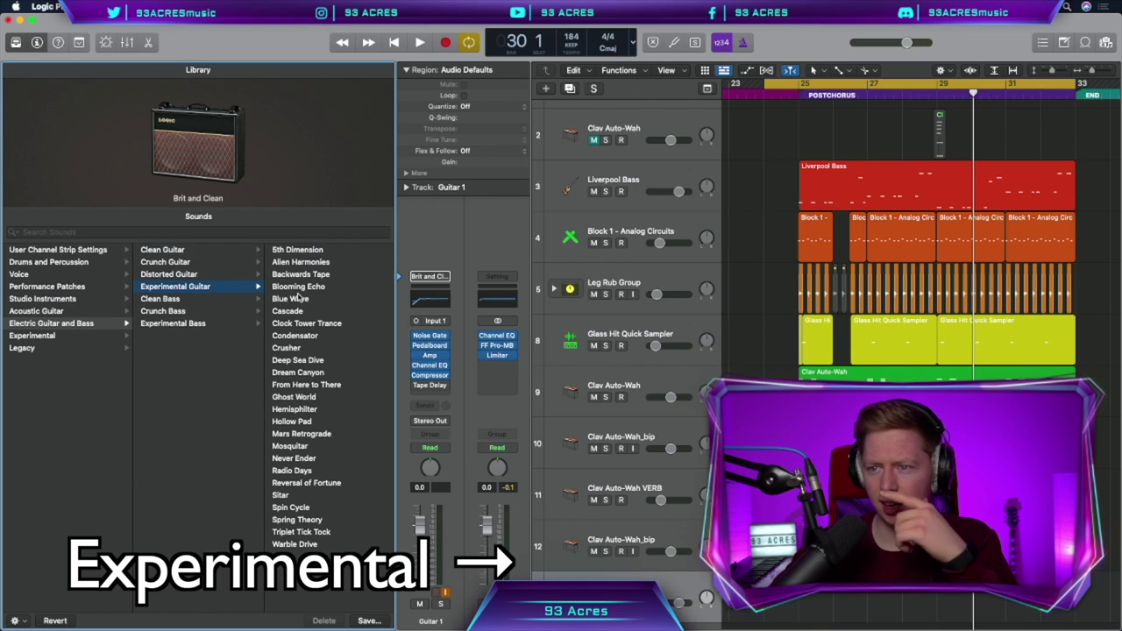
click(319, 301)
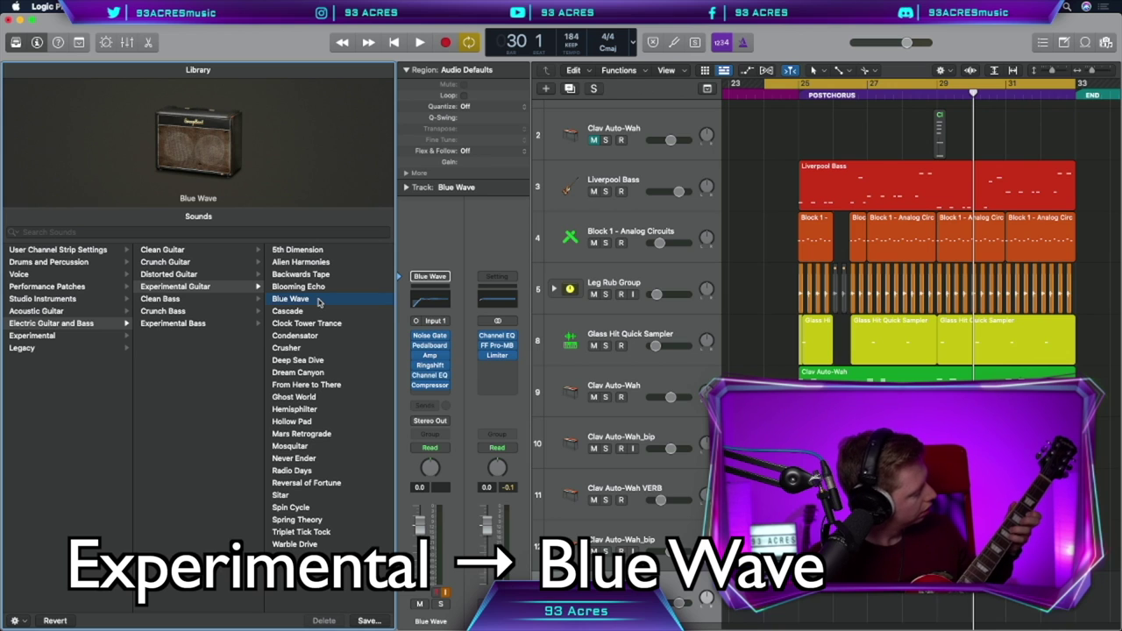
key(y)
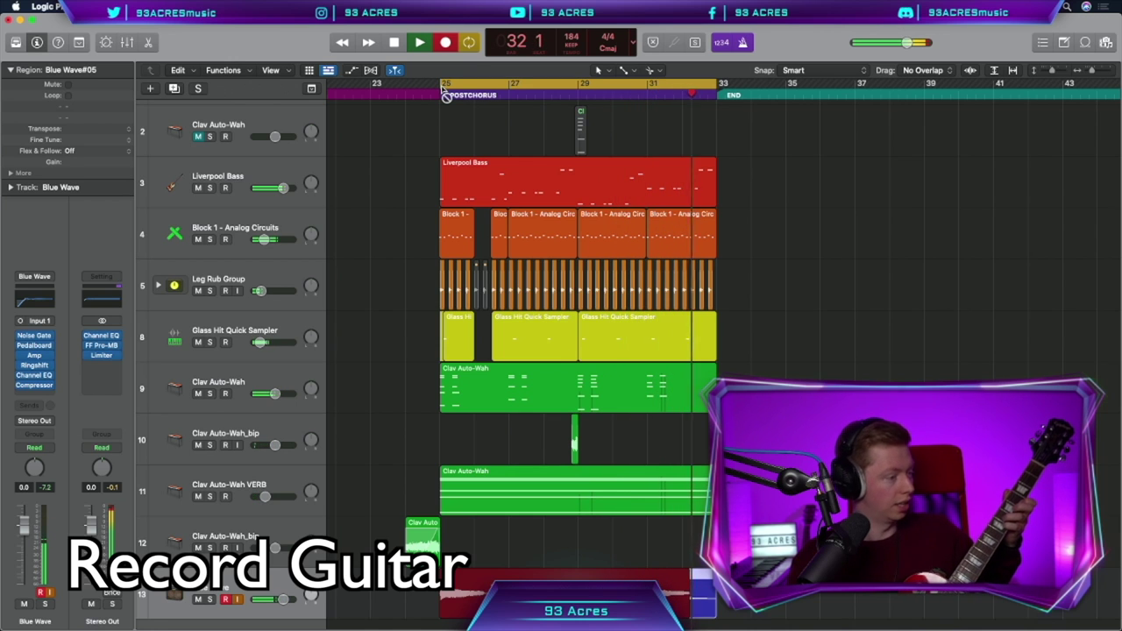
Stop the guitar take and send it to Long Verb and a CHORUS bus with Little MicroShift
key(space)
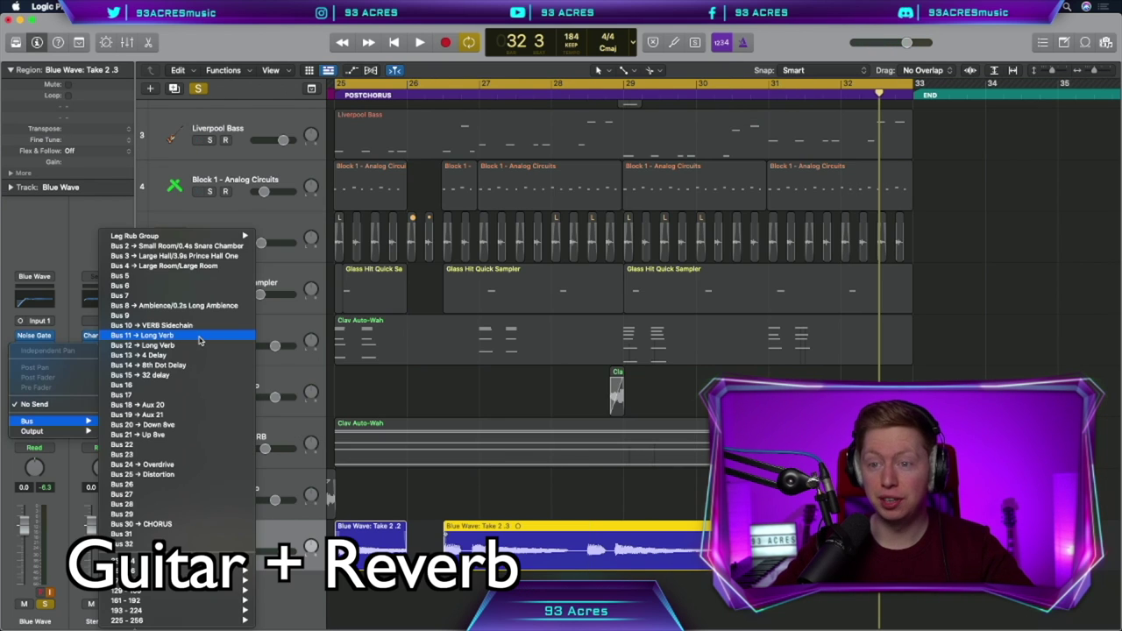
click(200, 337)
key(space)
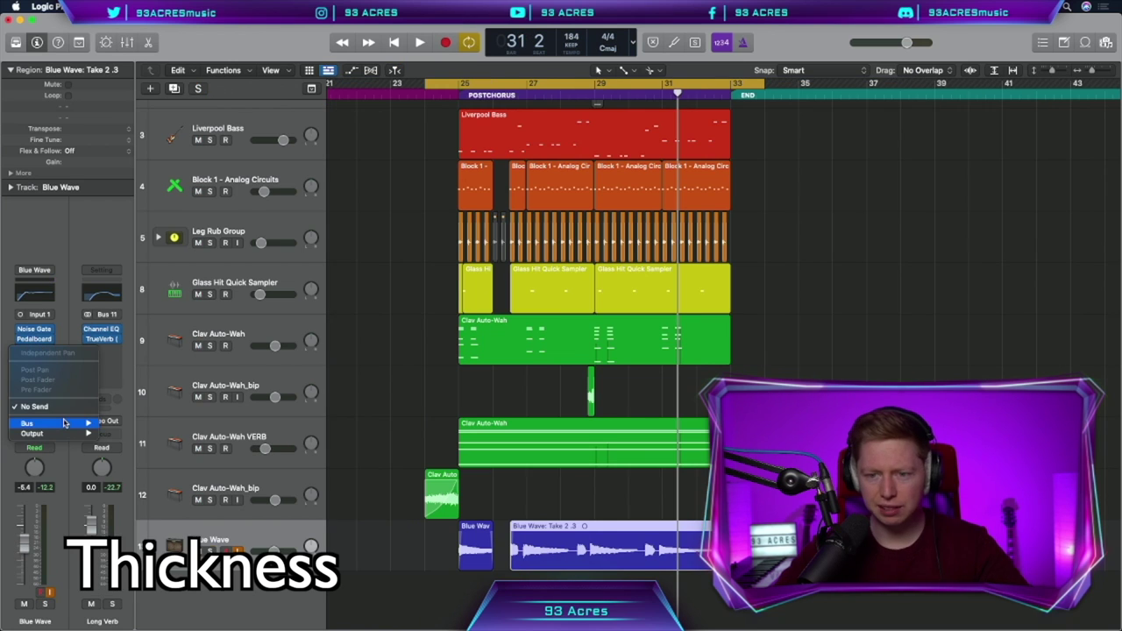
mouse_move(70, 423)
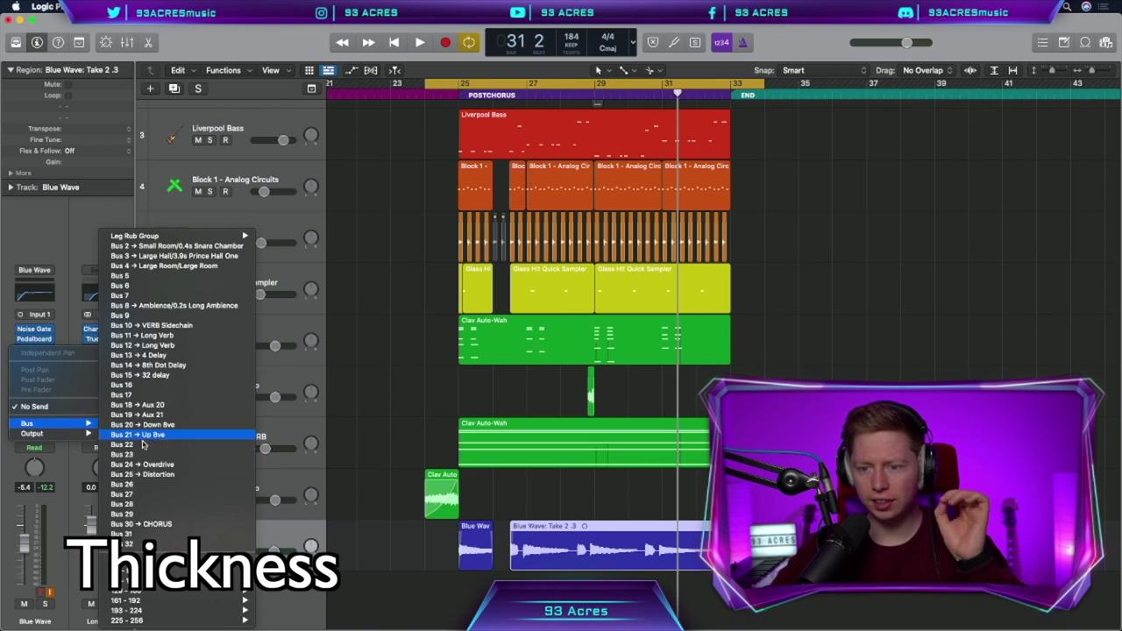
click(157, 524)
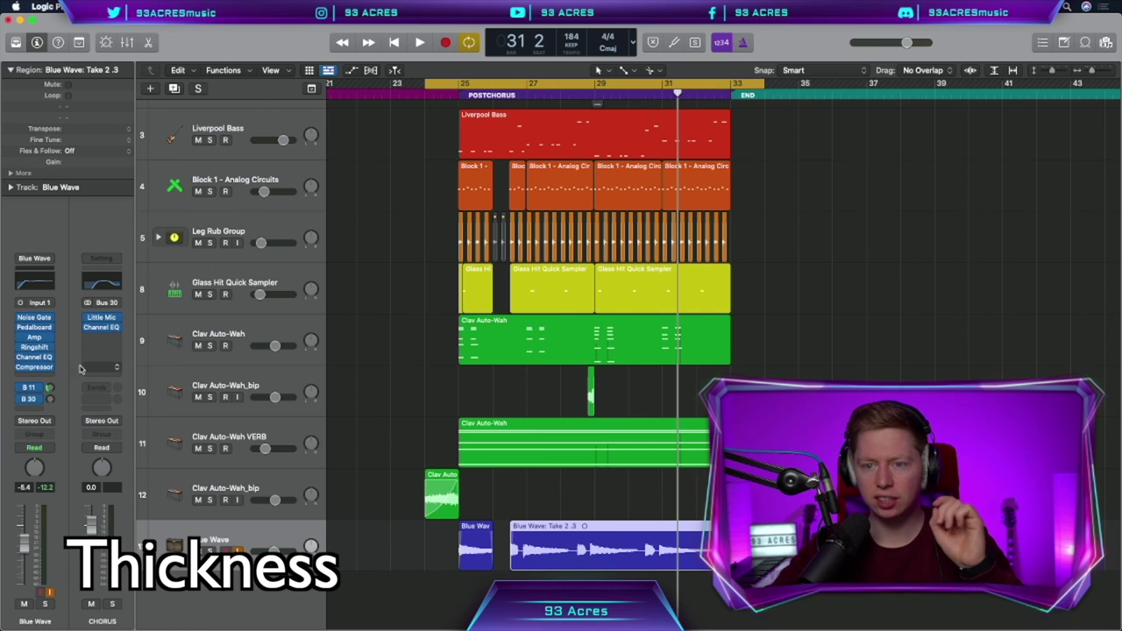
click(103, 321)
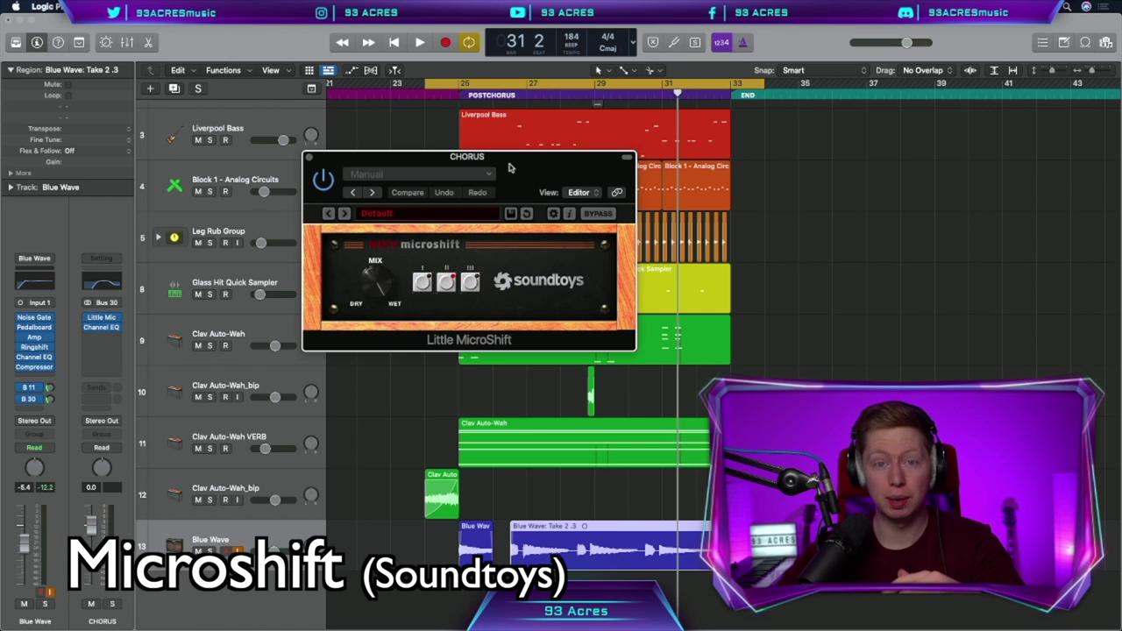
Insert stereo Stereo Spread, soothe2 and TrueVerb on the soloed Blue Wave guitar channel
click(308, 159)
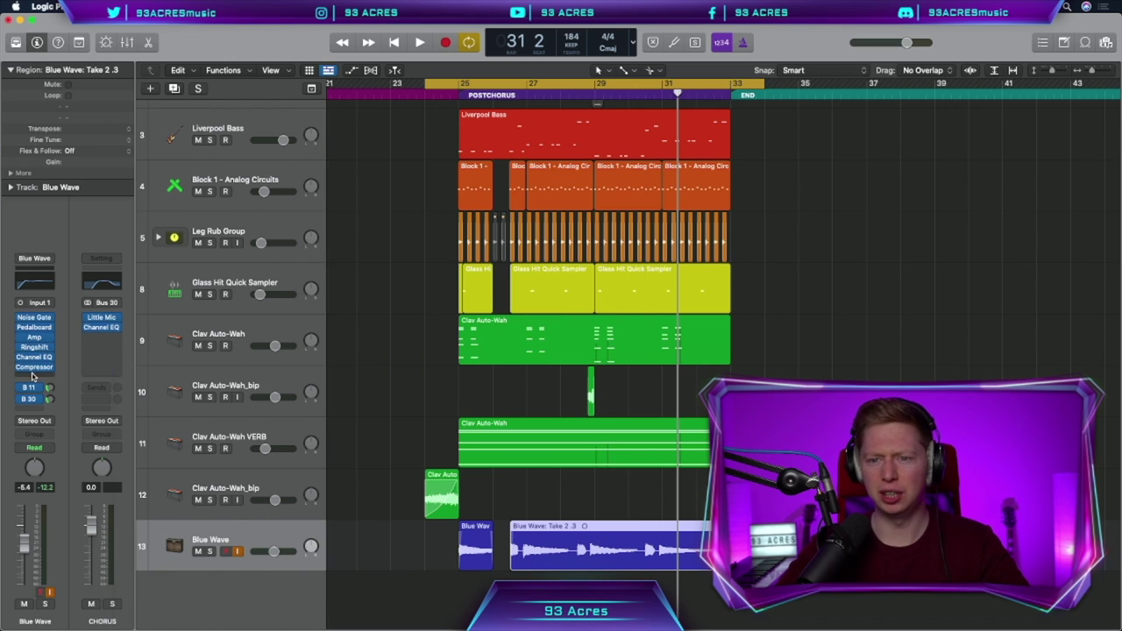
click(34, 376)
mouse_move(35, 532)
mouse_move(149, 552)
click(259, 553)
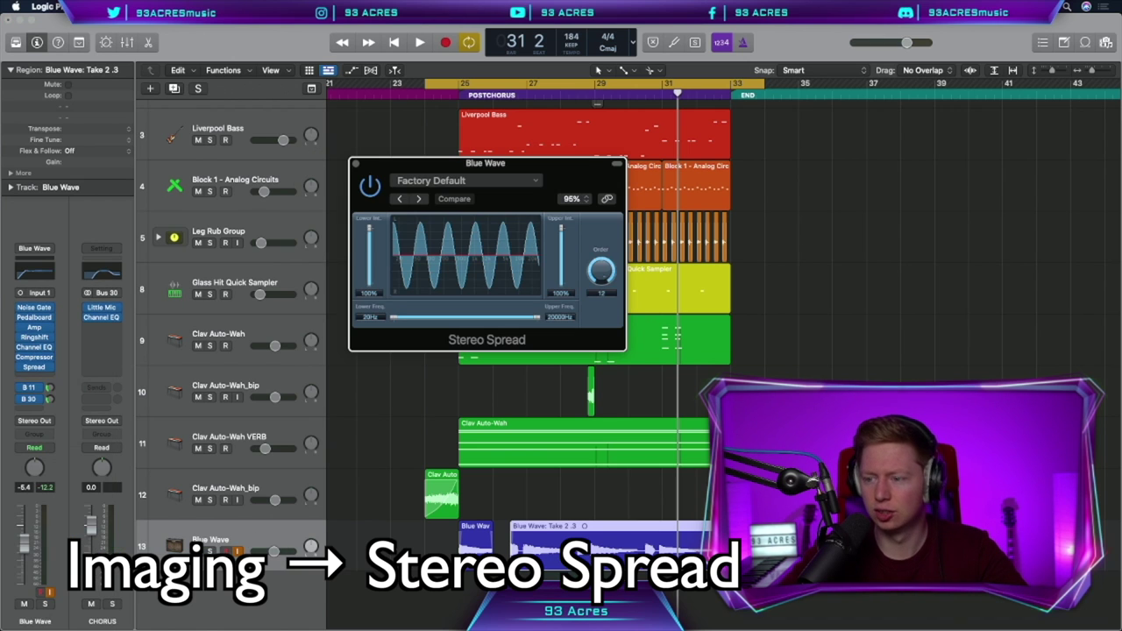
key(s)
key(space)
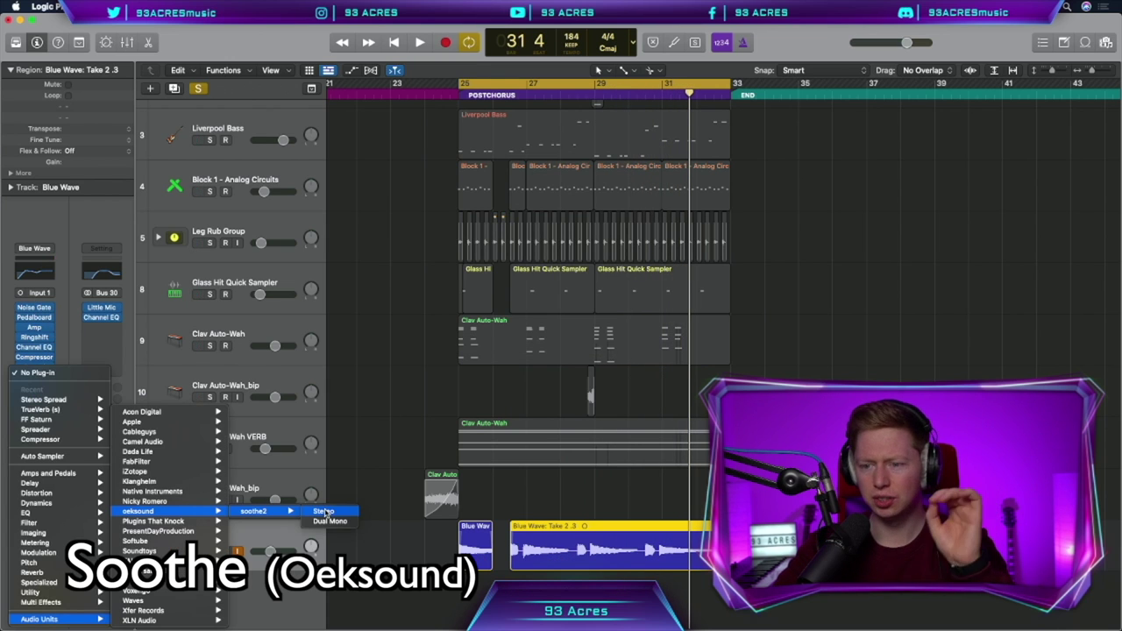
click(324, 512)
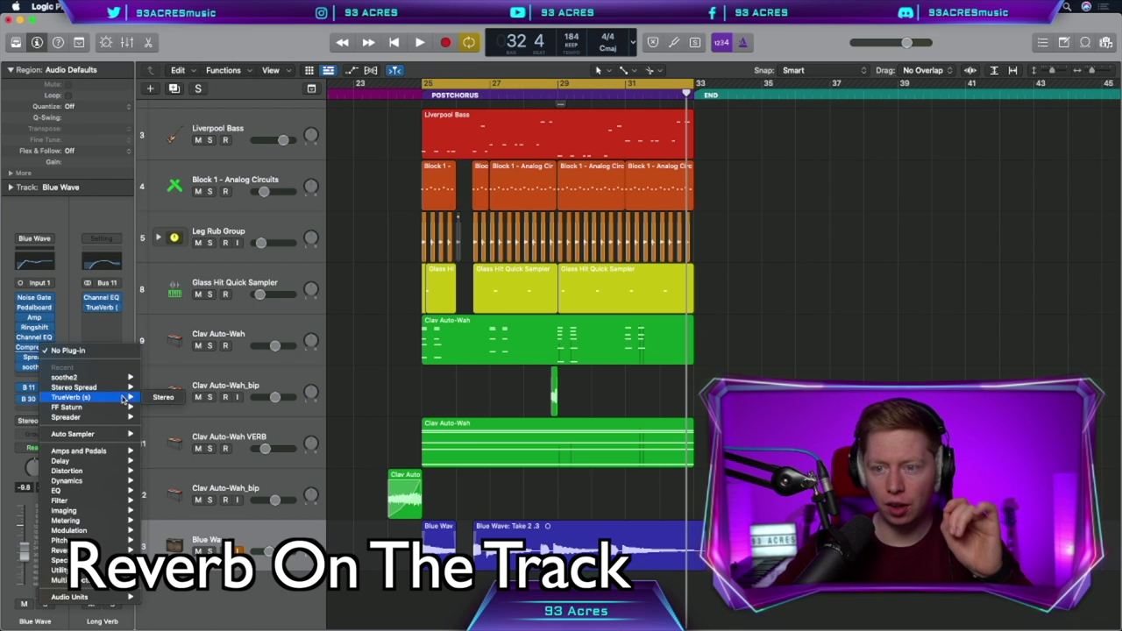
click(164, 398)
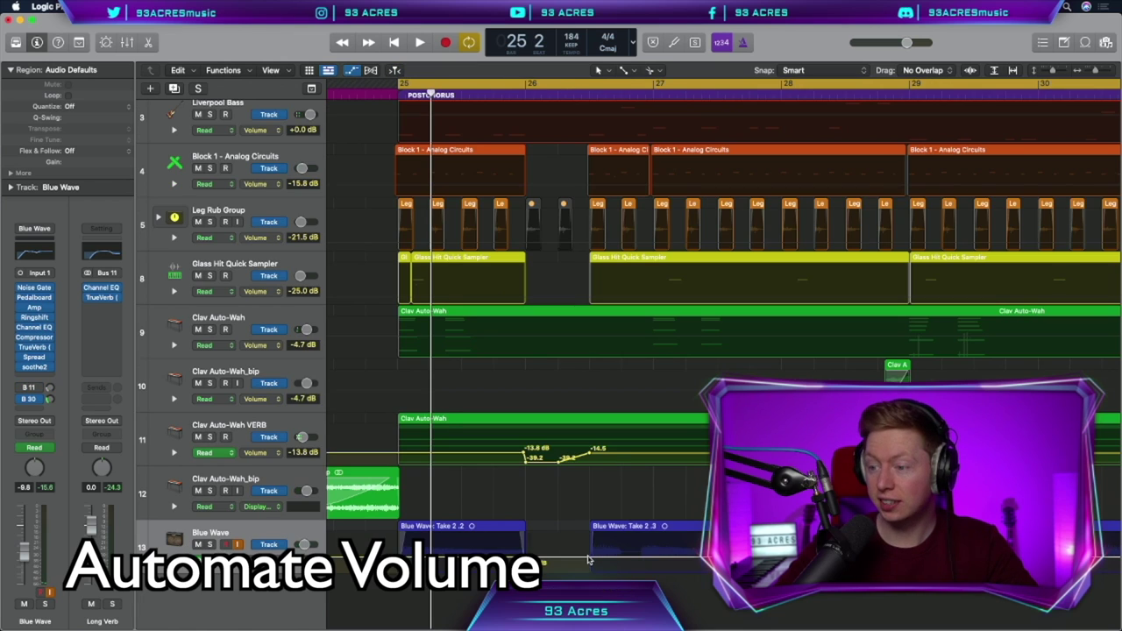
Scroll up the arrangement and stop playback after checking the Blue Wave volume dips
scroll(587, 560, up, 3)
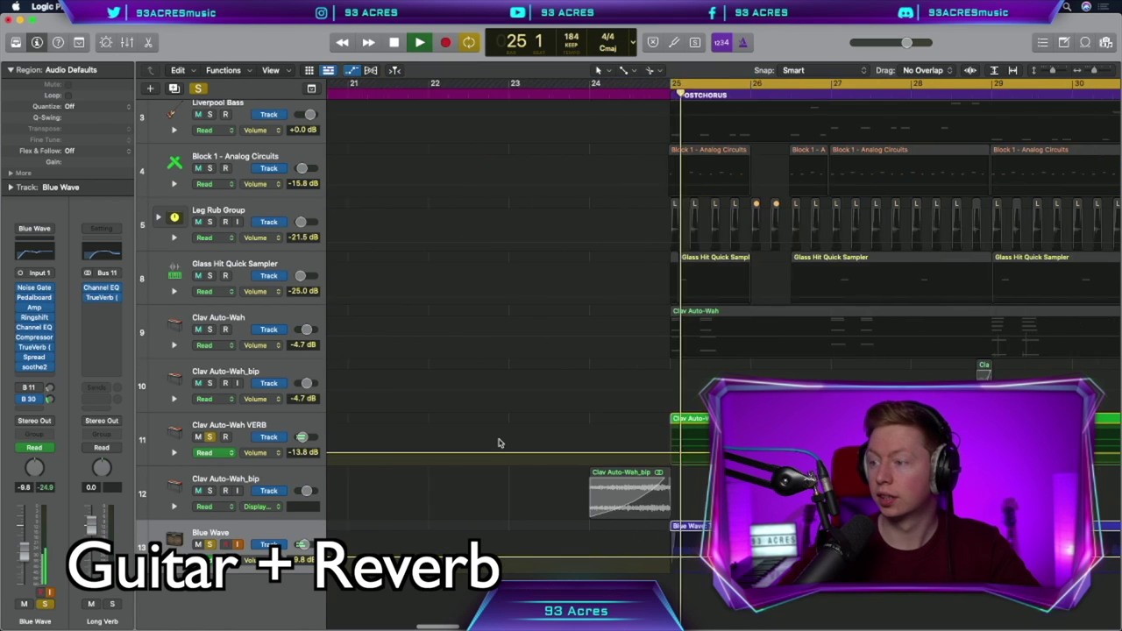
scroll(499, 441, up, 5)
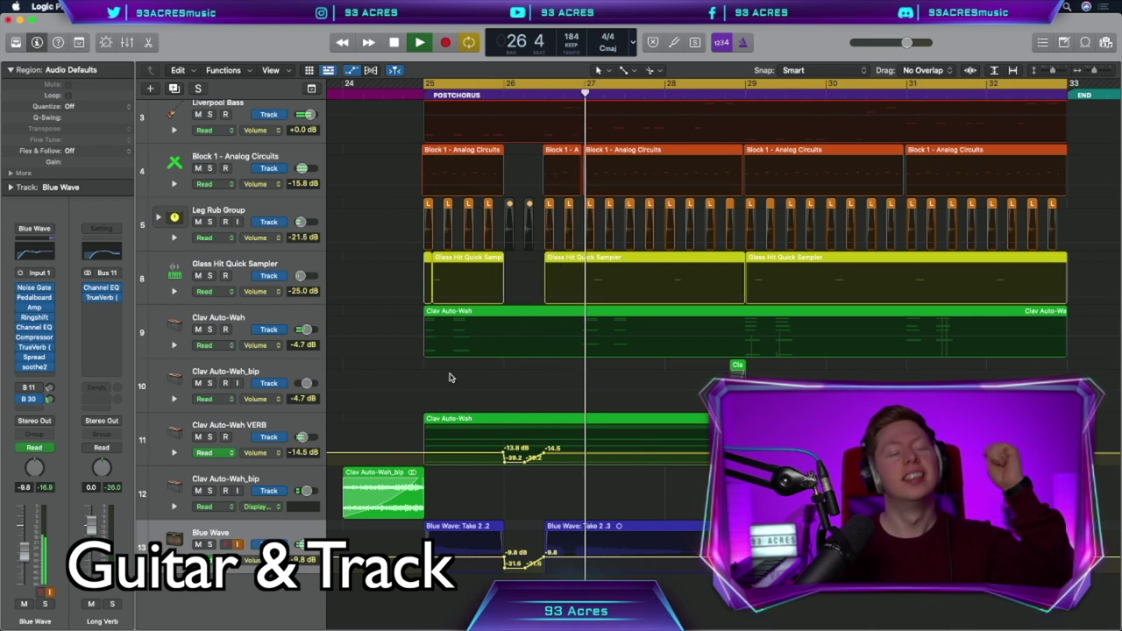
key(space)
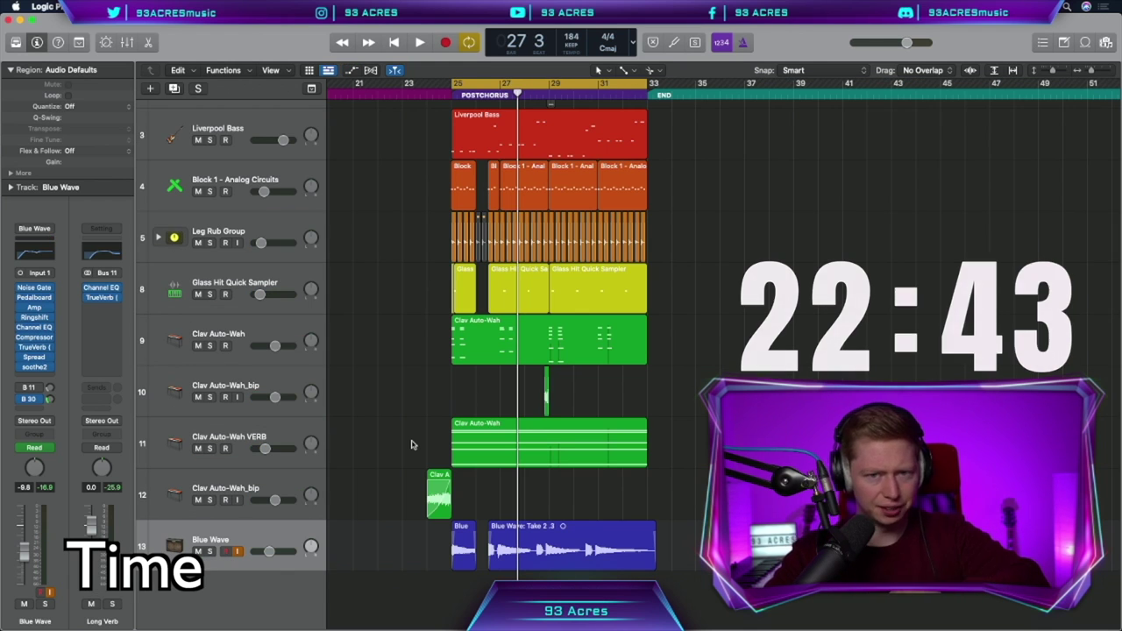
Create a guitar track with the Amazing Tweed clean sound and record a rhythm guitar take from bar 25
click(152, 89)
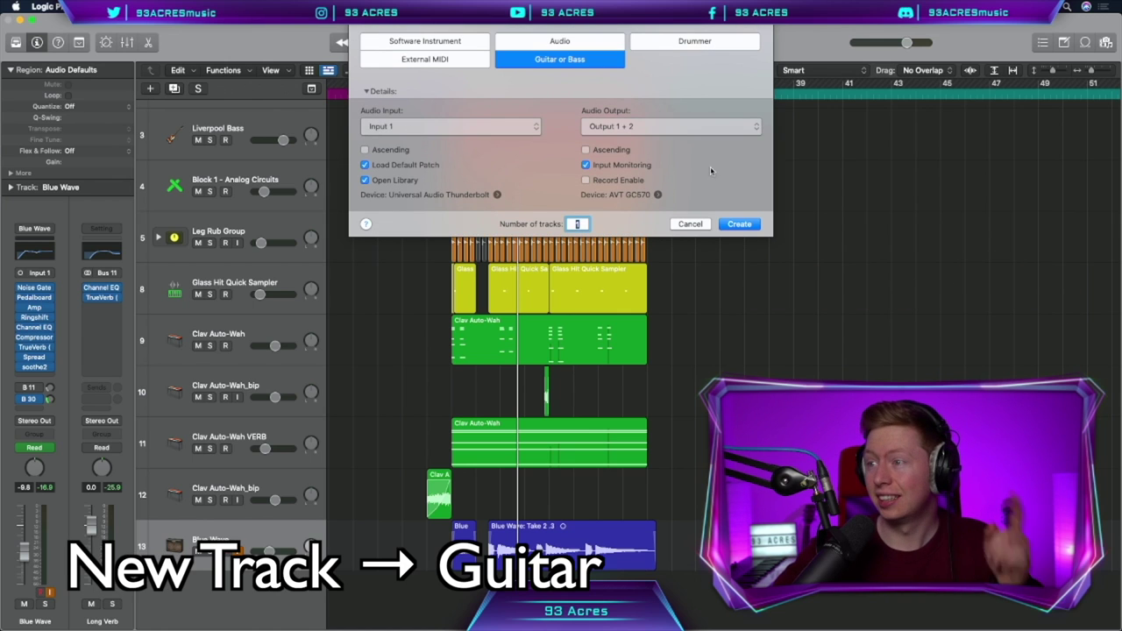
click(740, 224)
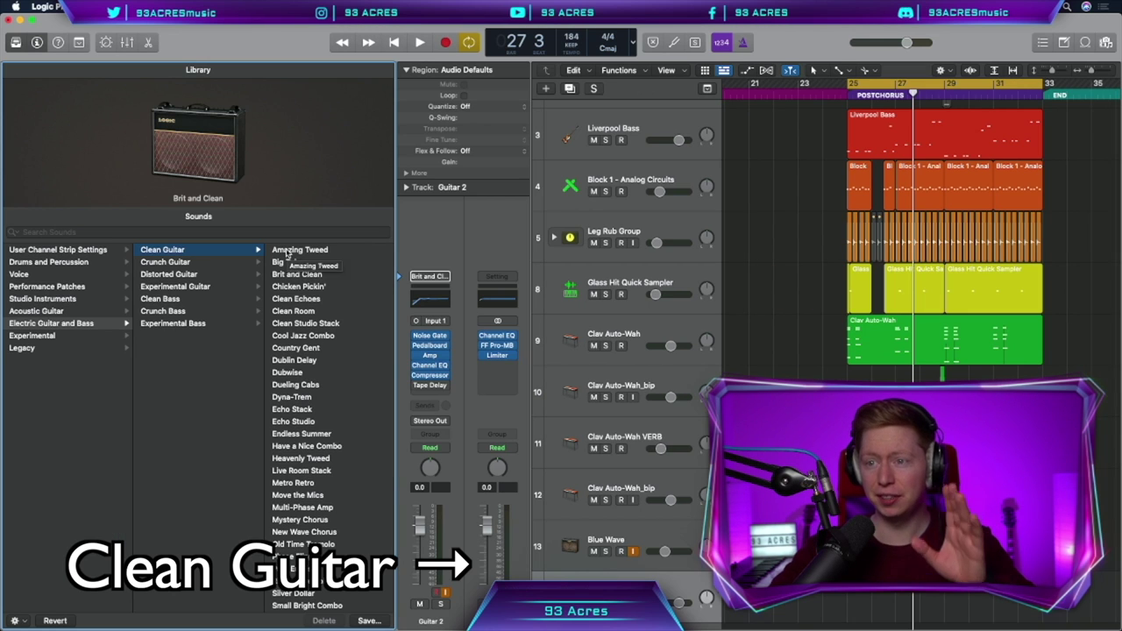
click(289, 251)
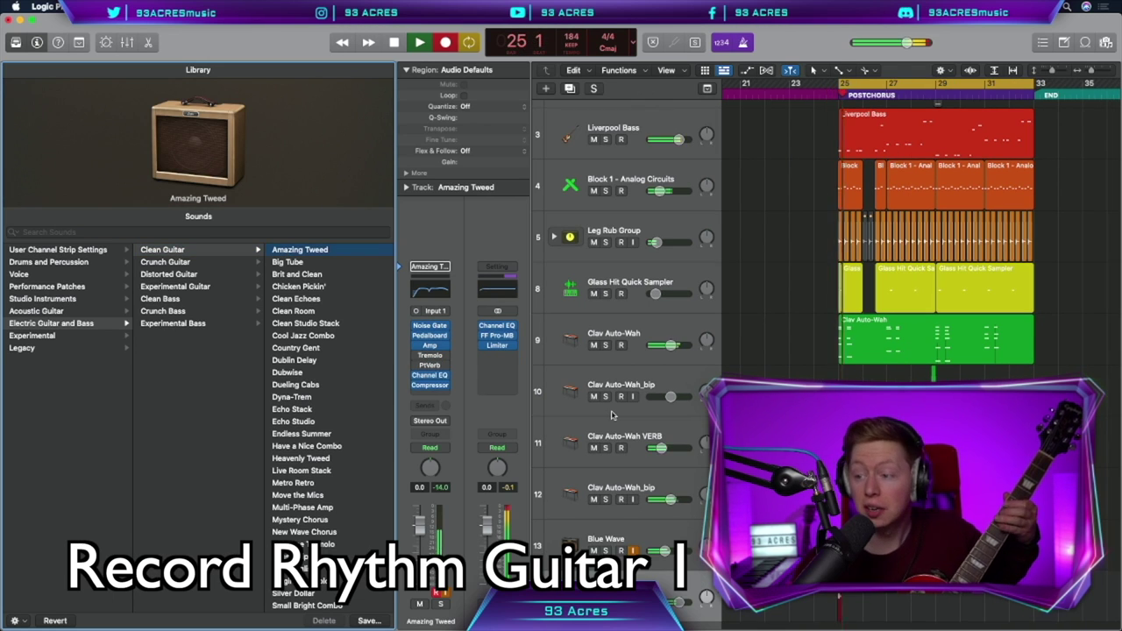
key(y)
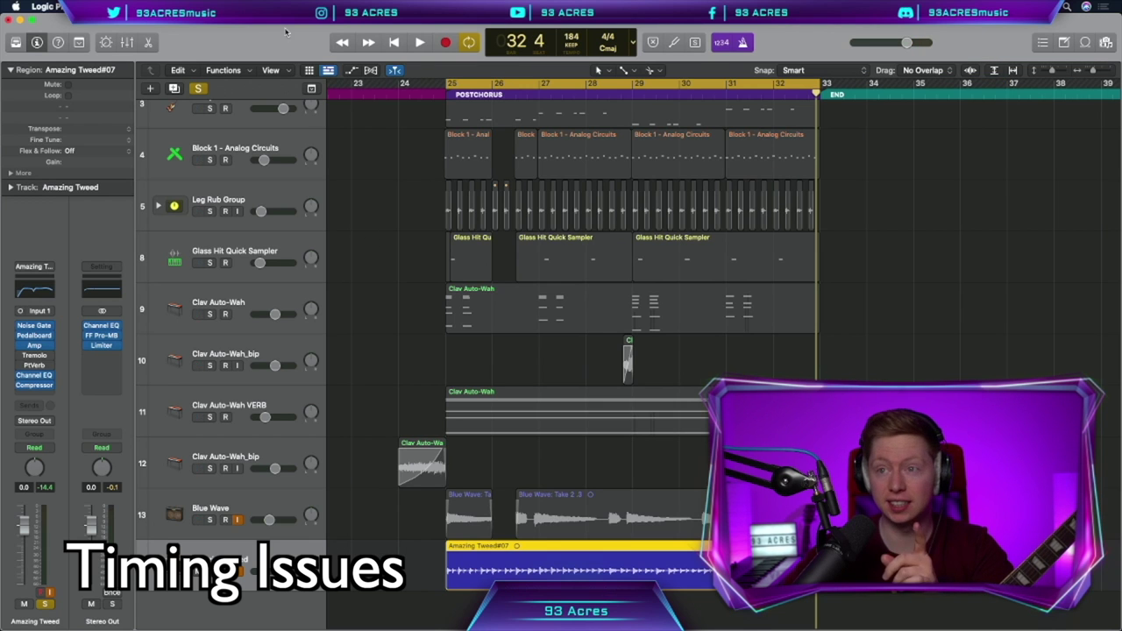
Set the Amazing Tweed track to Flex Time Rhythmic, nudge a transient earlier near bar 31, and duplicate the track
click(370, 70)
click(254, 579)
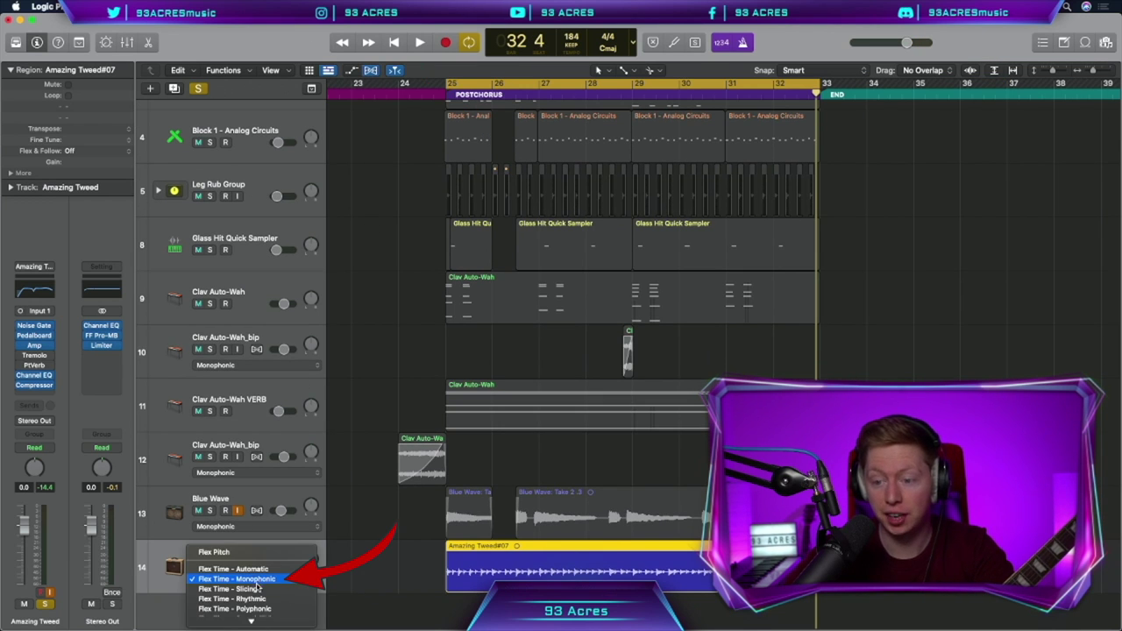
click(232, 599)
key(super+Right)
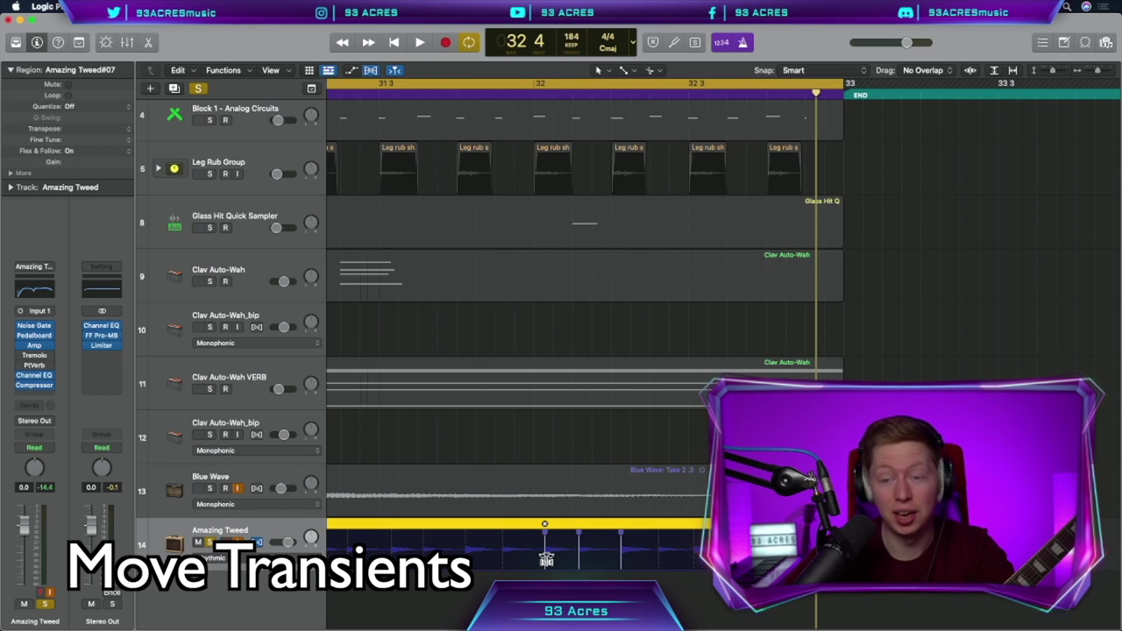
drag(546, 559, 535, 559)
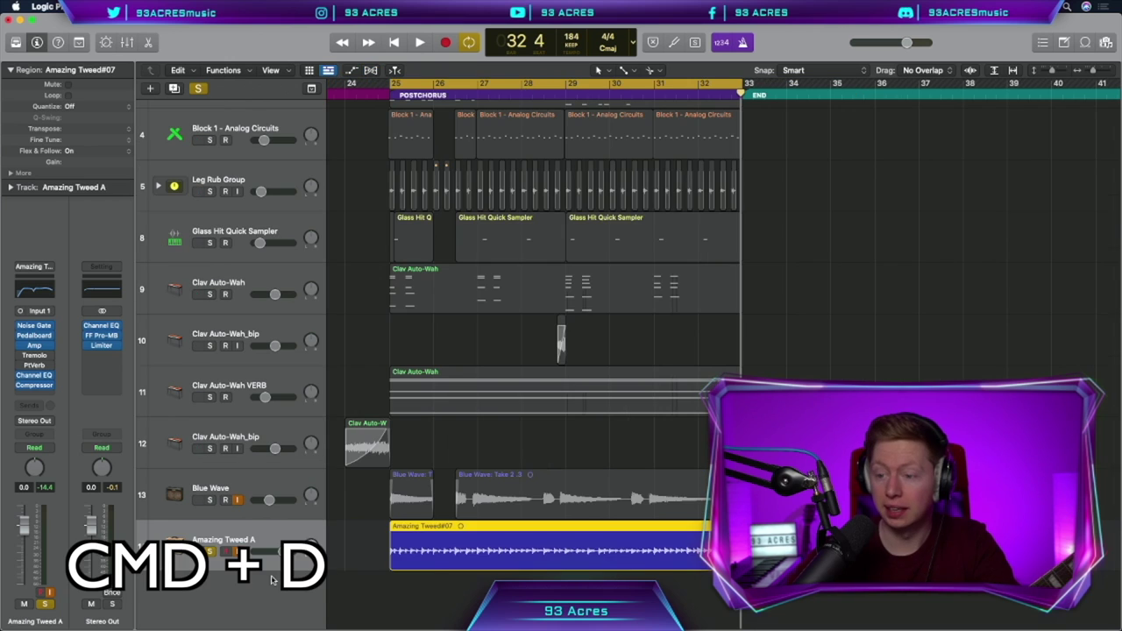
key(super+d)
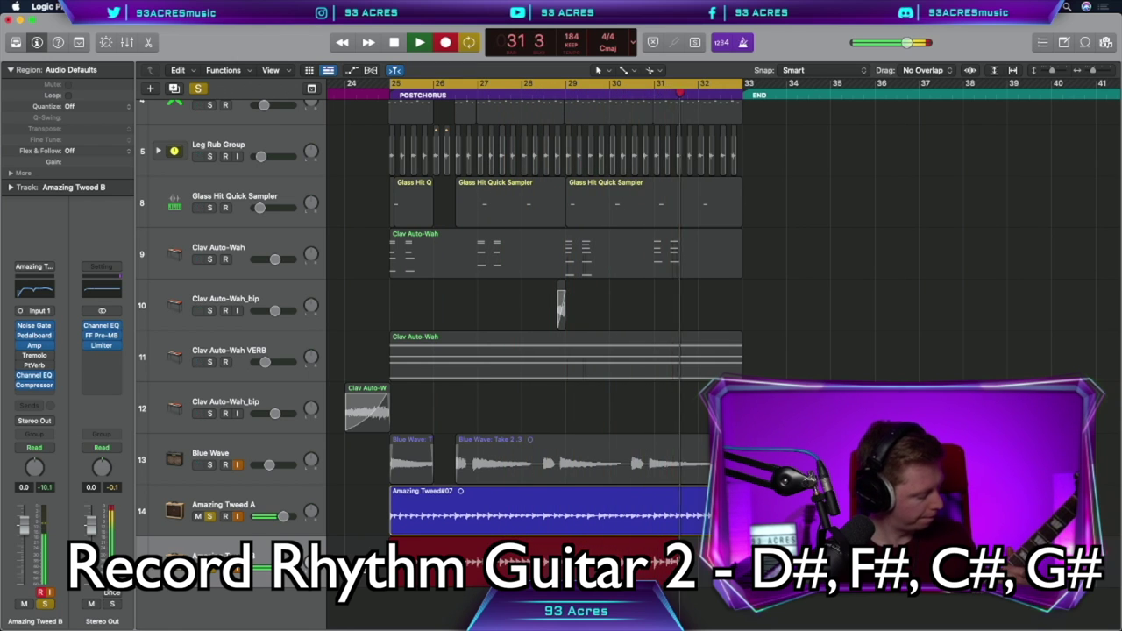
Duplicate the Amazing Tweed A track and record a third rhythm guitar take
key(space)
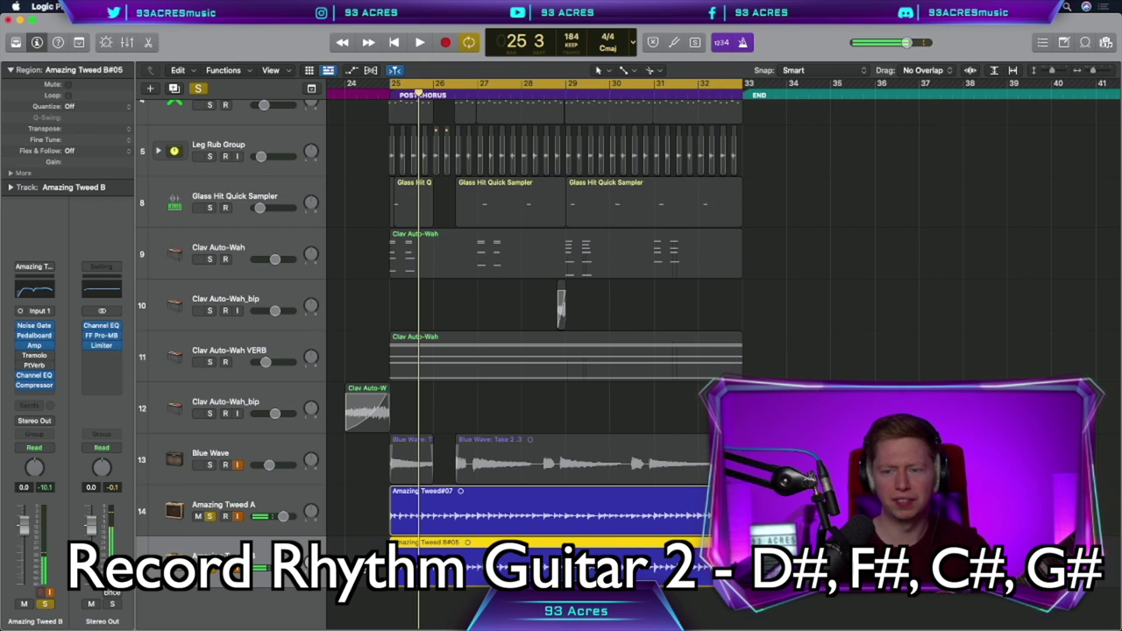
click(293, 503)
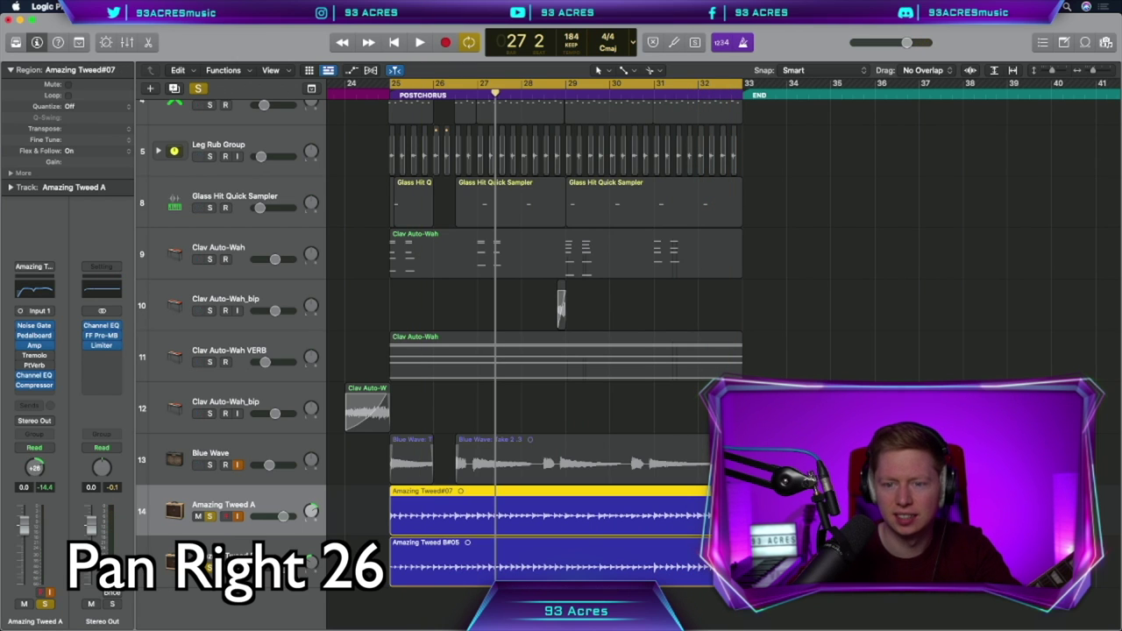
key(super+d)
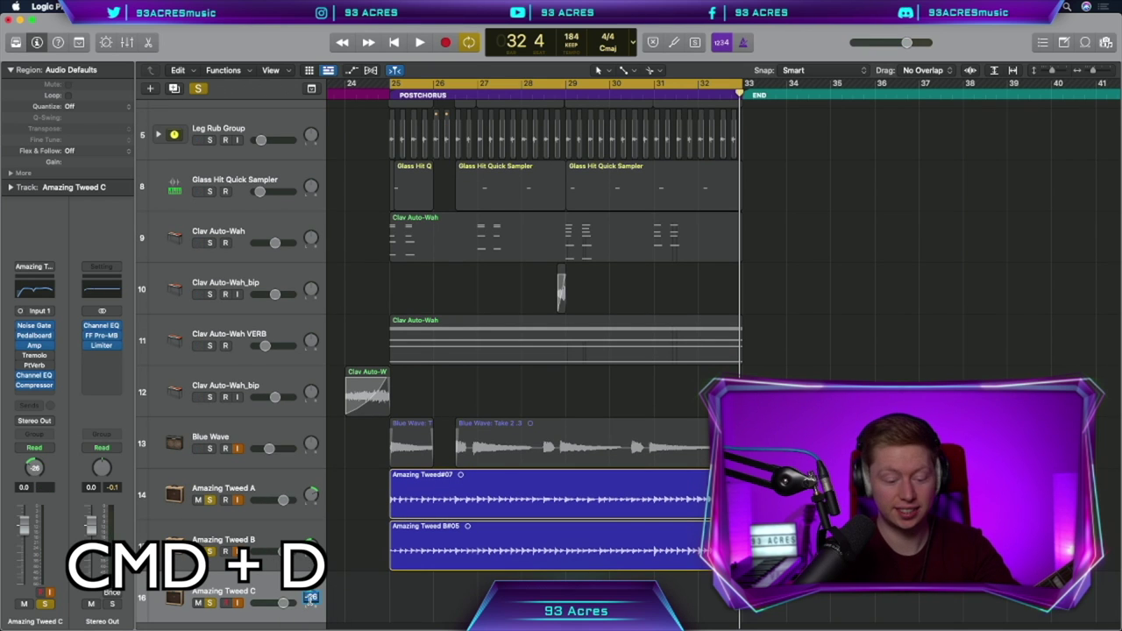
key(r)
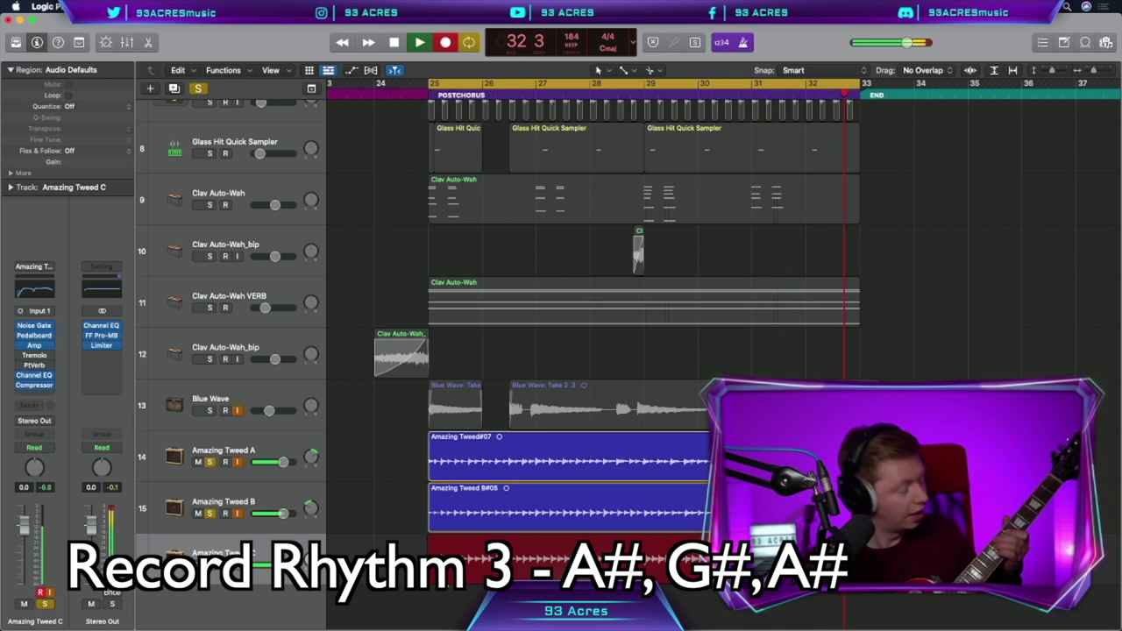
Duplicate again and record a fourth rhythm guitar take across bars 25–33
key(space)
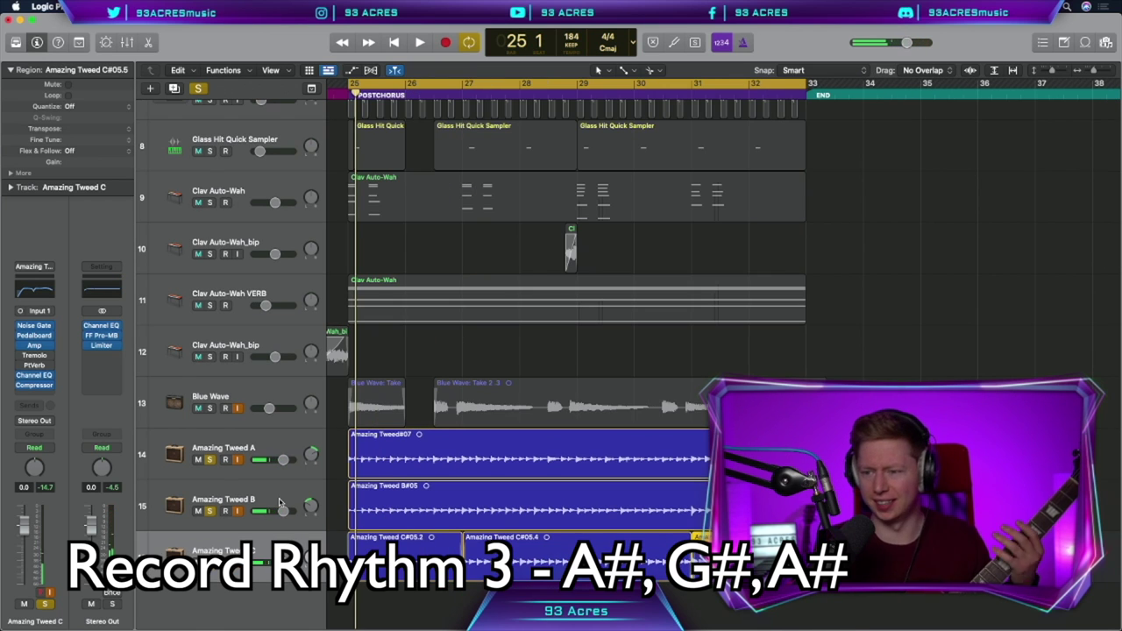
key(super+d)
key(r)
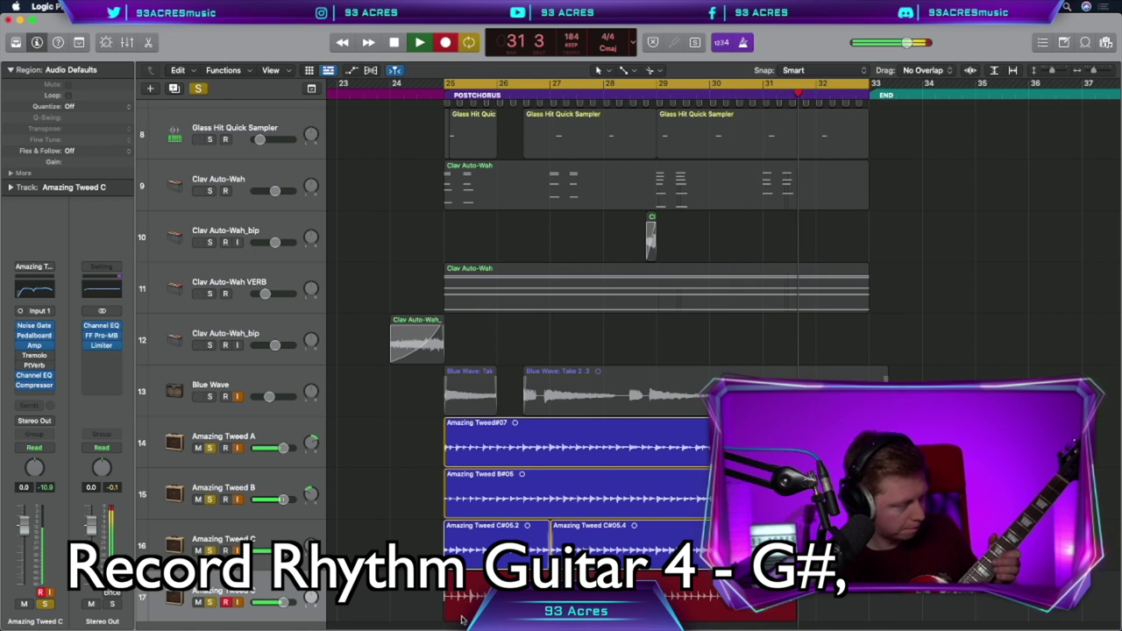
key(space)
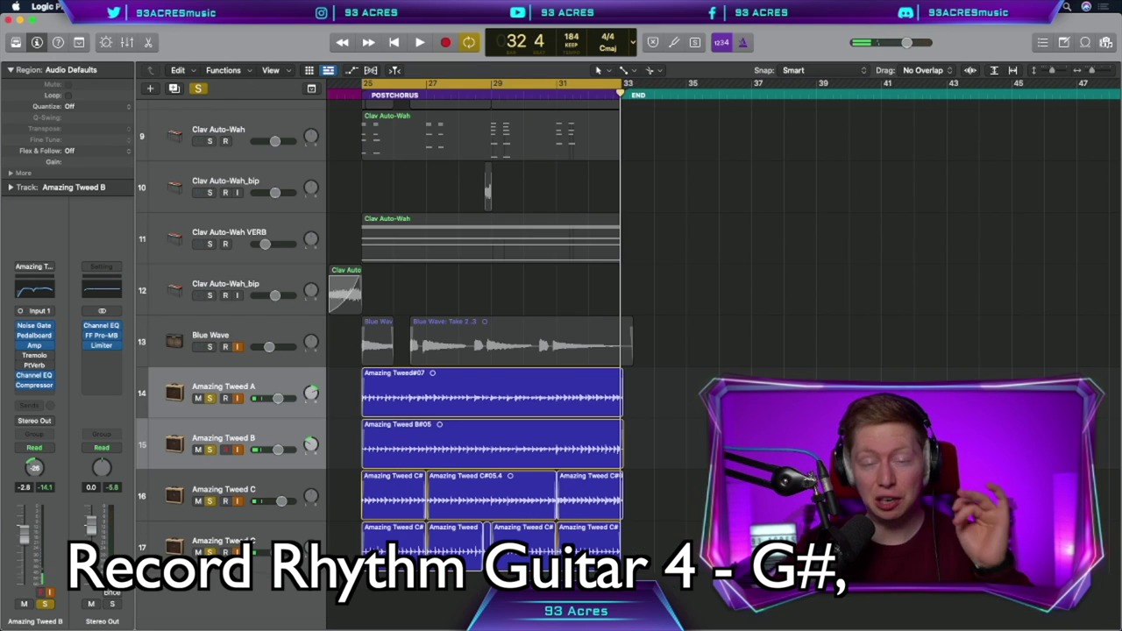
Stack the four Amazing Tweed tracks as Guitar Group with FF Saturn and a Bus 11 Long Verb send
shift+click(263, 551)
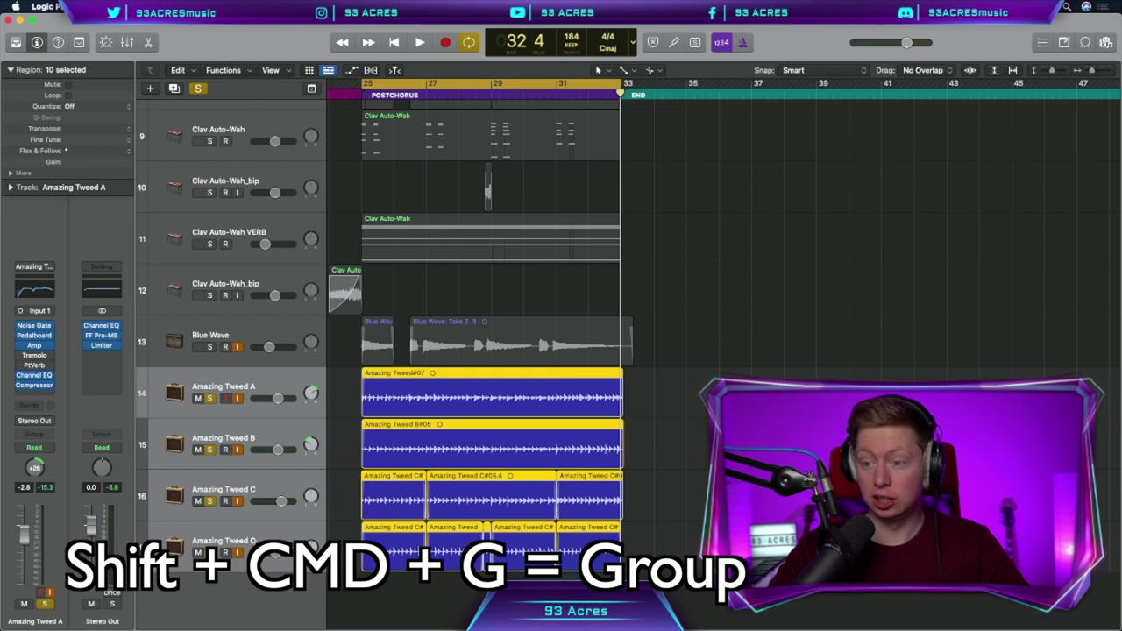
key(shift+super+g)
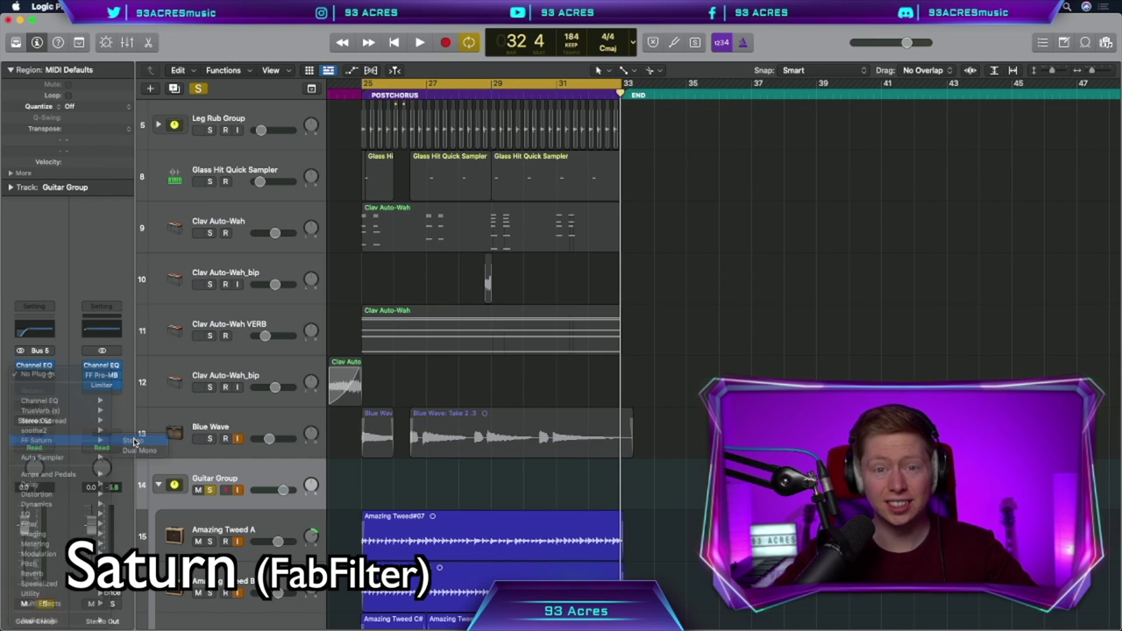
click(132, 441)
key(space)
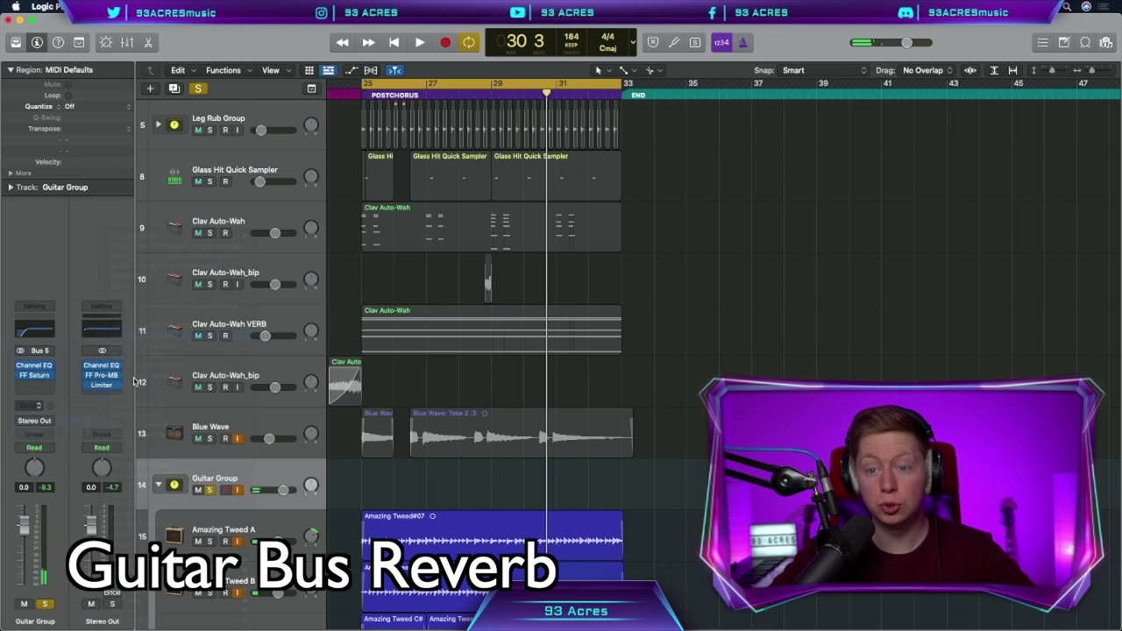
click(53, 397)
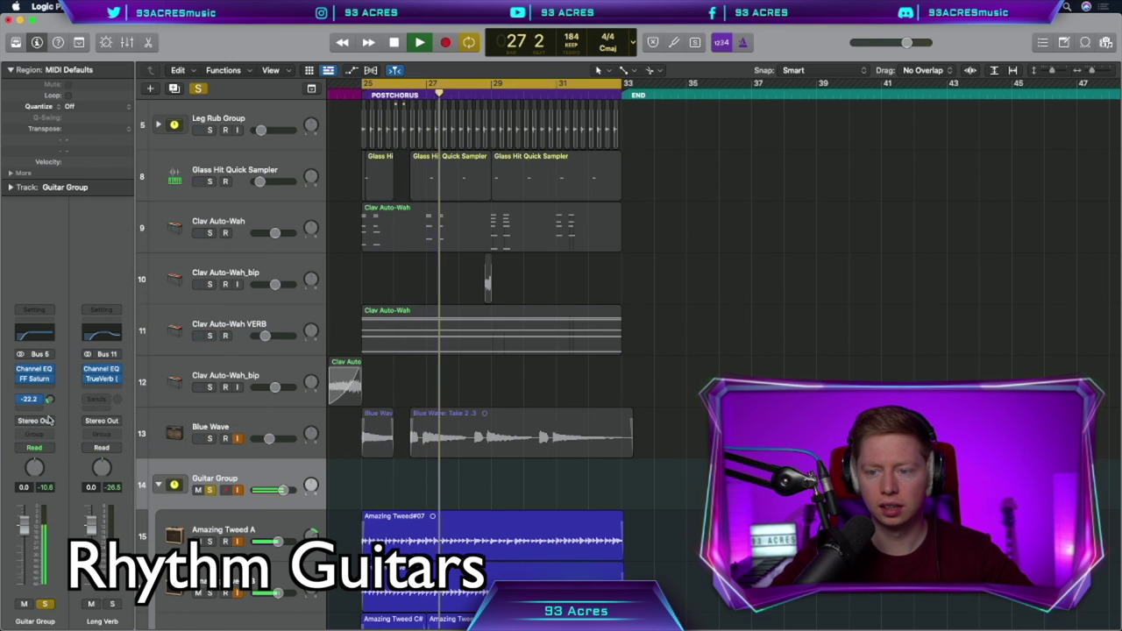
scroll(333, 465, down, 5)
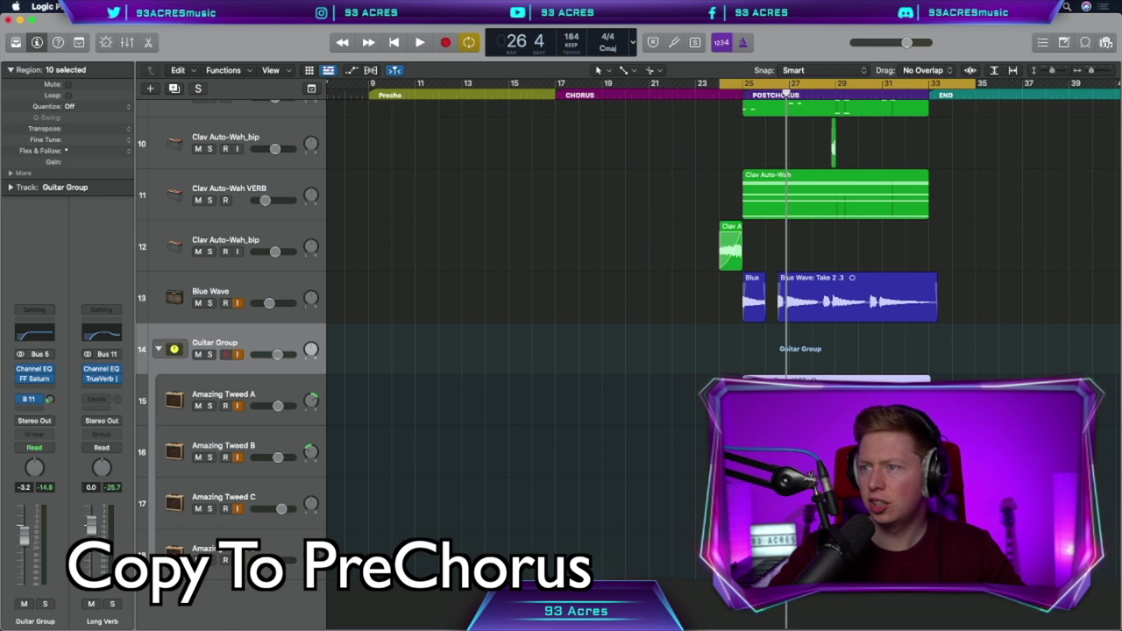
Copy the postchorus regions and the Liverpool Bass region back to bars 17 and 9, trimming the copies
drag(811, 430, 433, 428)
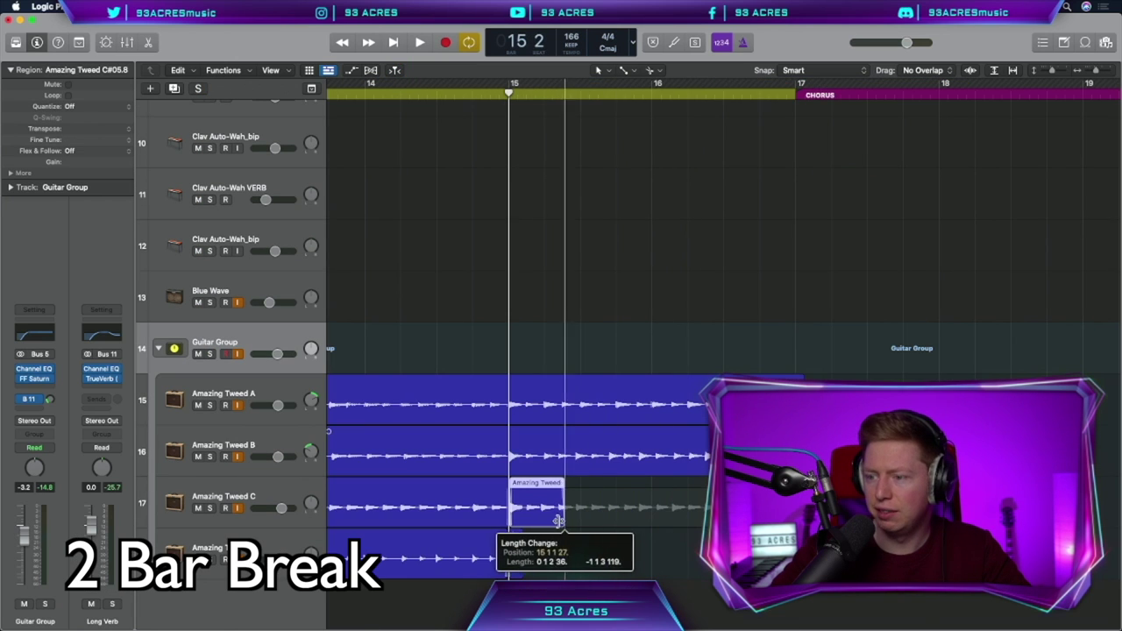
drag(566, 521, 530, 472)
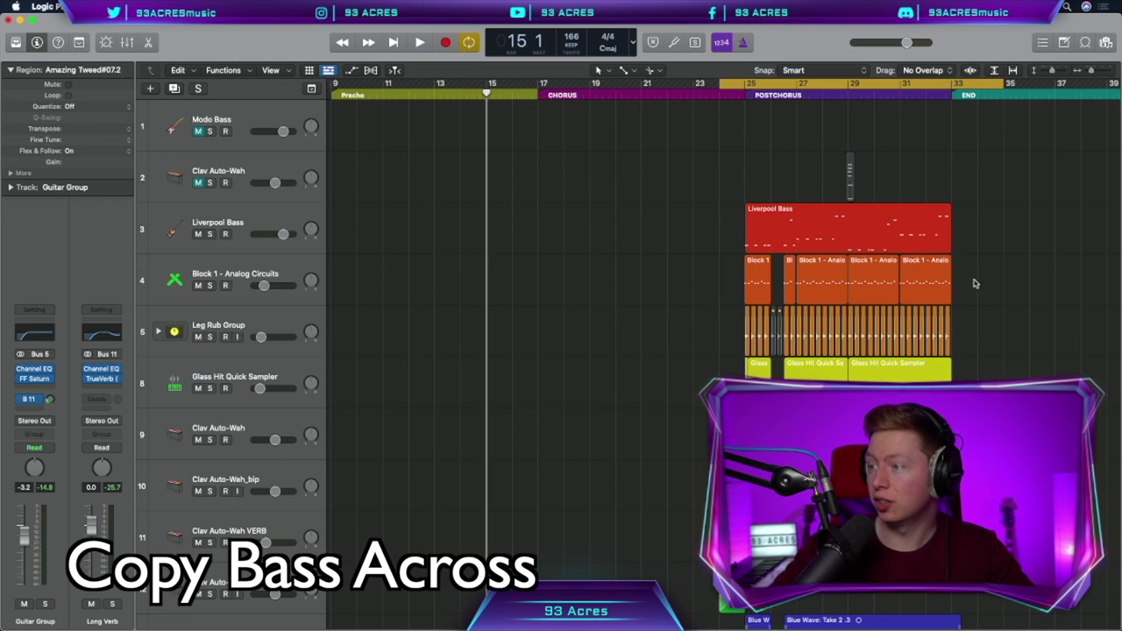
drag(758, 230, 551, 229)
drag(719, 230, 488, 249)
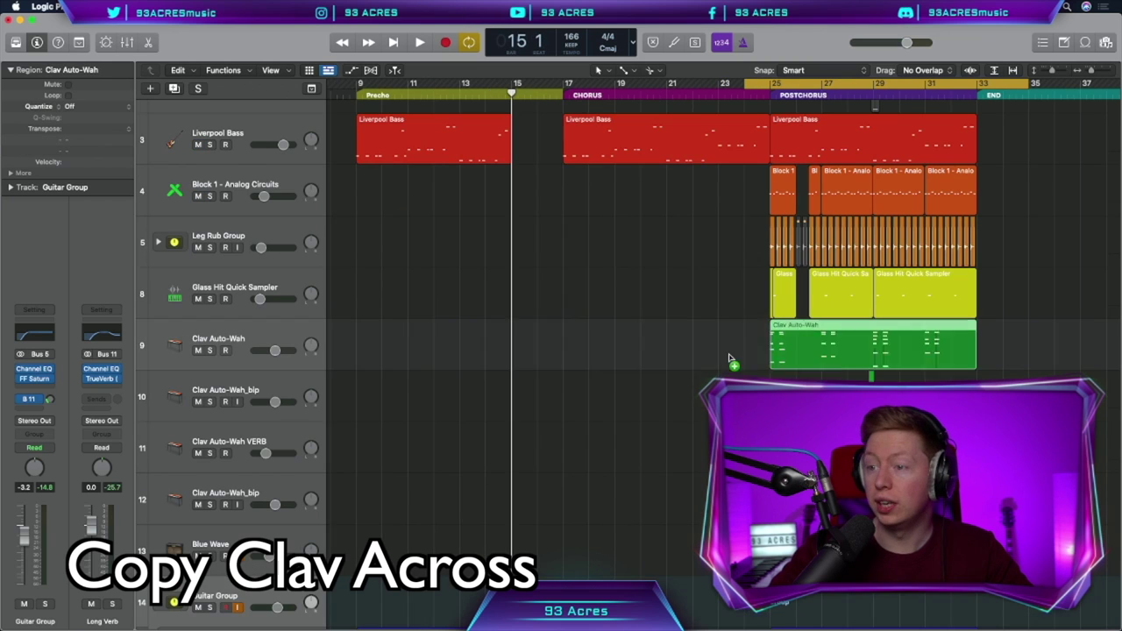
drag(731, 359, 512, 367)
Copy the clav region onto the Clav Auto-Wah_bip track and shorten the four Amazing Tweed regions for a break
key(super+Right)
key(super+Right)
key(super+Right)
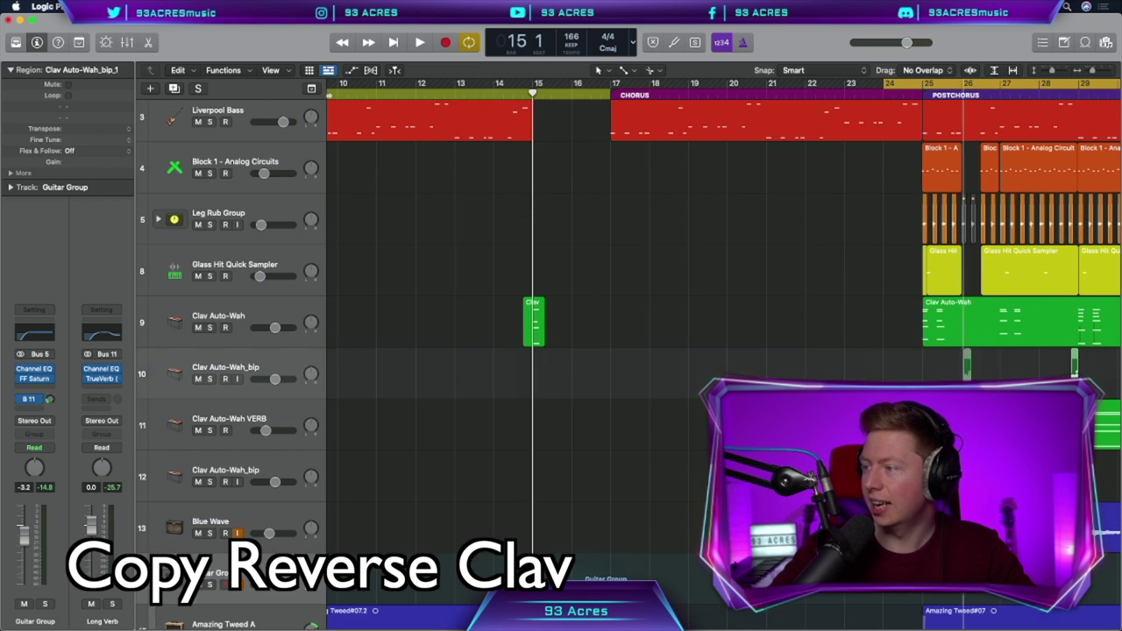
drag(535, 329, 529, 364)
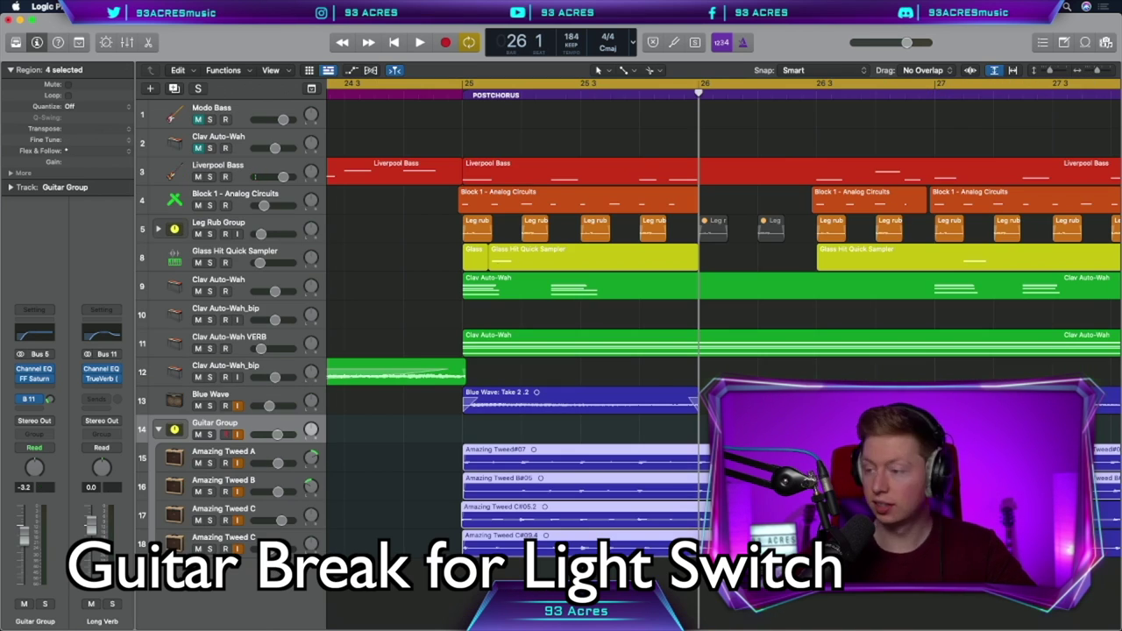
drag(705, 483, 753, 483)
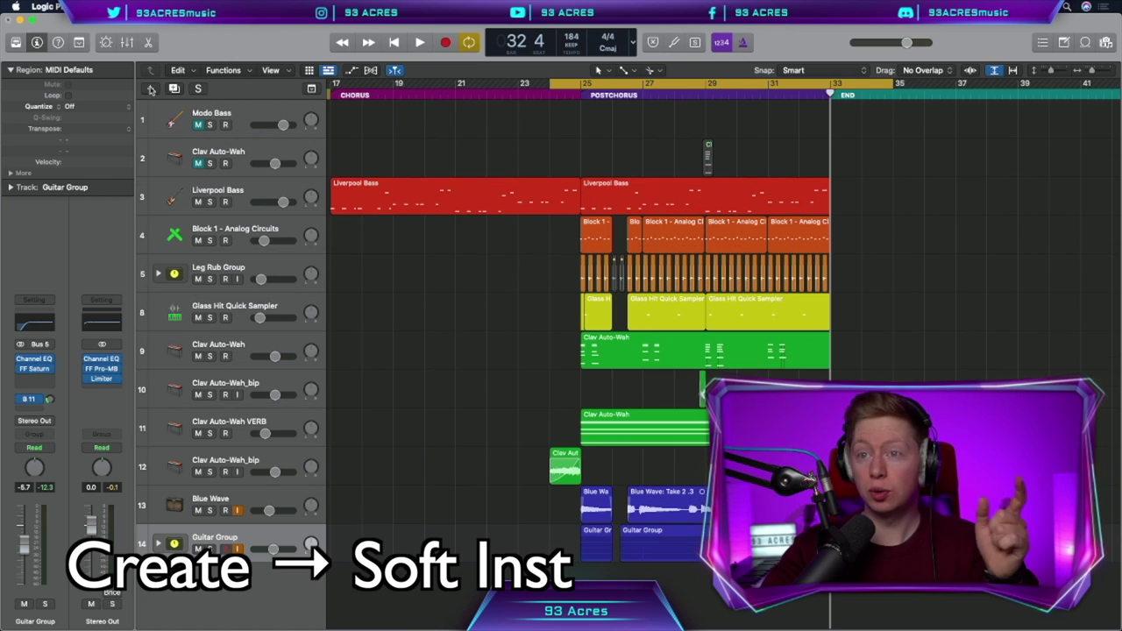
Create a software instrument track with the Producer Kits HiFi Pop+ drum kit
click(151, 89)
click(476, 42)
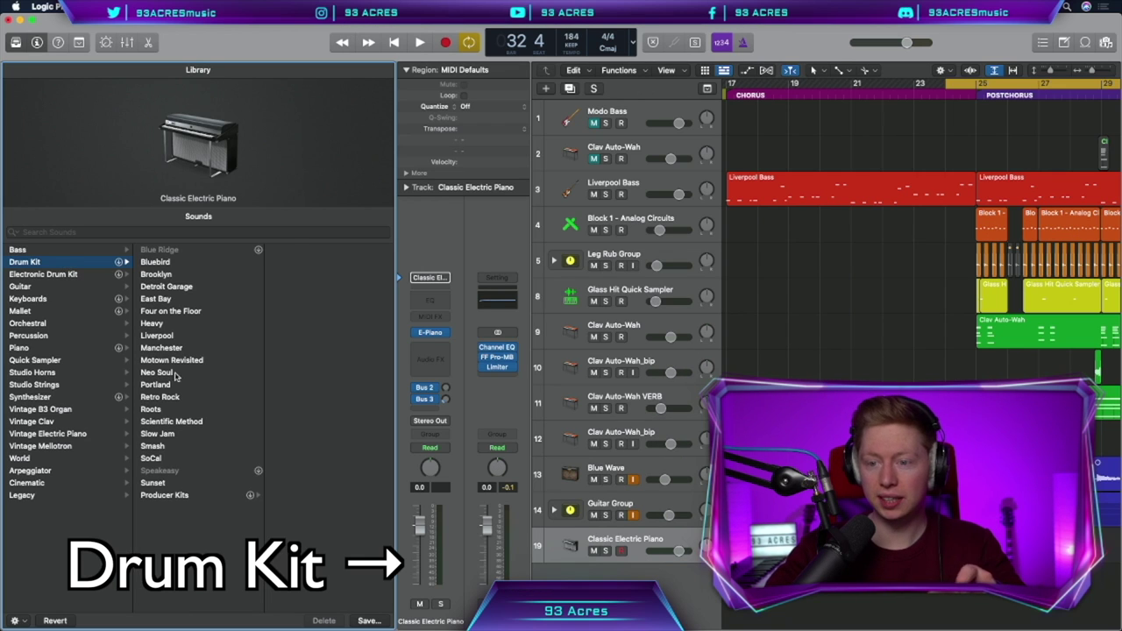
click(165, 495)
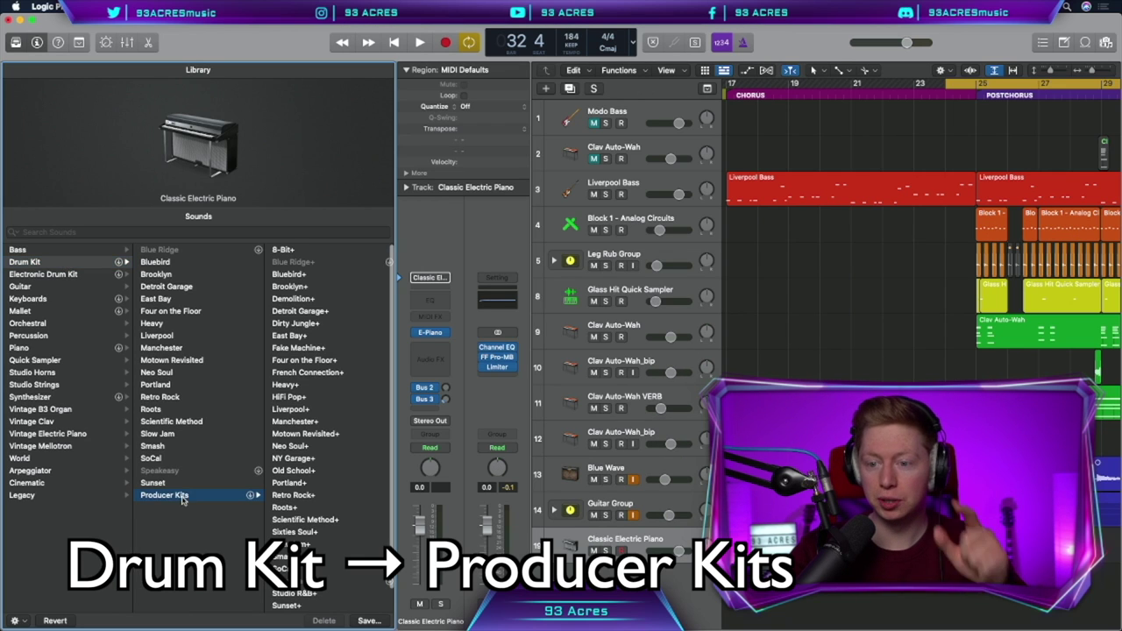
click(308, 399)
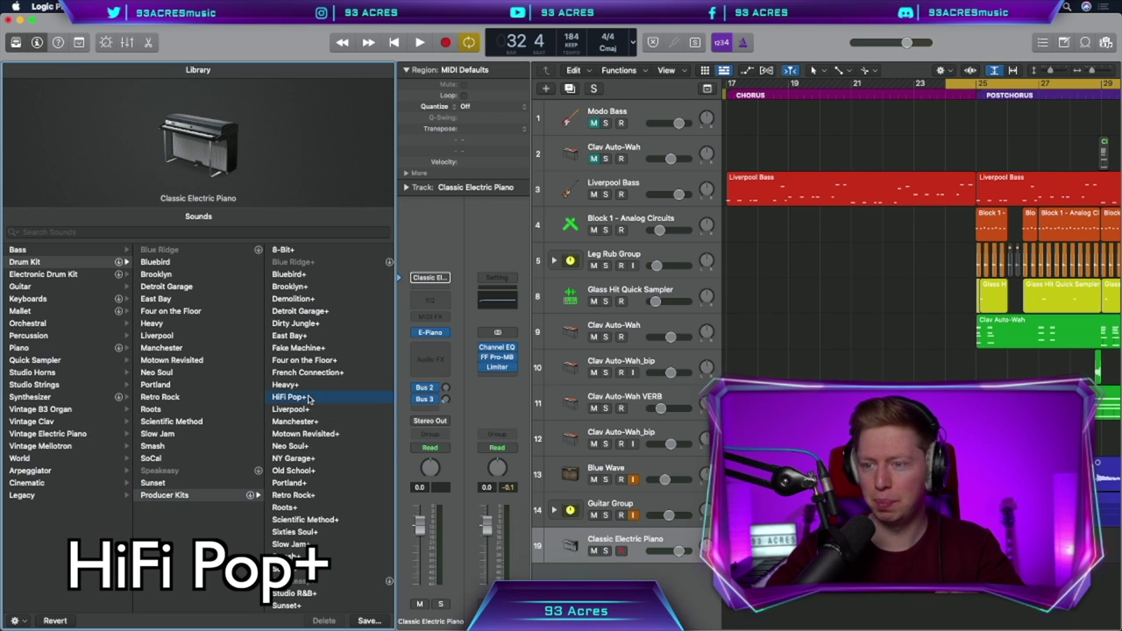
key(y)
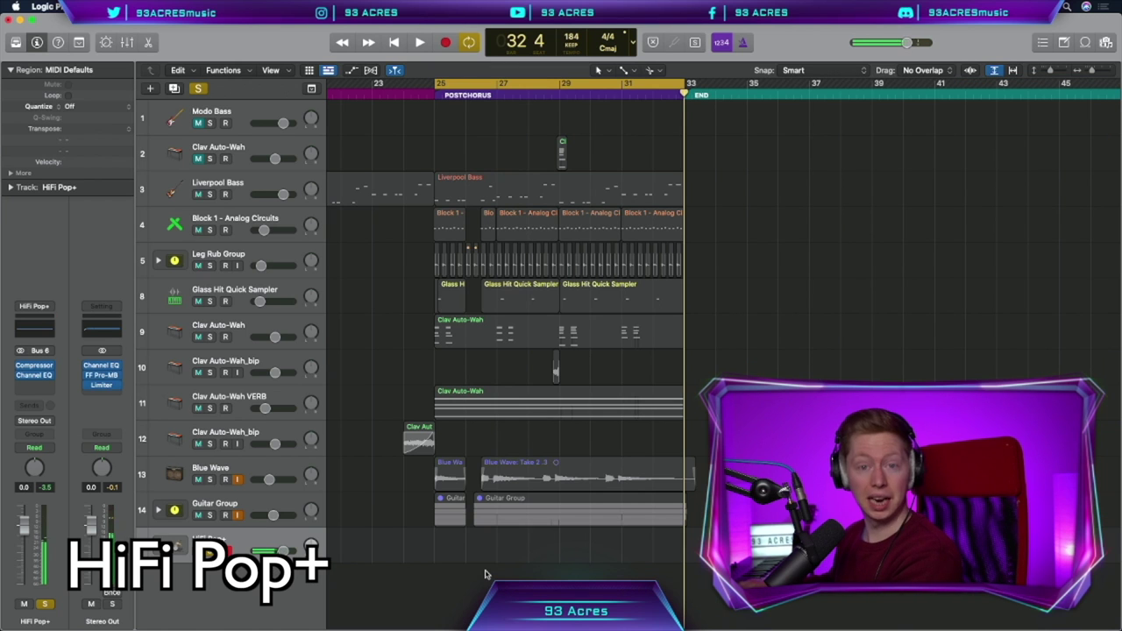
Record and quantise closed hi-hats, then record kick and snare over two bars from bar 25
key(r)
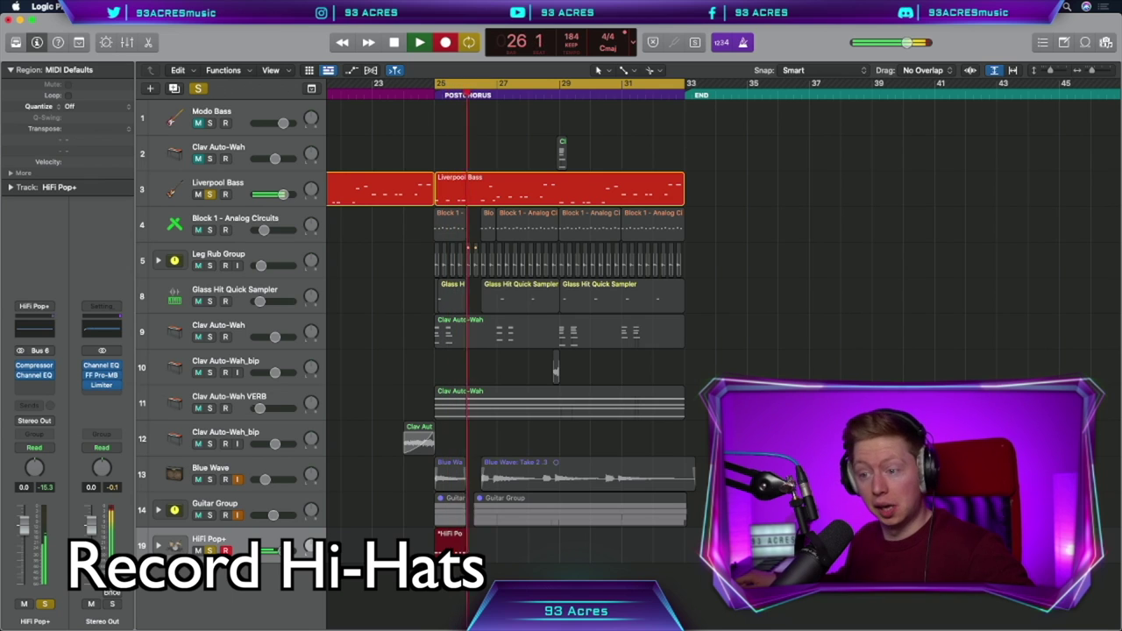
key(space)
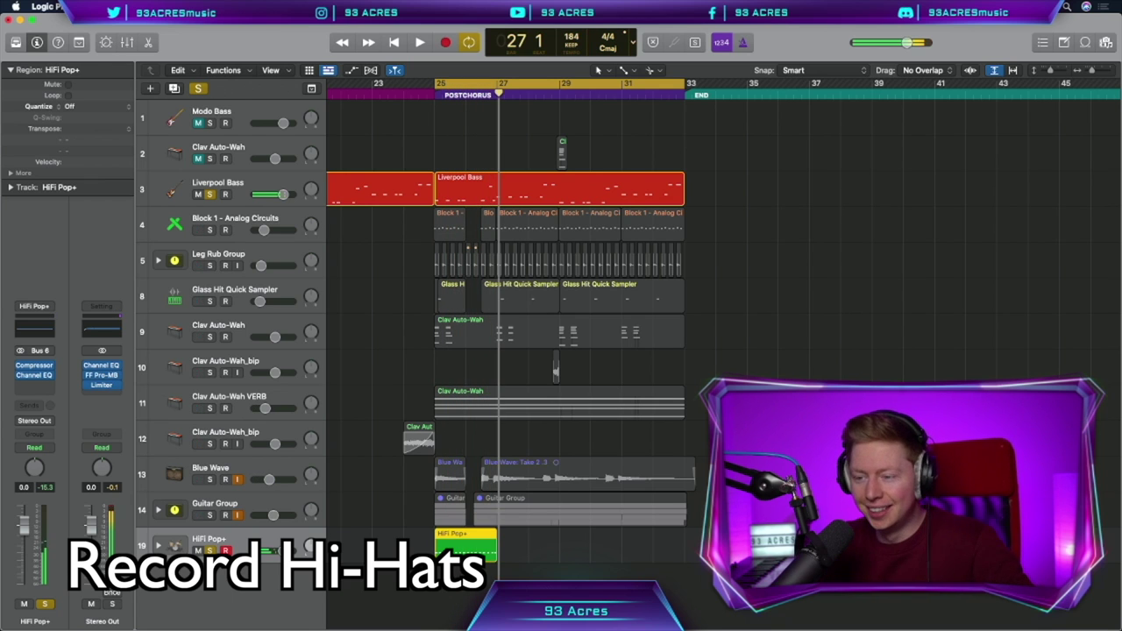
key(p)
key(q)
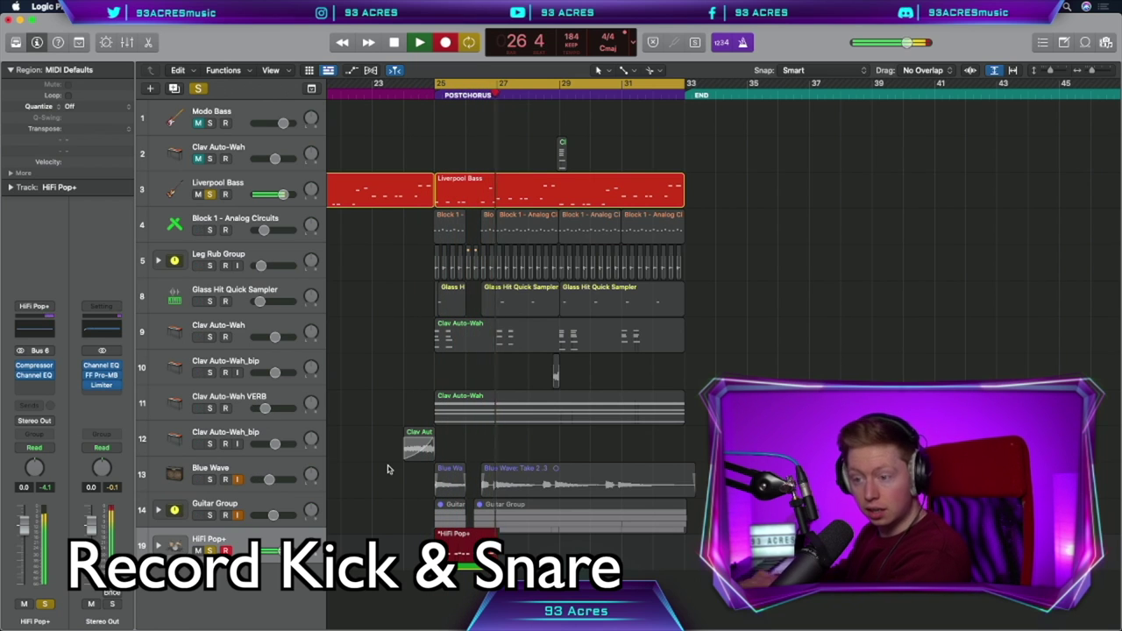
key(space)
key(p)
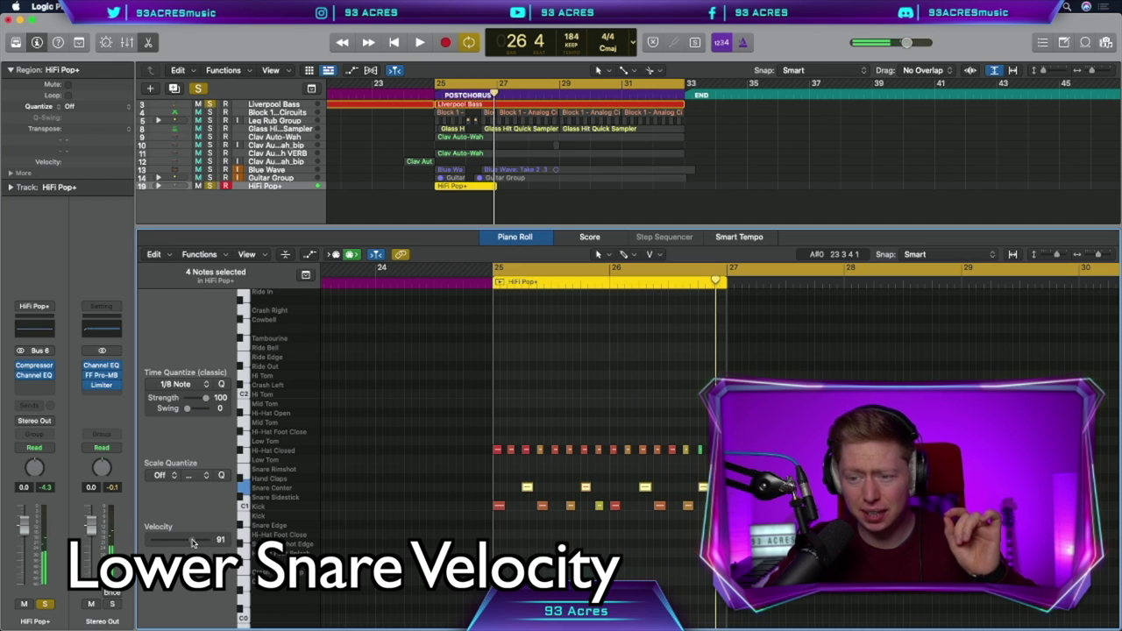
Soften the snares, add a D#1 flam, move the rimshot to E1, delay the clap, and repeat to bar 33
drag(192, 541, 190, 541)
drag(526, 487, 528, 482)
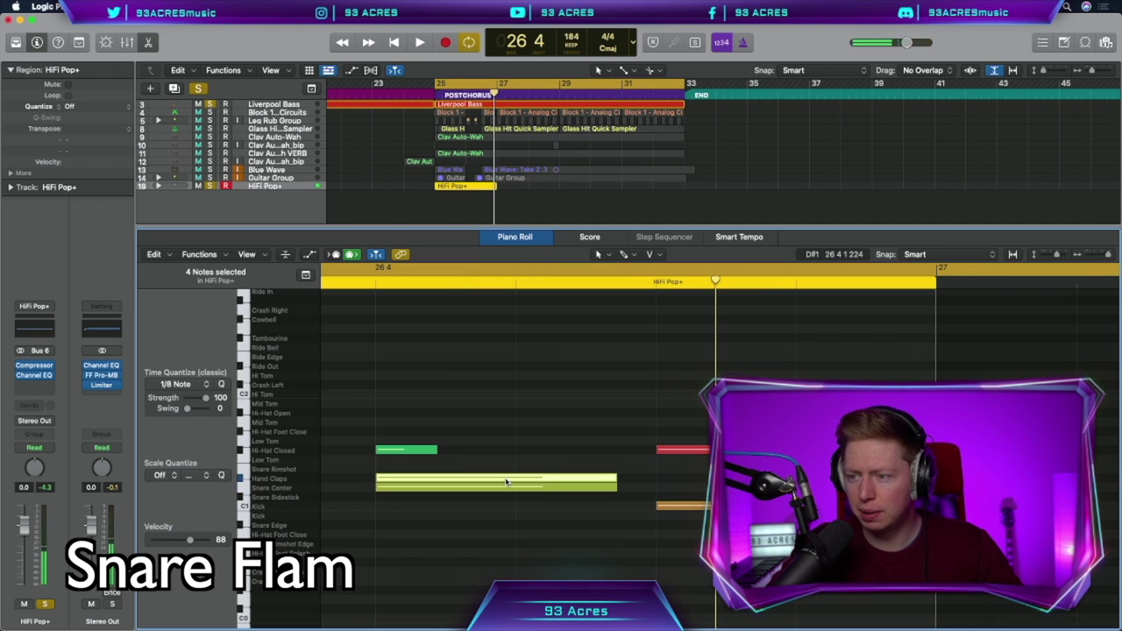
drag(507, 479, 526, 481)
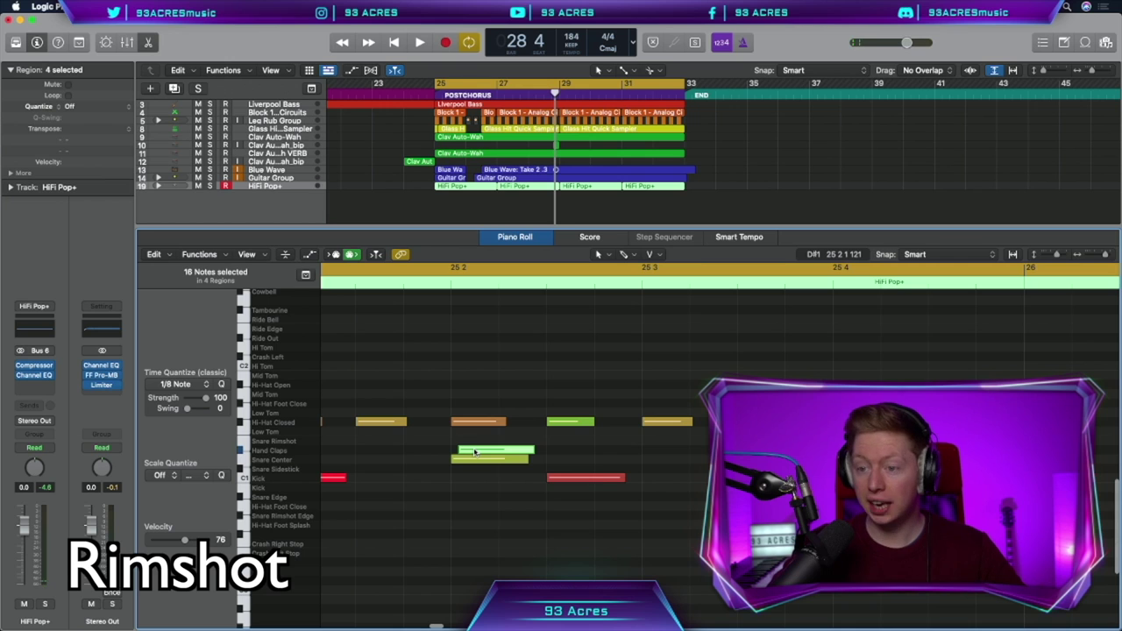
drag(469, 456, 483, 449)
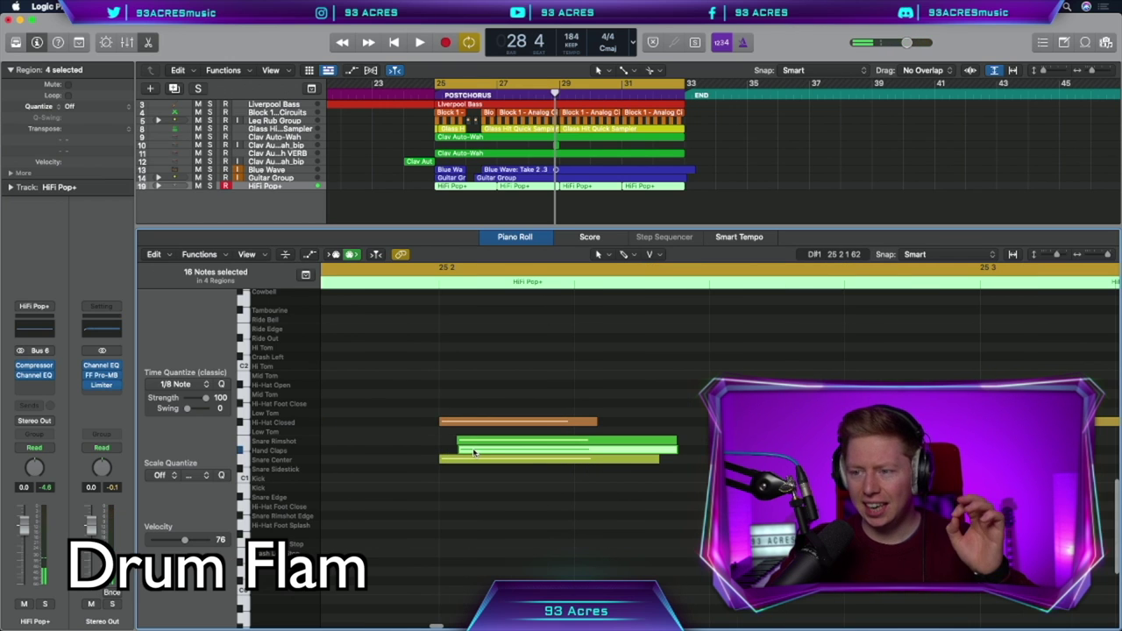
drag(473, 452, 493, 455)
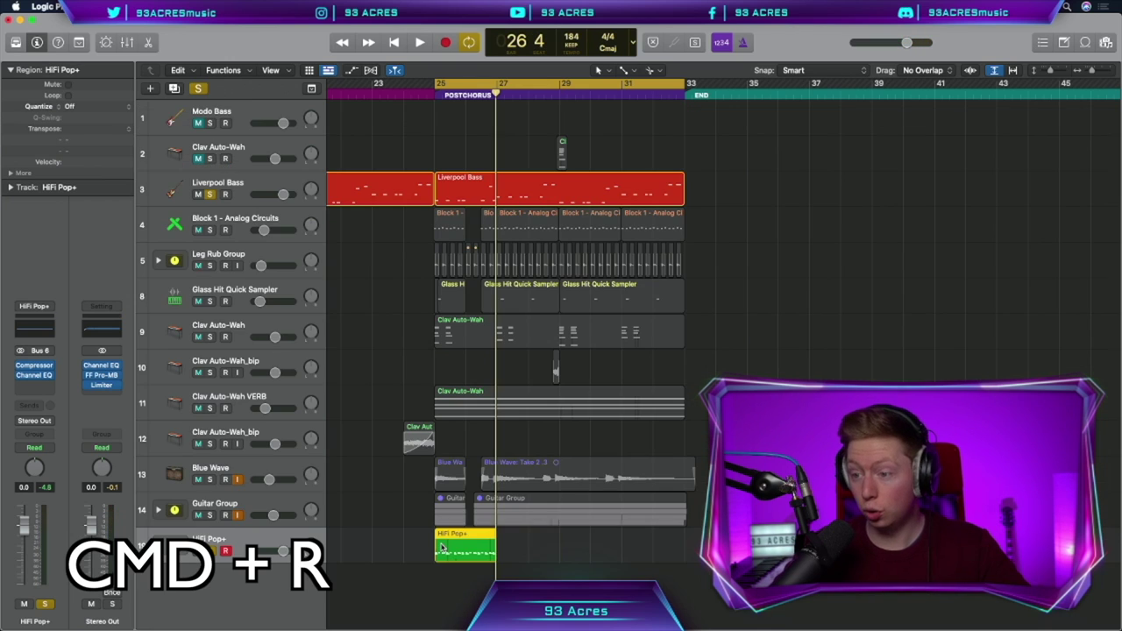
key(super+r)
key(super+r)
key(super+r)
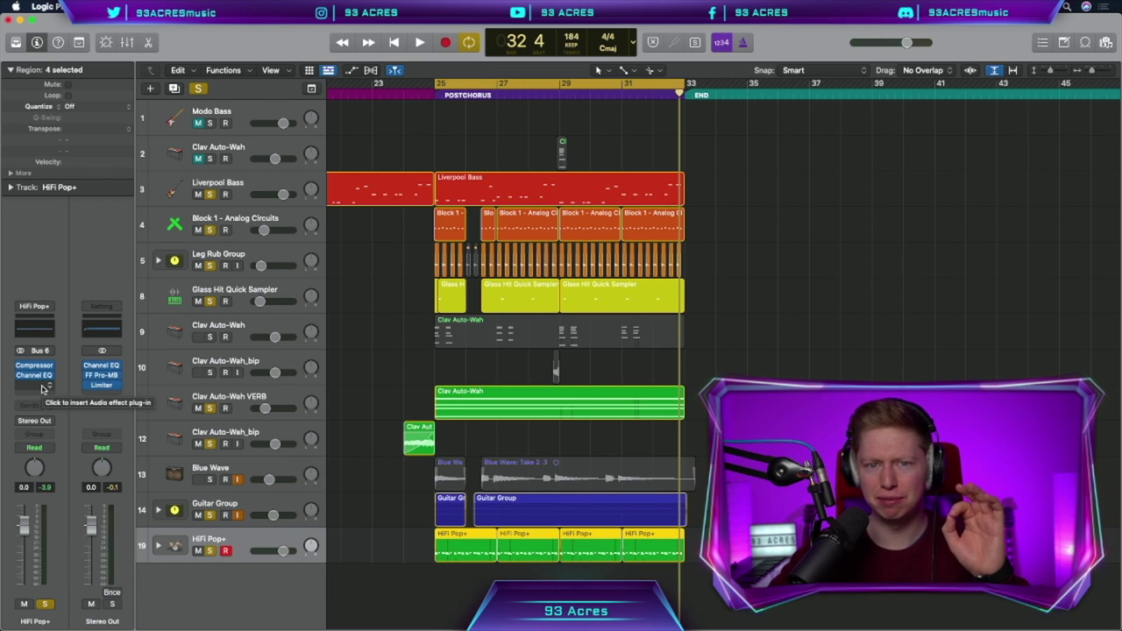
Insert KNOCK from Plugins That Knock on the HiFi Pop+ drums and raise its Saturate amount
click(41, 388)
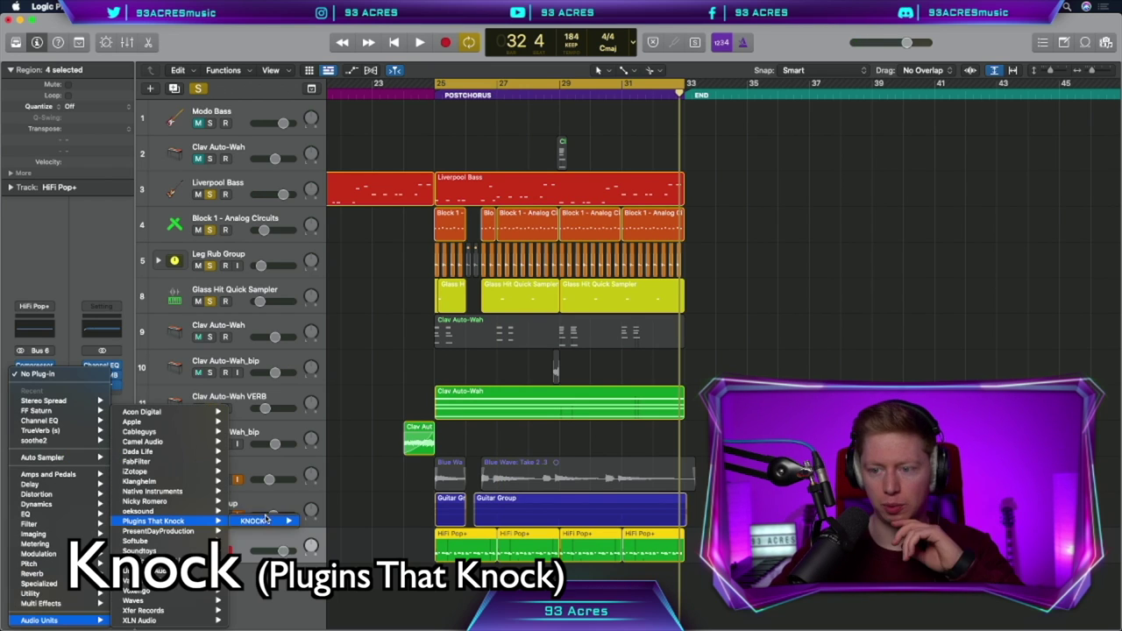
mouse_move(283, 523)
click(321, 522)
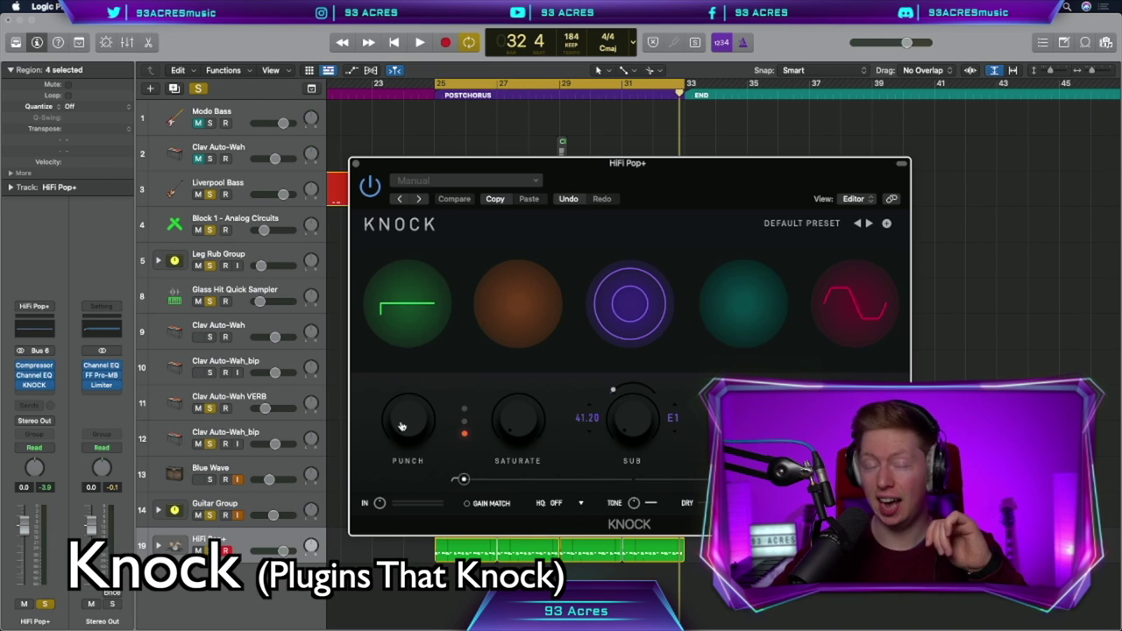
drag(318, 391, 316, 382)
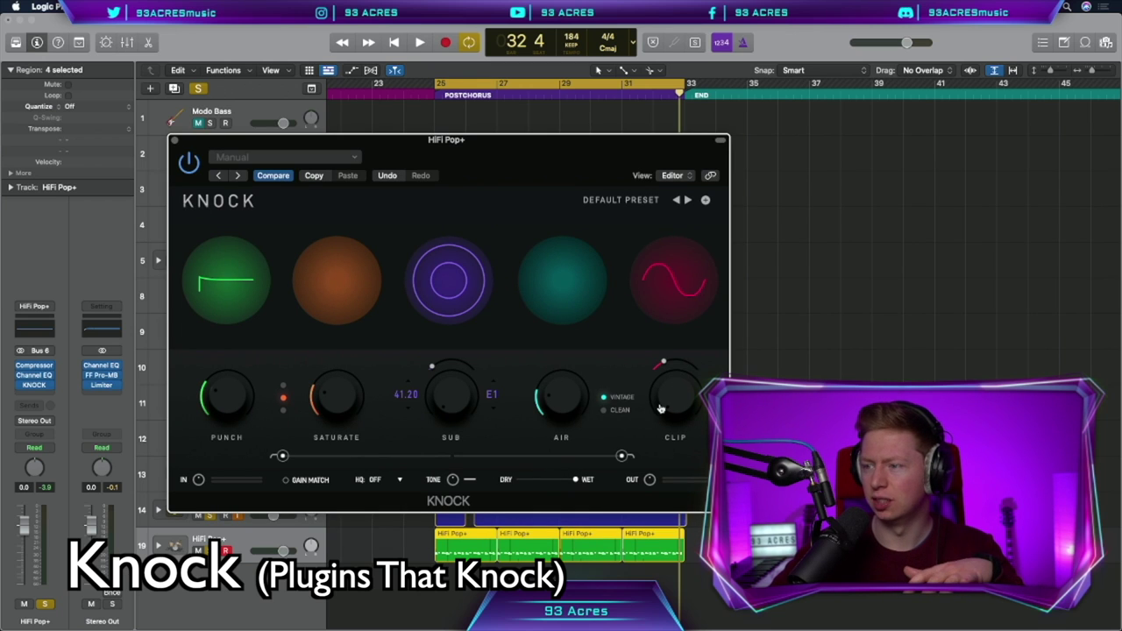
Play the drums with KNOCK bypassed and re-enabled to compare the saturation
click(185, 166)
key(space)
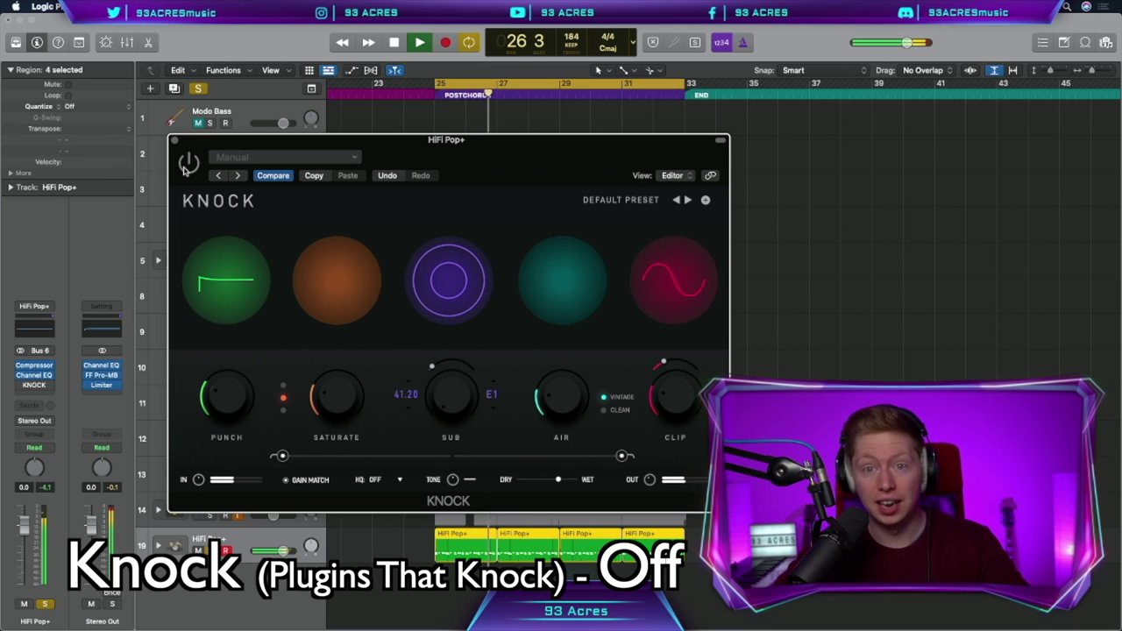
click(187, 164)
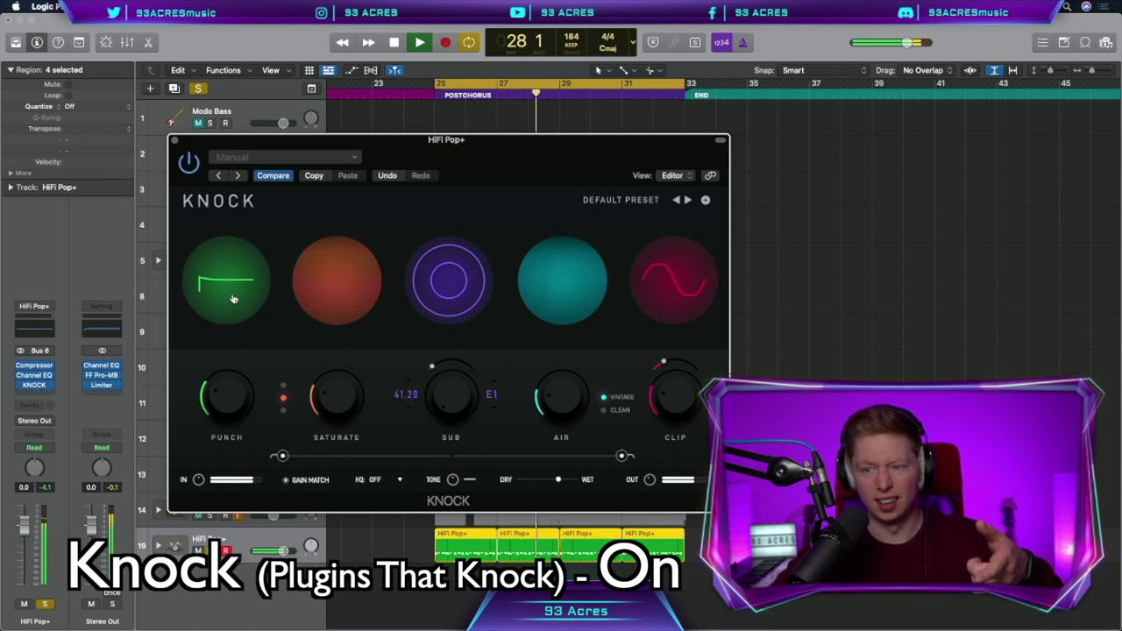
key(space)
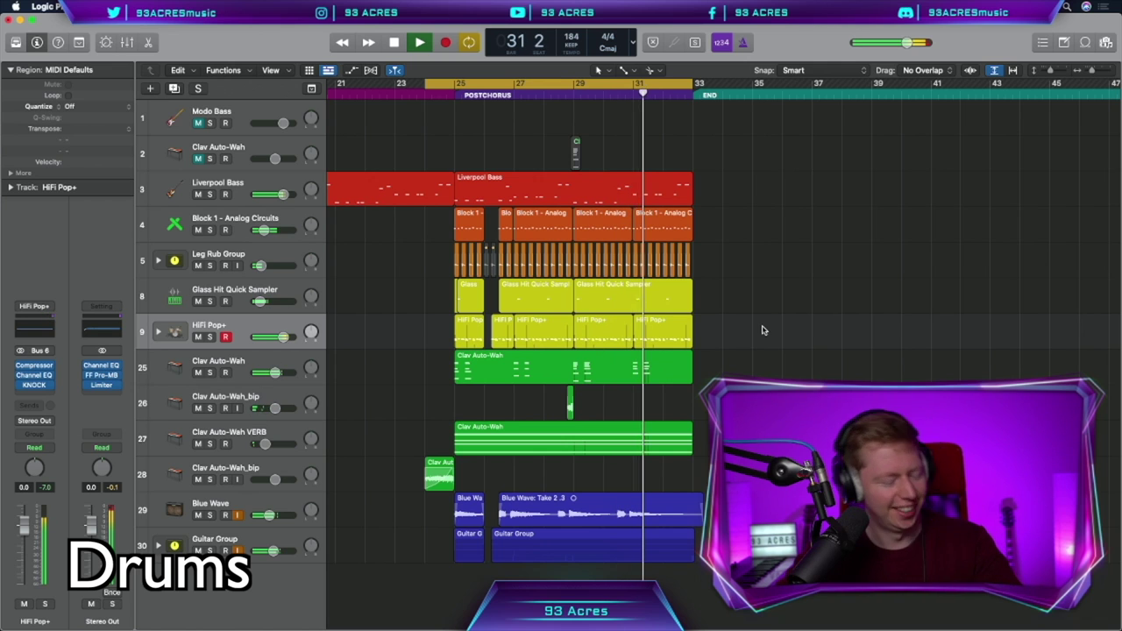
key(space)
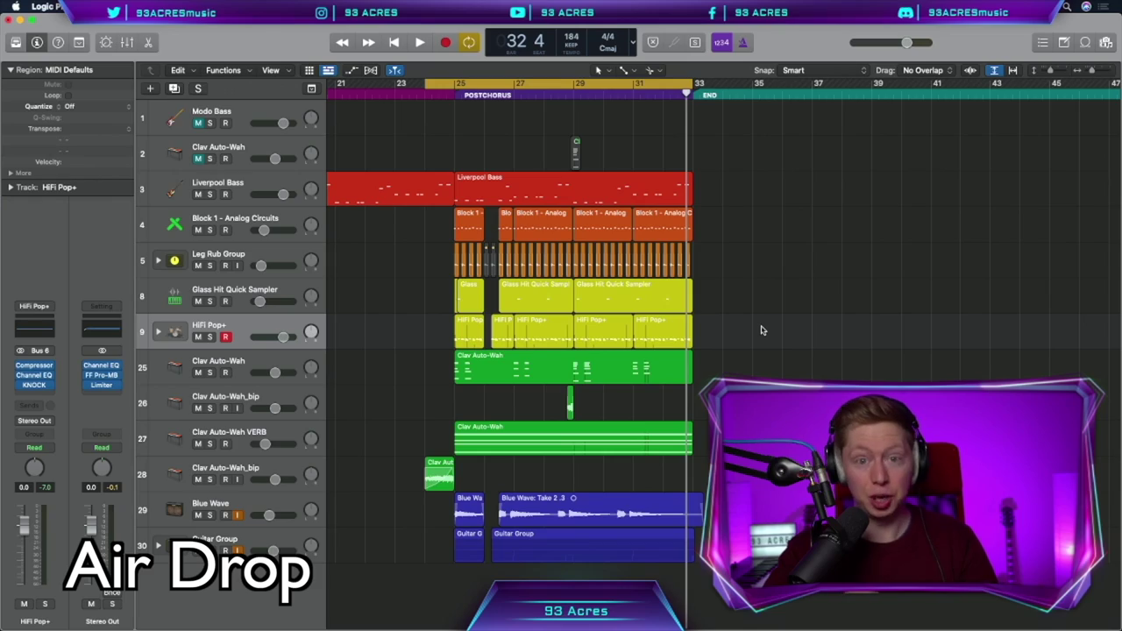
Move the Light switch 4 region to bar 25 and add a low cut and FF Saturn (Mono)
key(alt+super+n)
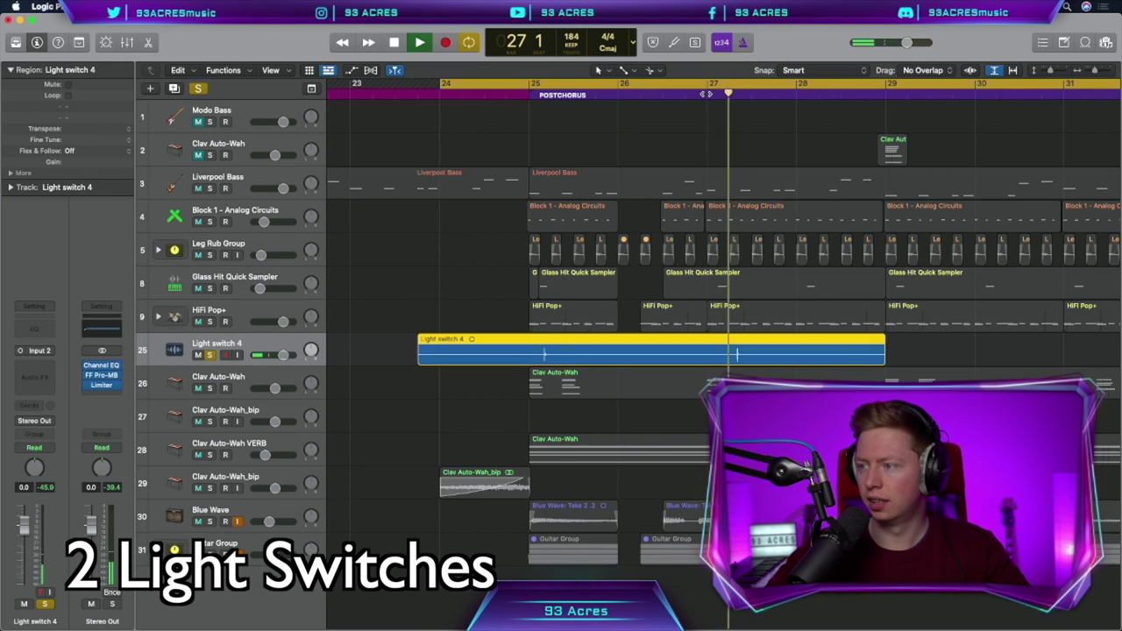
drag(767, 358, 650, 356)
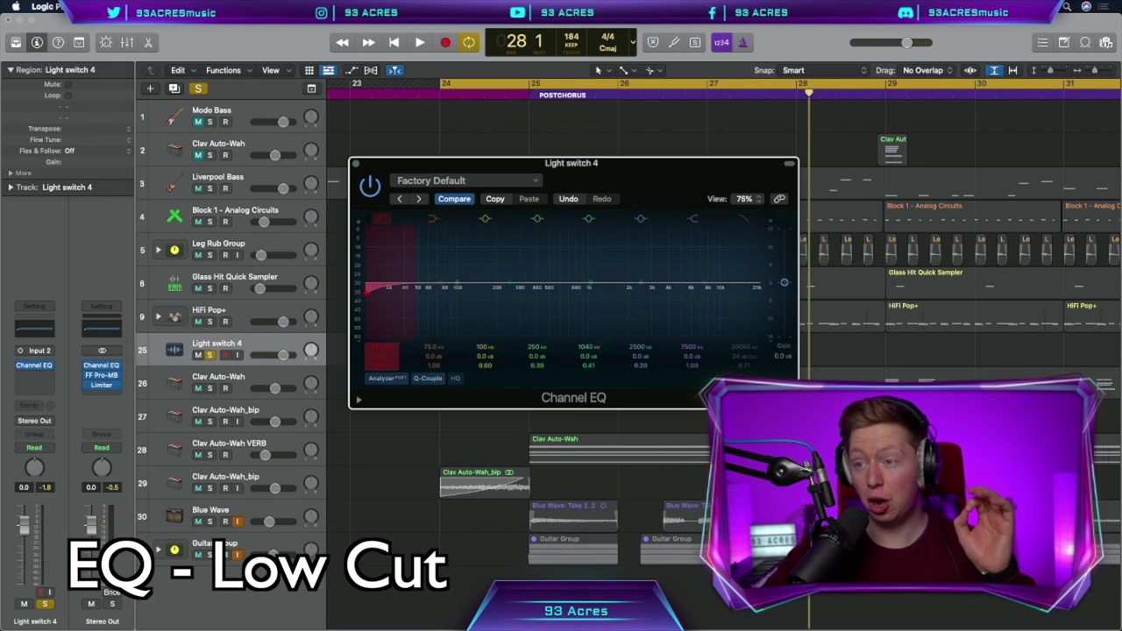
drag(433, 289, 463, 289)
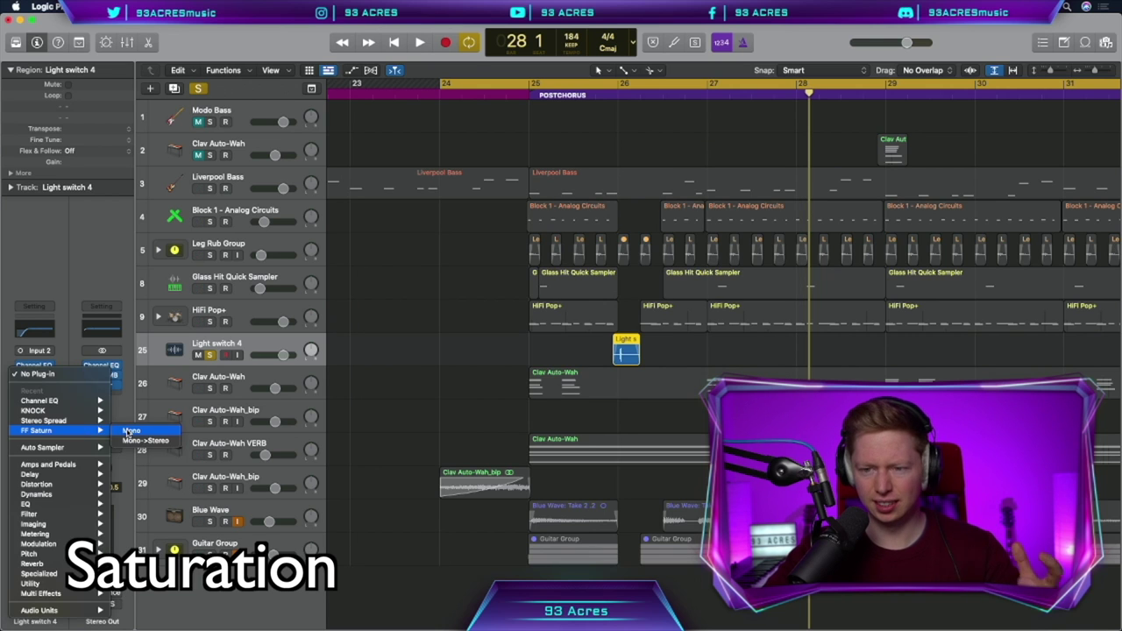
click(130, 431)
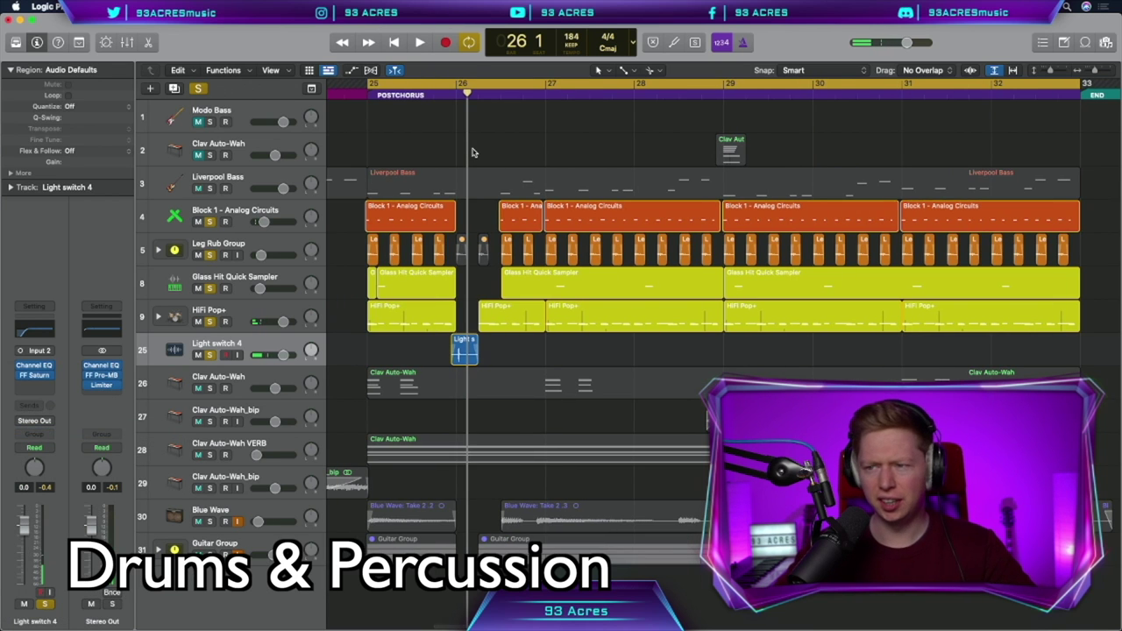
Play the post-chorus from bar 25 and copy the HiFi Pop+ regions into the chorus at bar 17
key(space)
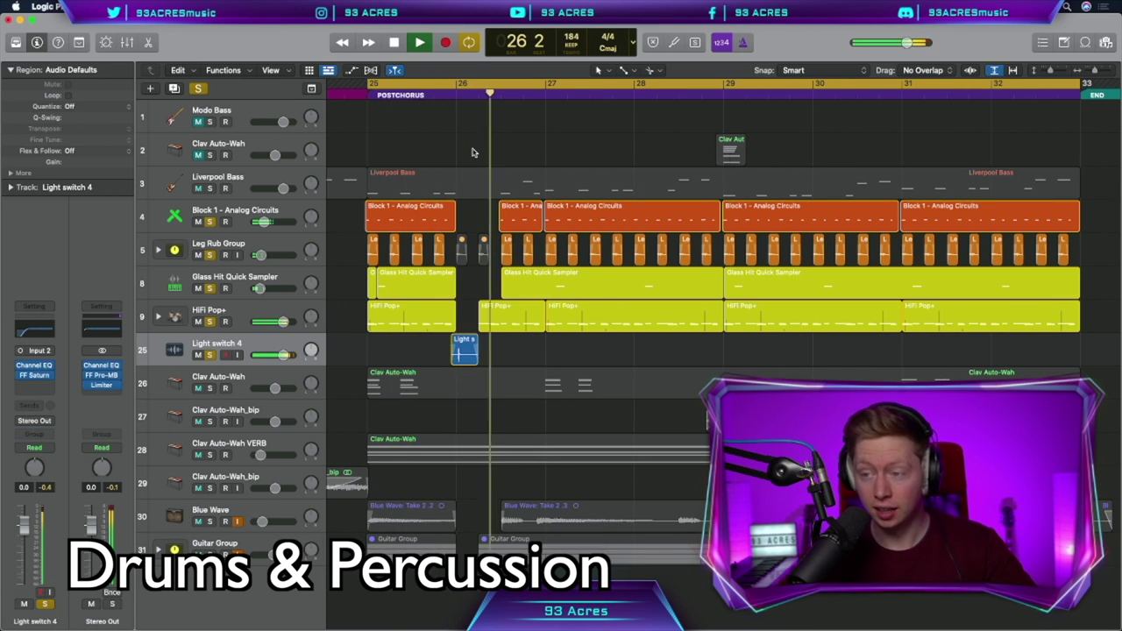
key(super+Right)
key(space)
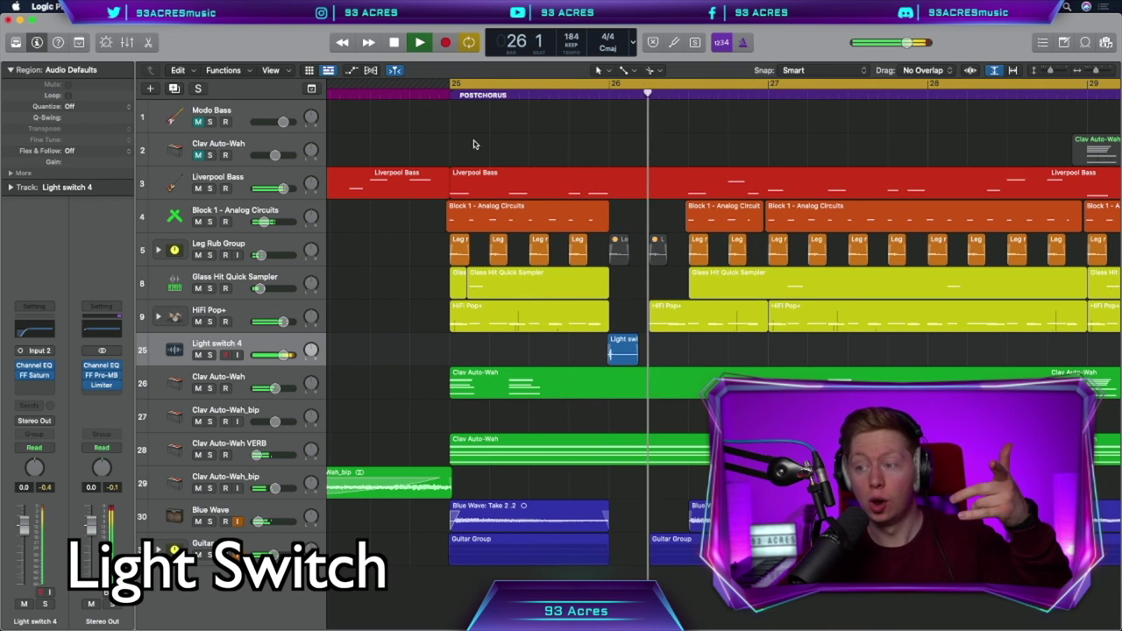
key(super+Left)
key(super+Left)
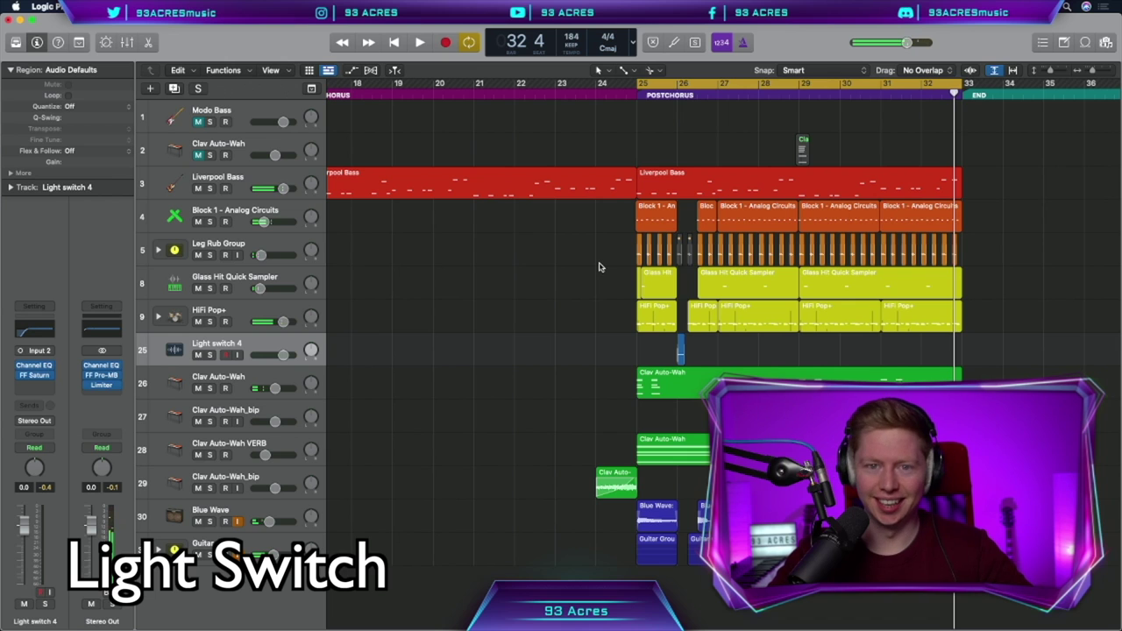
scroll(614, 289, left, 5)
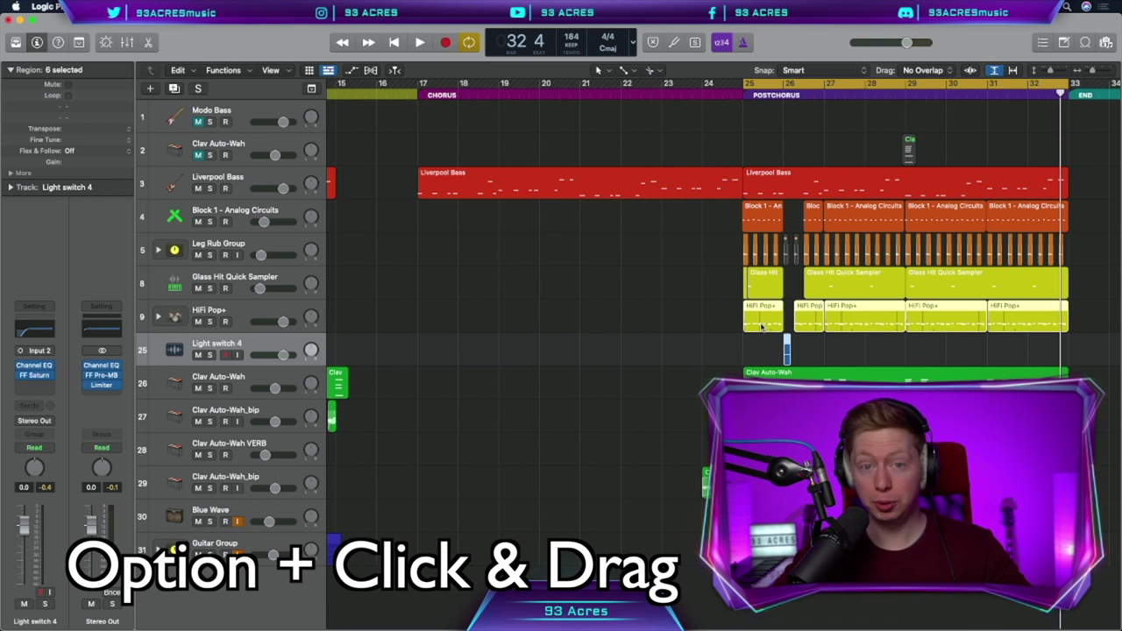
drag(762, 317, 438, 319)
scroll(439, 318, down, 3)
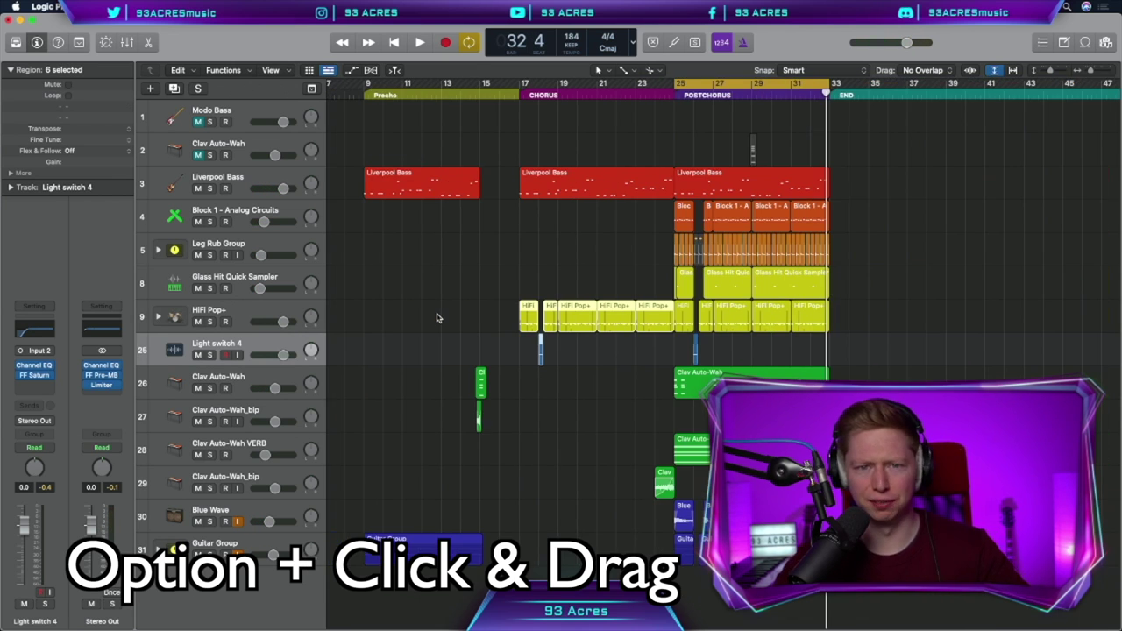
Copy the HiFi Pop+ regions eight bars earlier to bar 9 and delete the extra copy near bar 15
drag(628, 323, 478, 326)
click(500, 326)
key(Delete)
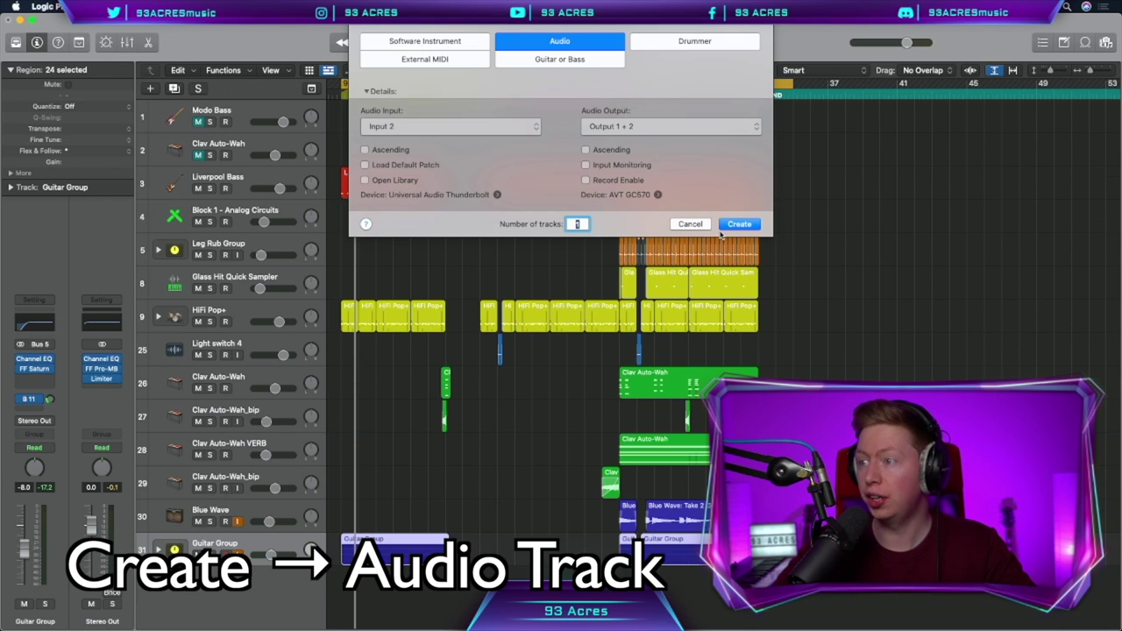
Record a low-octave vocal from bar 9 on a new audio track and add Pitch Correction with root F#
click(732, 224)
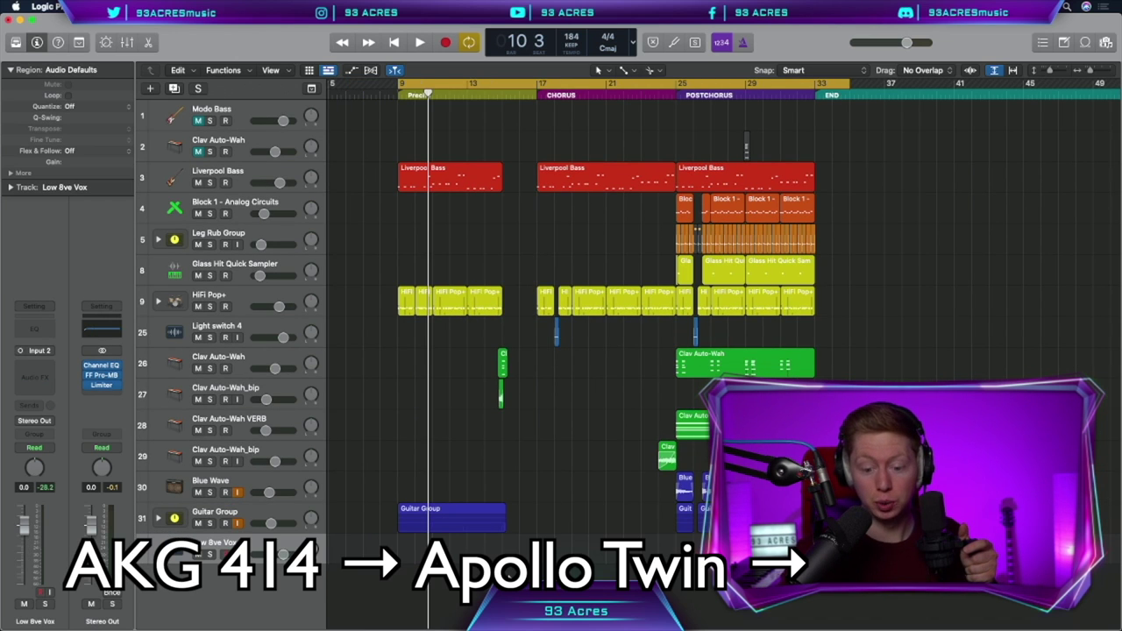
key(r)
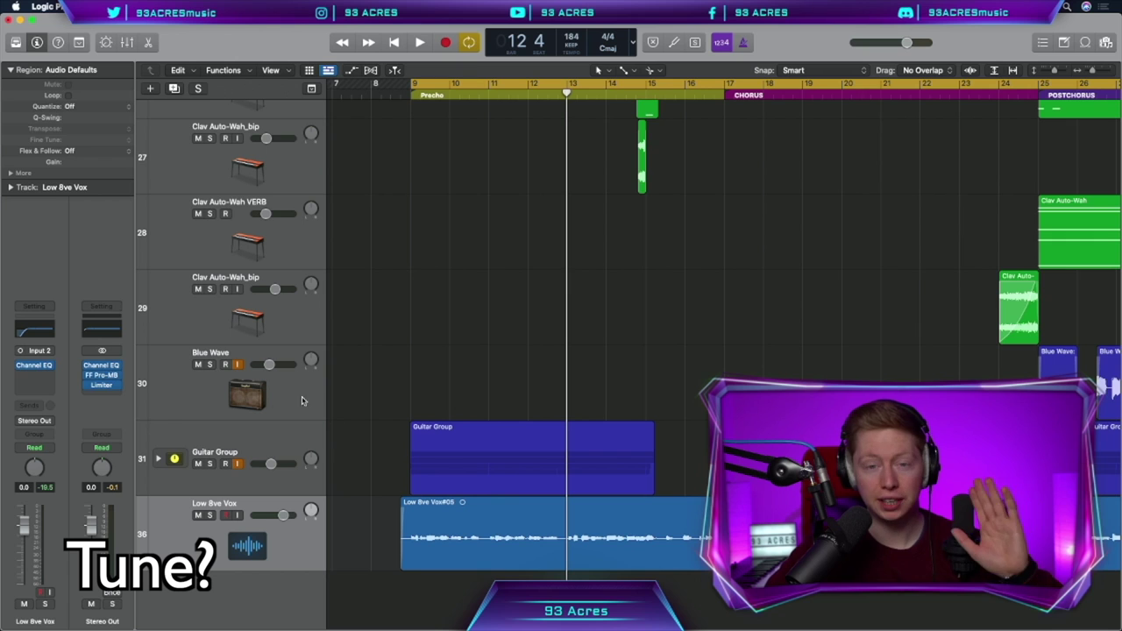
click(34, 375)
mouse_move(40, 564)
click(241, 564)
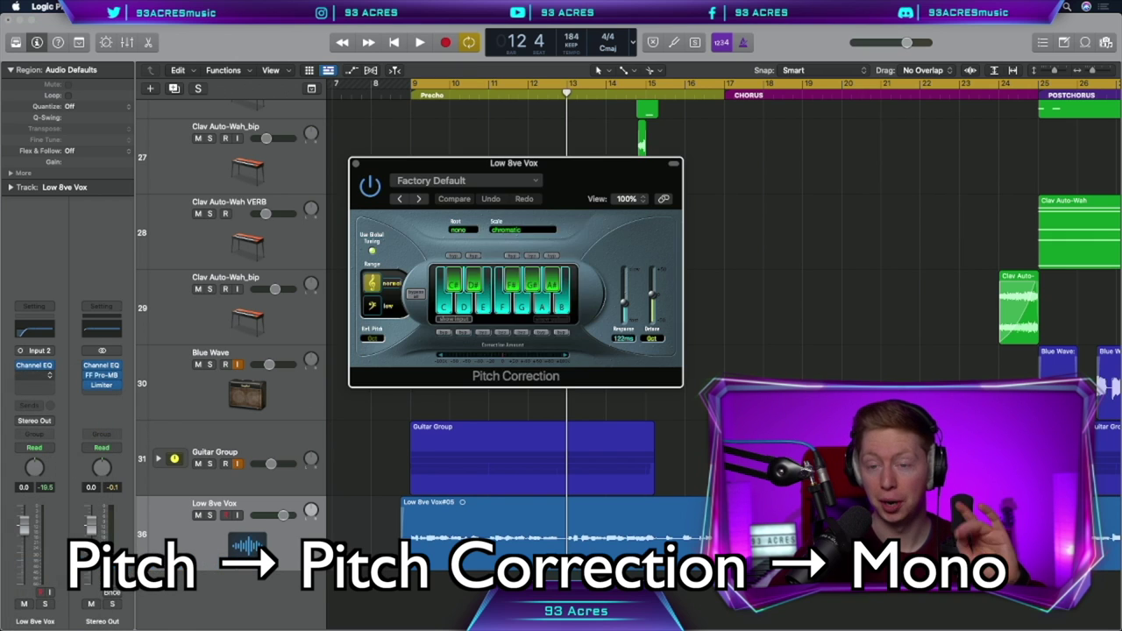
click(460, 230)
click(474, 294)
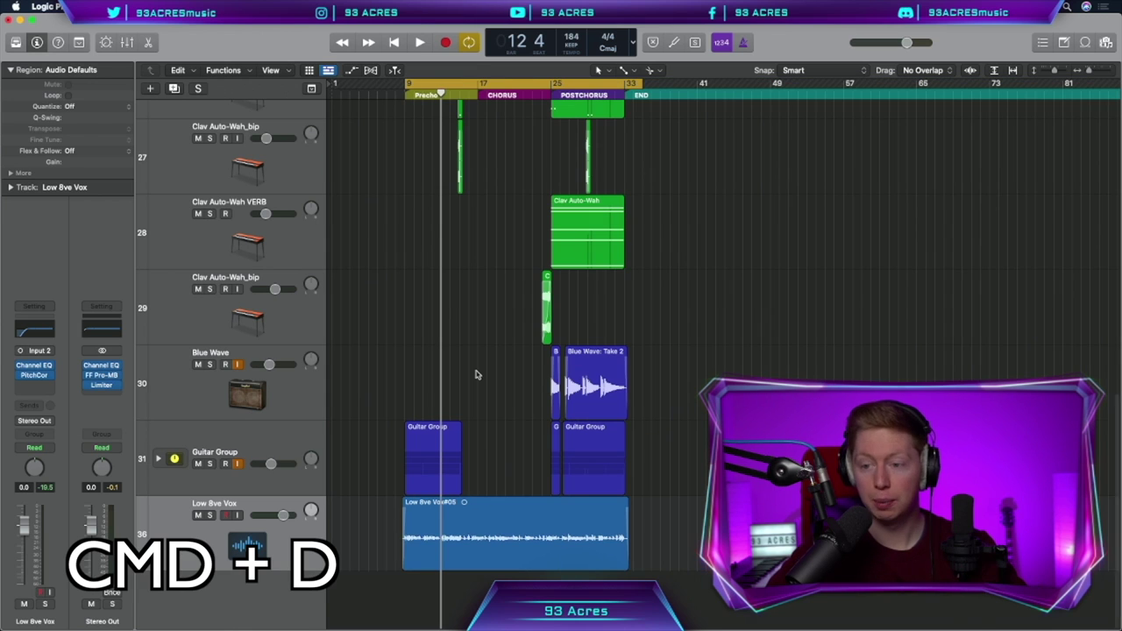
Duplicate the Low 8ve Vox track and record a second low-octave vocal take
key(super+d)
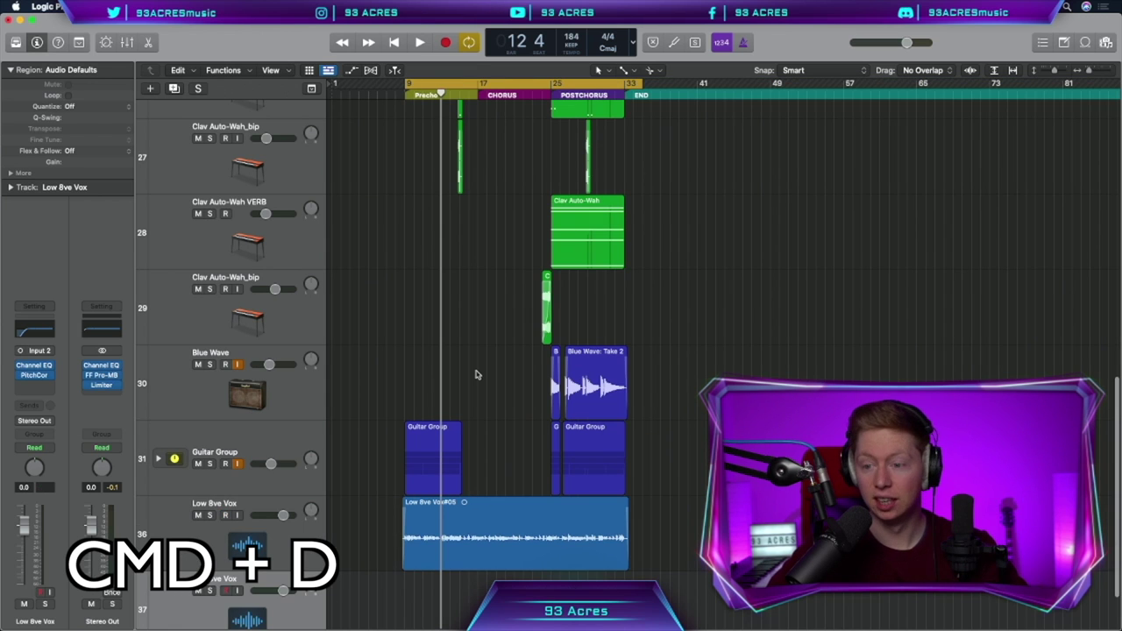
scroll(412, 456, down, 2)
key(r)
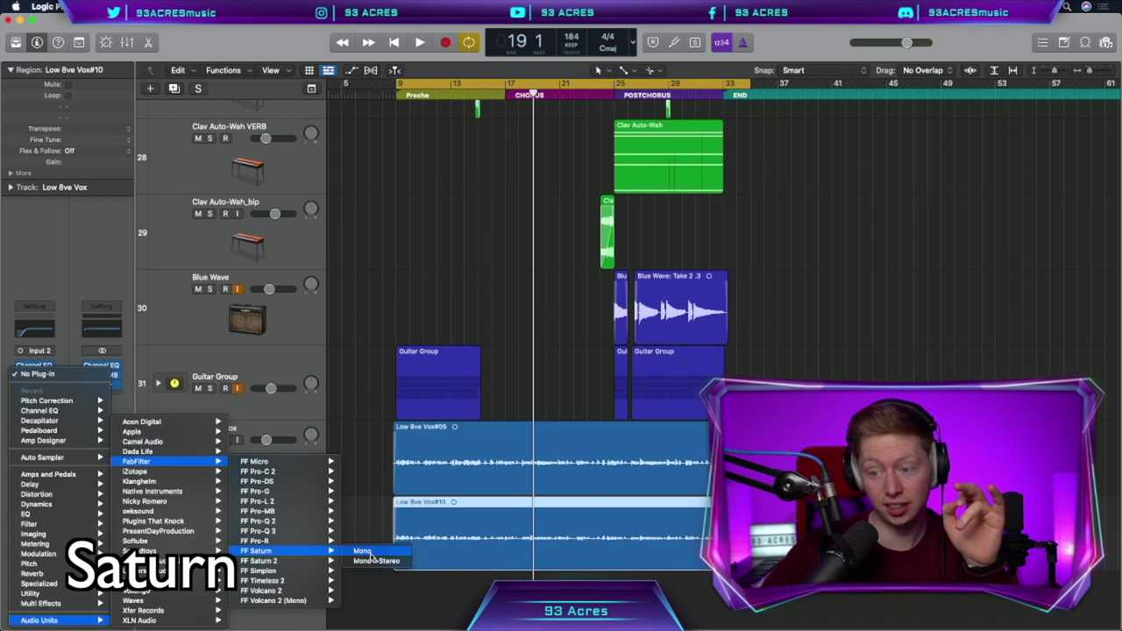
Add FF Saturn (Mono) to the vocal and send it to the Bus 11 Long Verb
click(363, 551)
drag(528, 160, 317, 121)
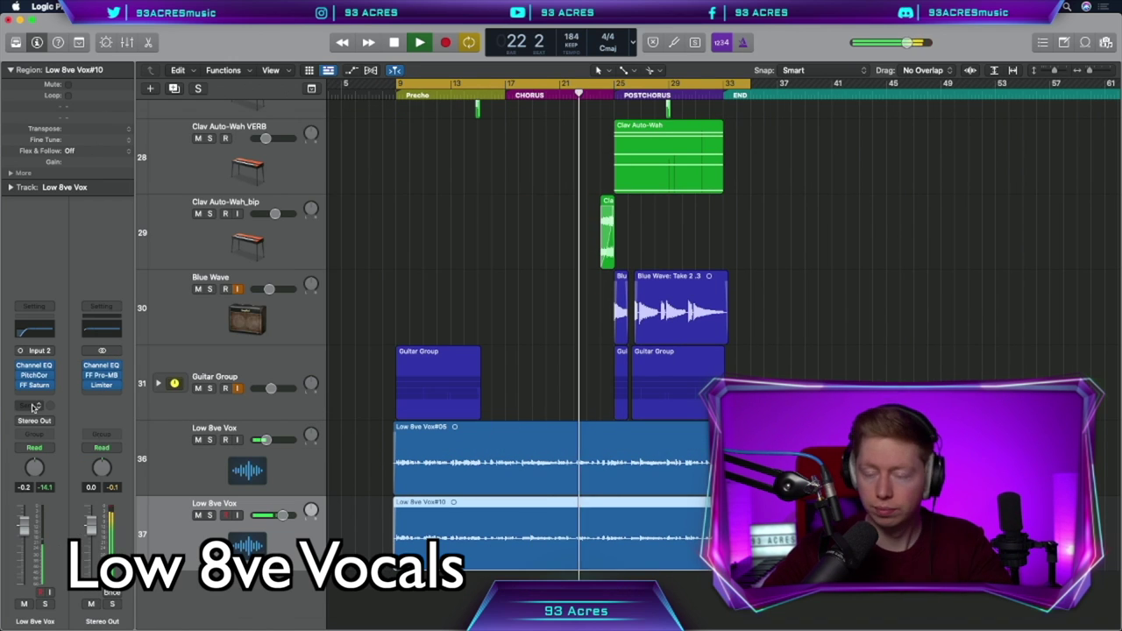
click(35, 405)
mouse_move(52, 421)
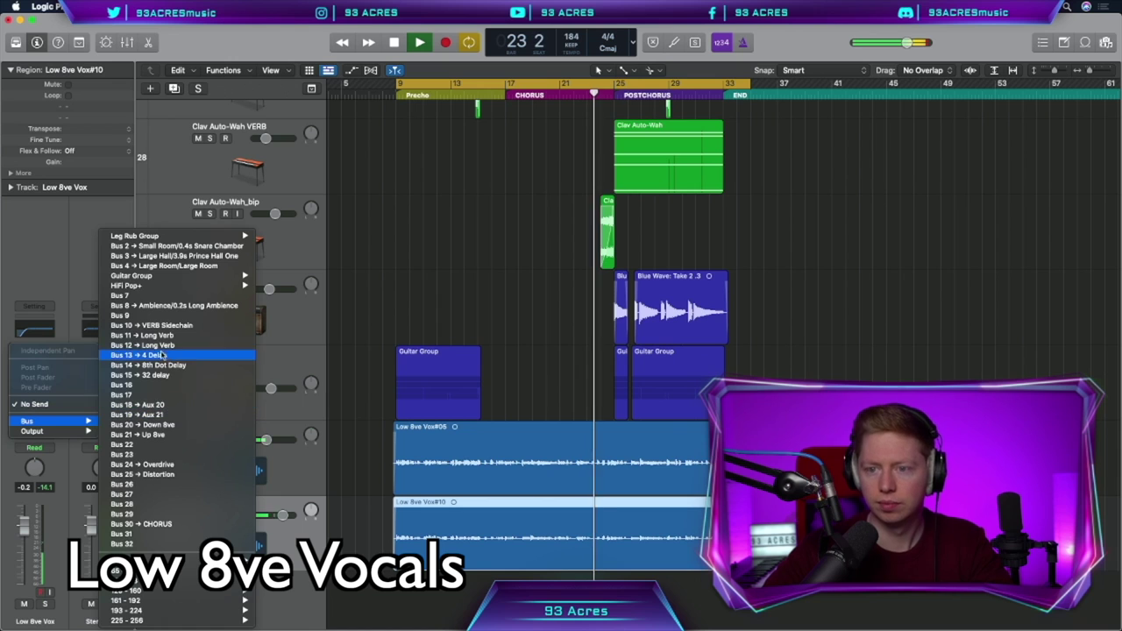
click(144, 335)
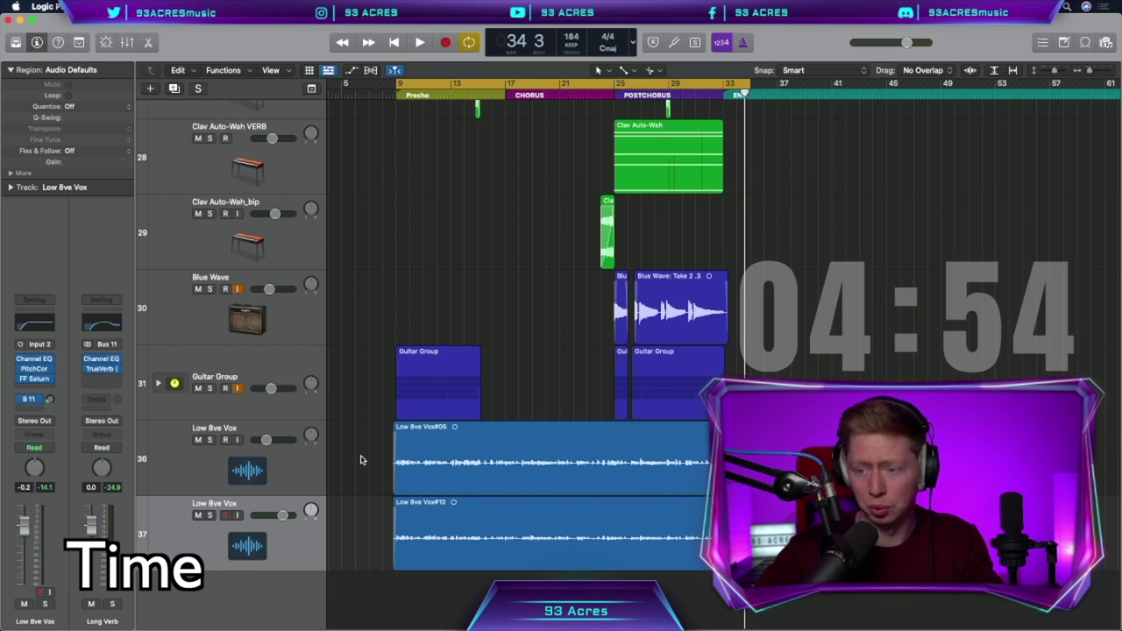
Duplicate the low-octave vocal track as a new AdLibs track and record an ad-lib take
key(super+d)
double_click(243, 501)
text(AdLib)
text(s)
key(Return)
key(r)
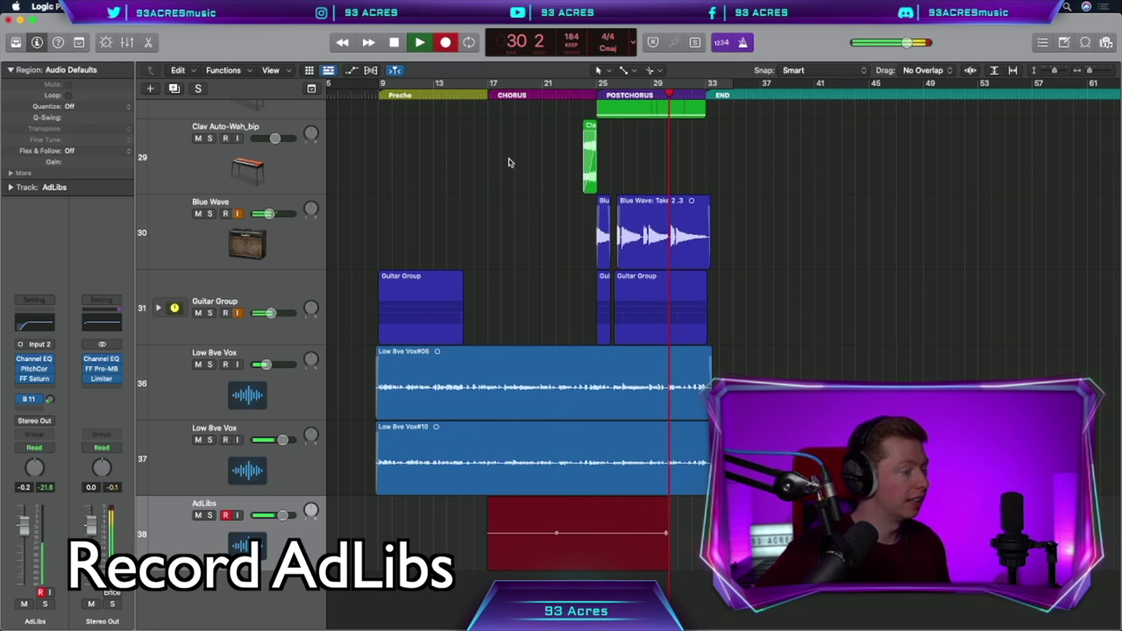
key(space)
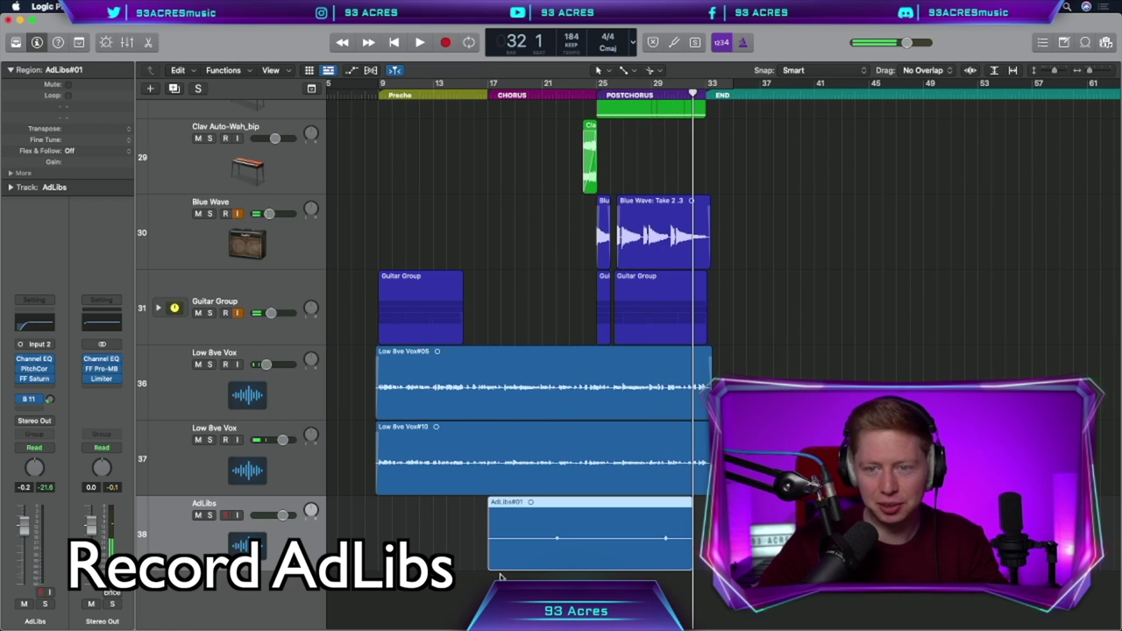
Trim the ad-lib region to start at bar 21, delete the unwanted part, and return to bar 23
scroll(550, 548, up, 3)
drag(491, 563, 543, 528)
key(Delete)
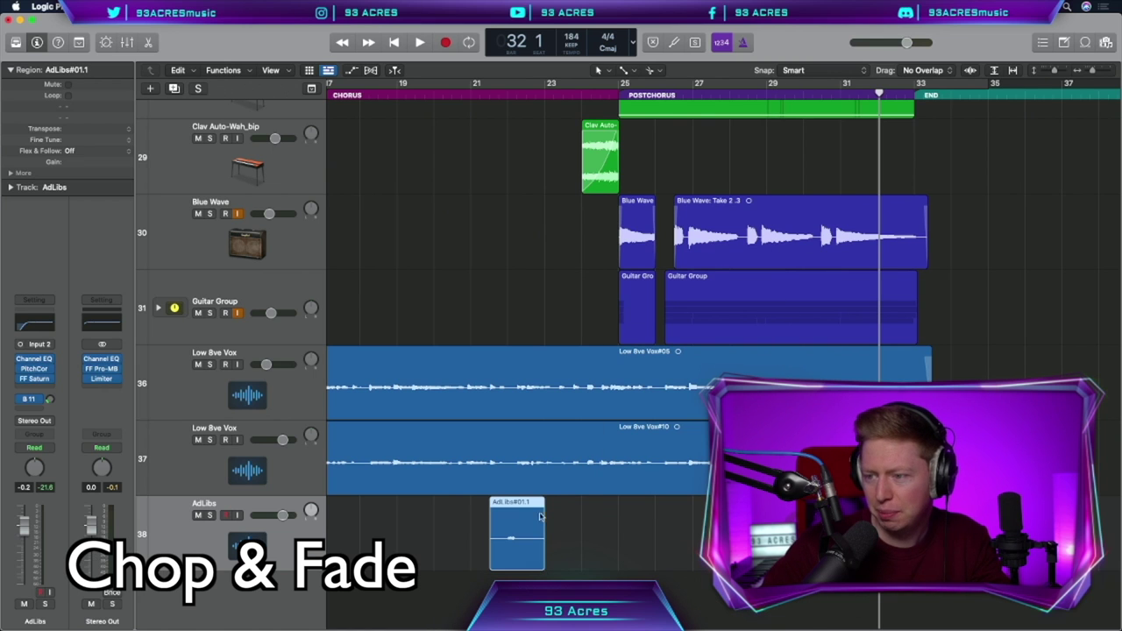
click(414, 526)
scroll(413, 526, down, 3)
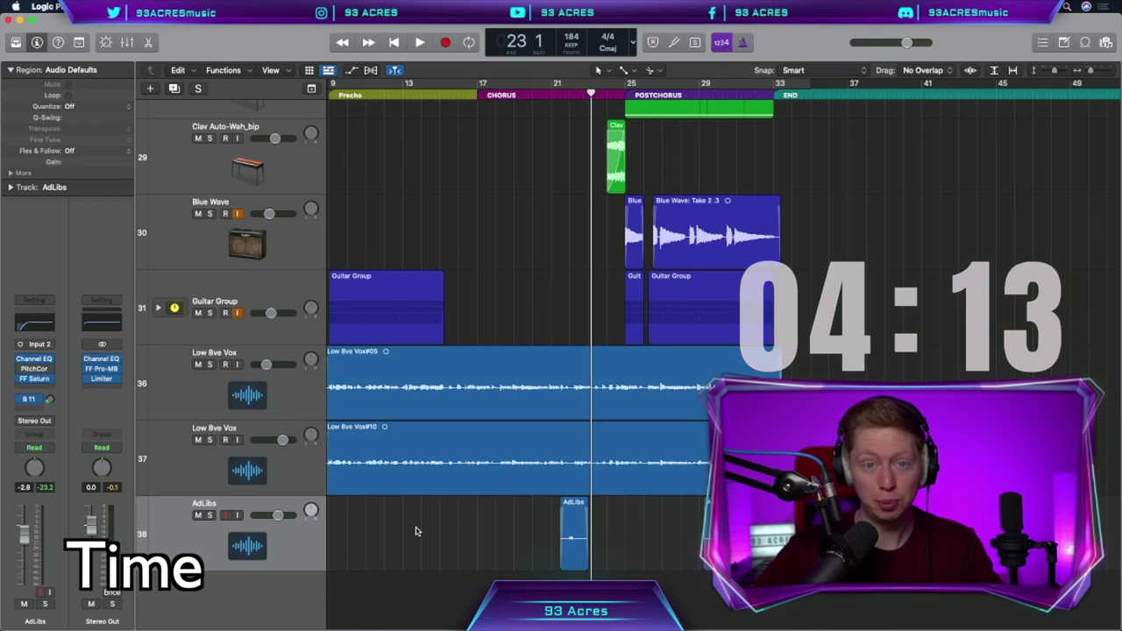
Duplicate the AdLibs track and name the copy Harm A
key(super+d)
key(shift+Return)
text(Harm A)
key(Return)
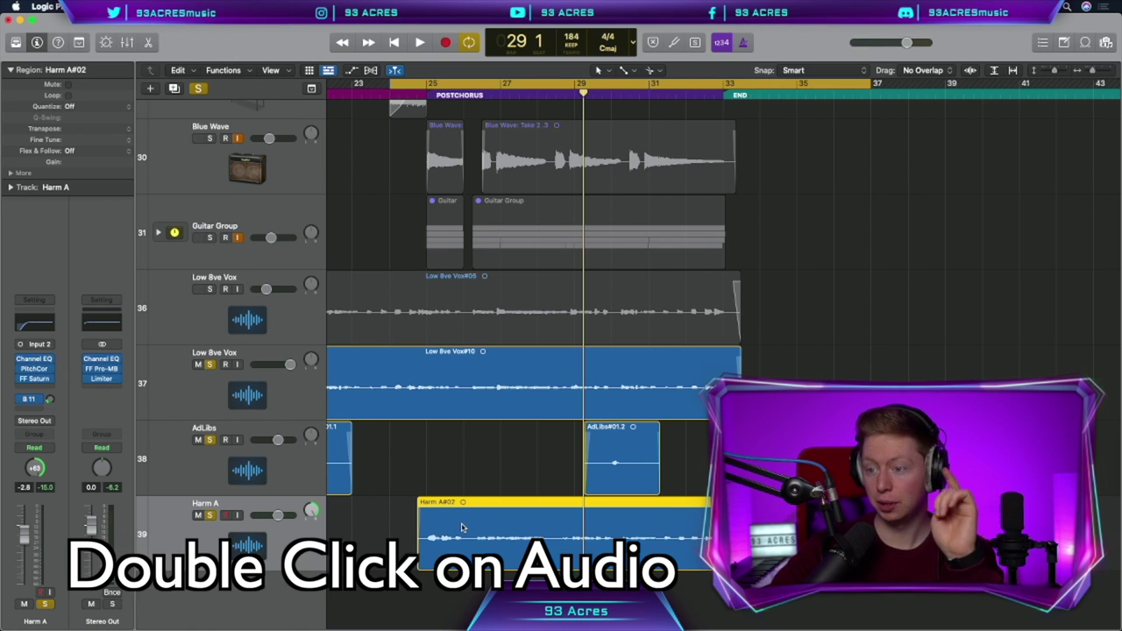
Open Harm A#02 in the region editor and switch it to Flex Pitch editing
double_click(526, 539)
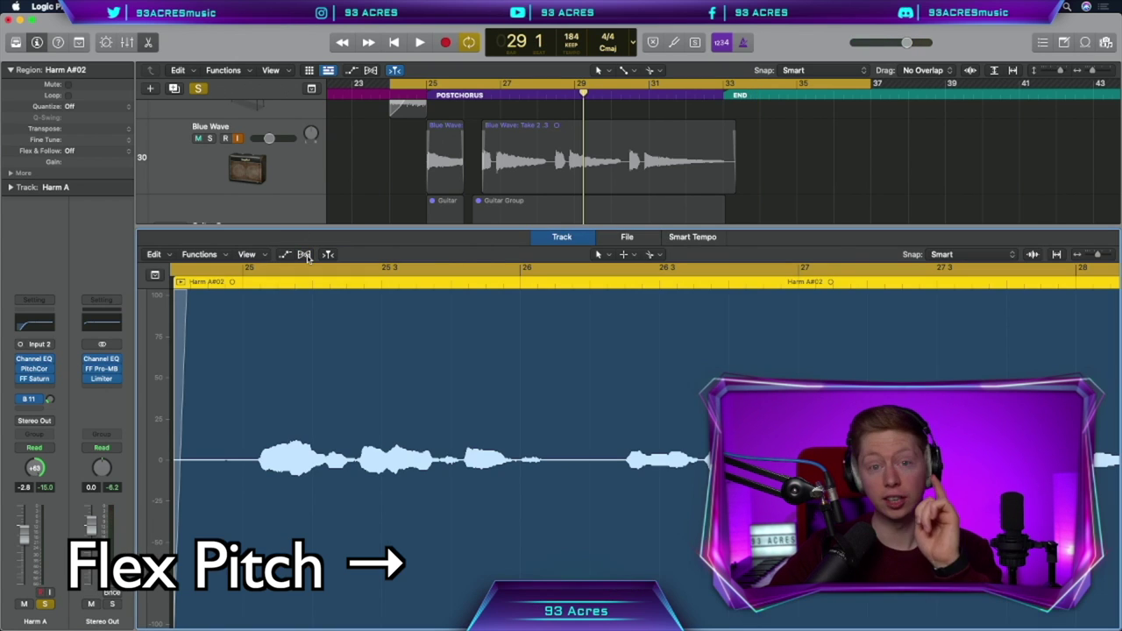
click(337, 254)
click(368, 218)
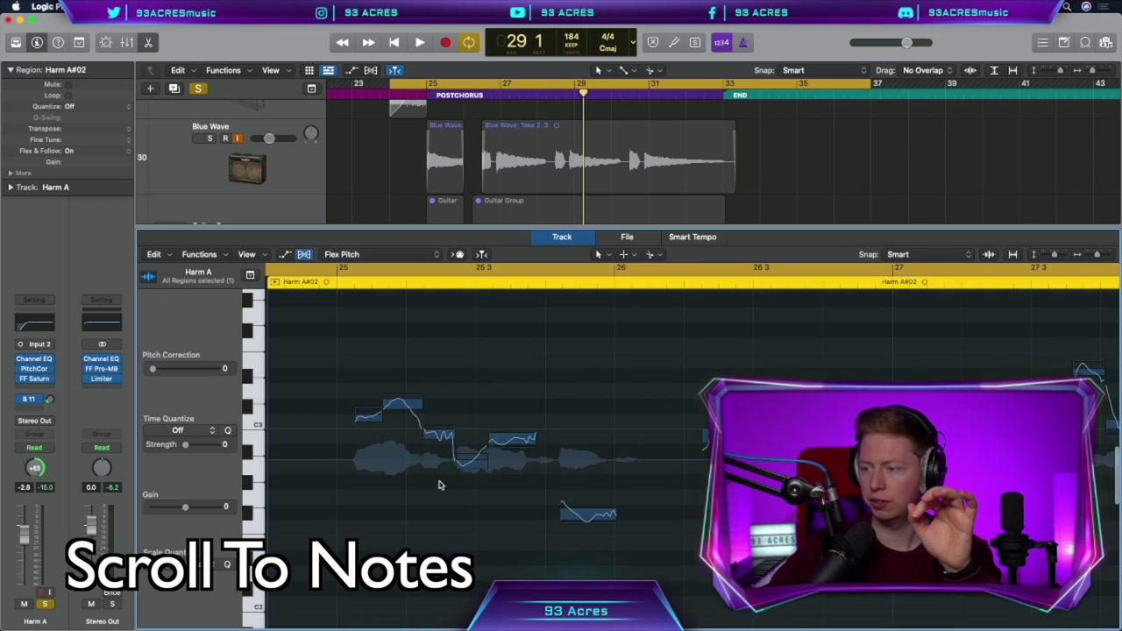
scroll(440, 485, left, 5)
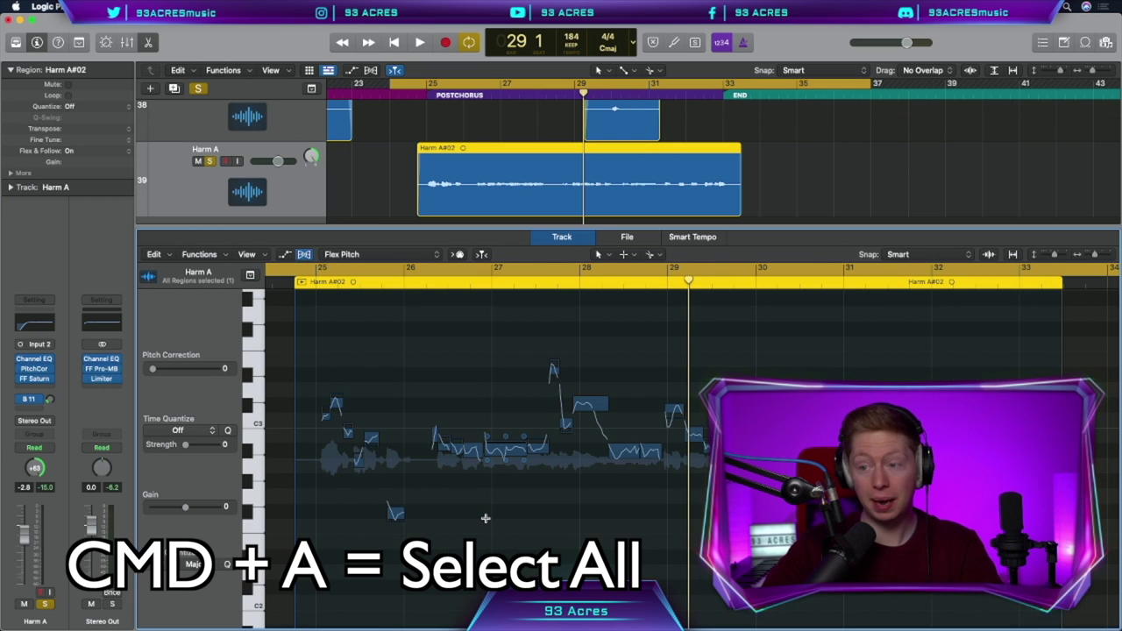
Set pitch correction on all Harm A#02 notes to 100 and quantise them to F# major
key(super+a)
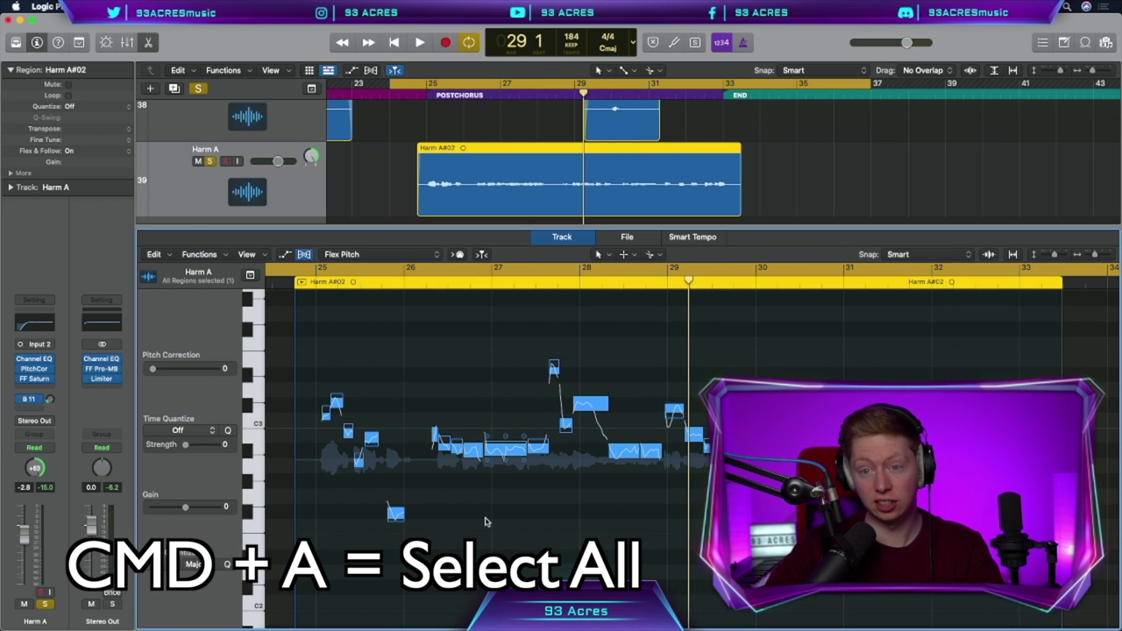
double_click(328, 418)
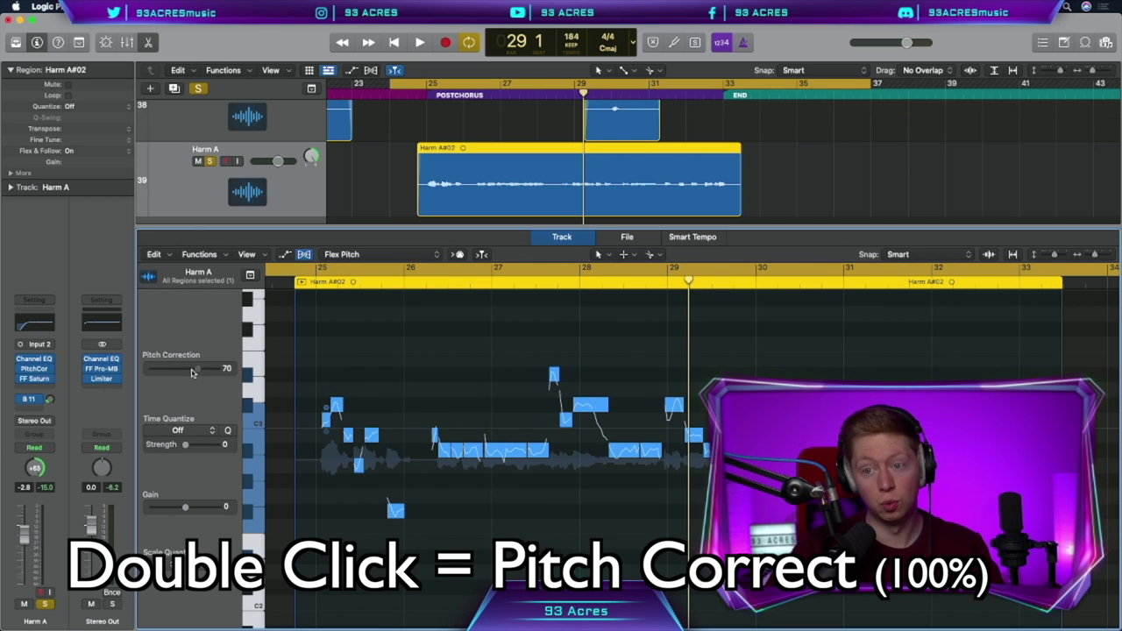
mouse_move(506, 466)
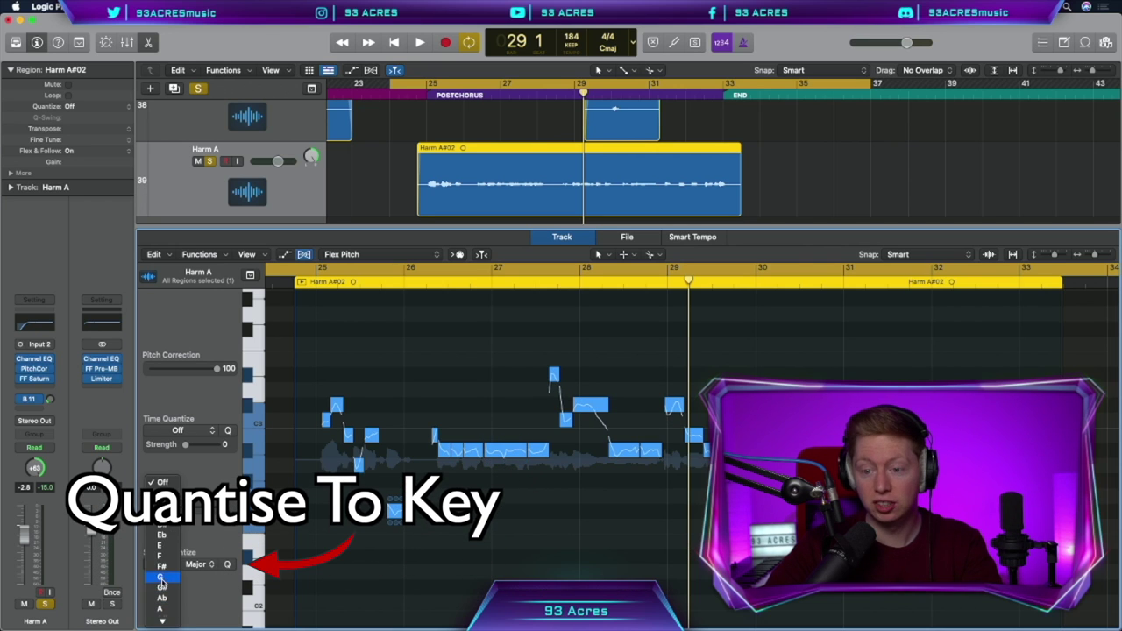
click(161, 578)
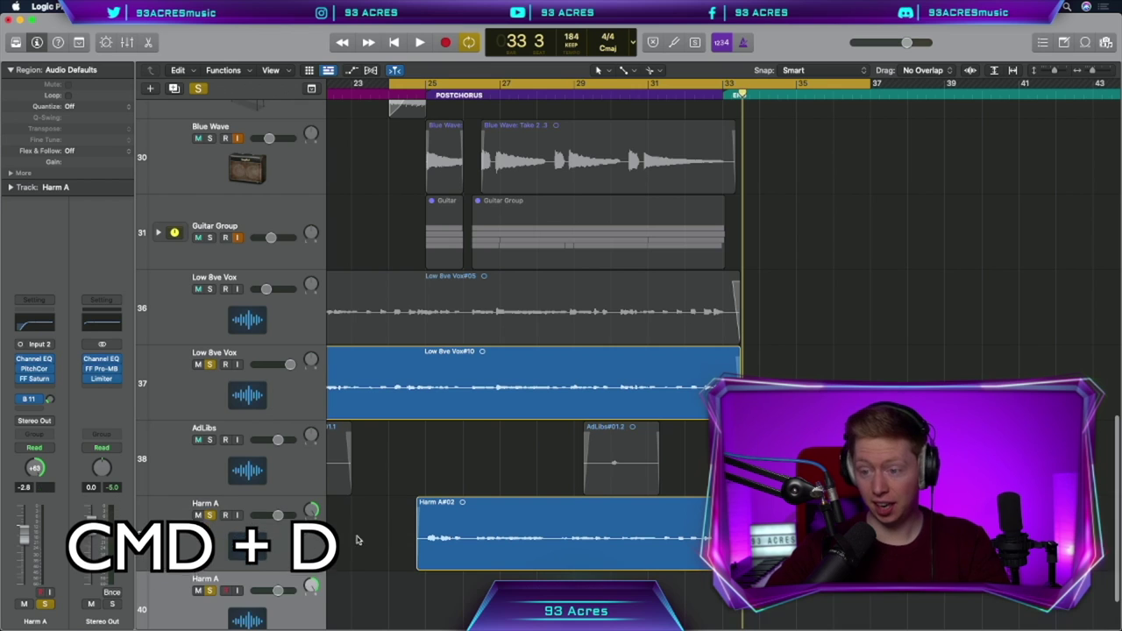
Pan the second Harm A track to -64, record a harmony take, and trim Harm A#06's start
drag(310, 585, 310, 606)
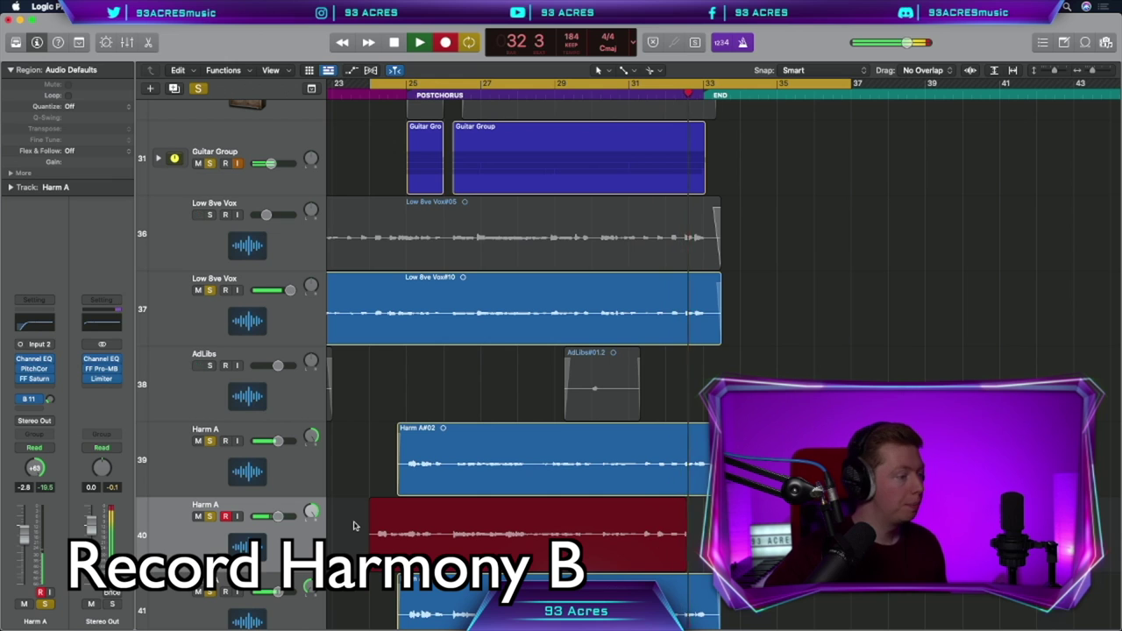
key(space)
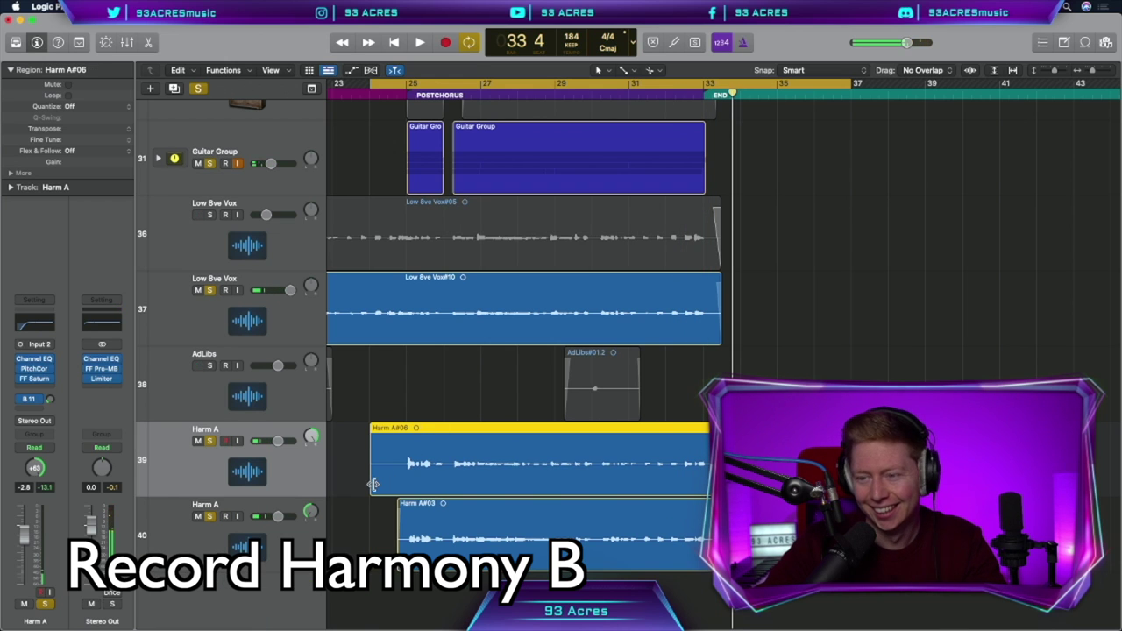
drag(373, 485, 399, 485)
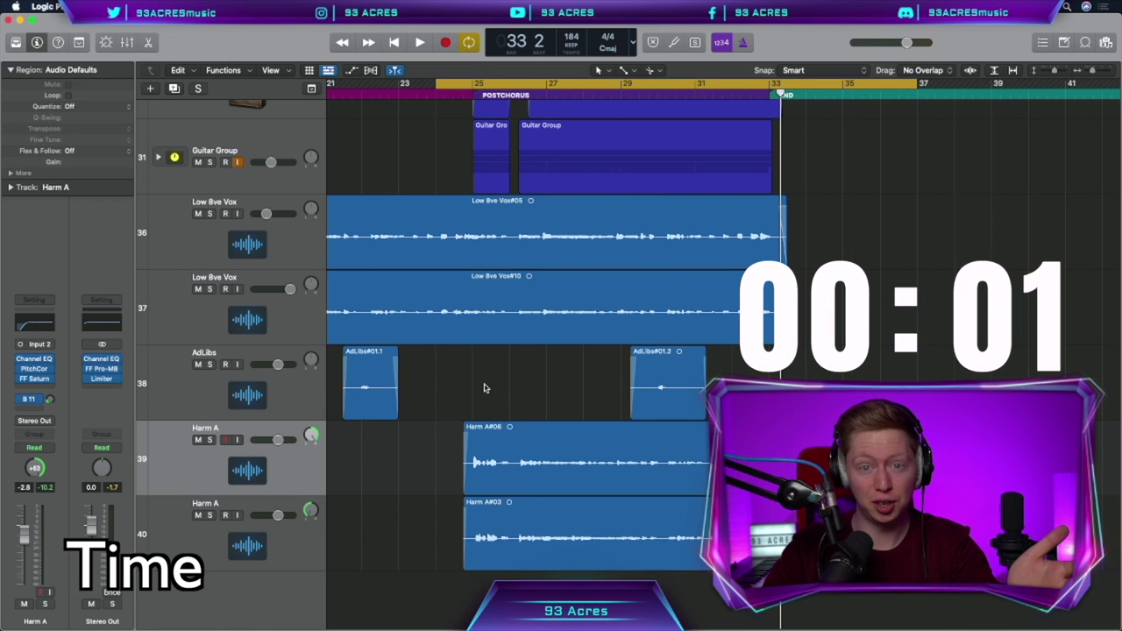